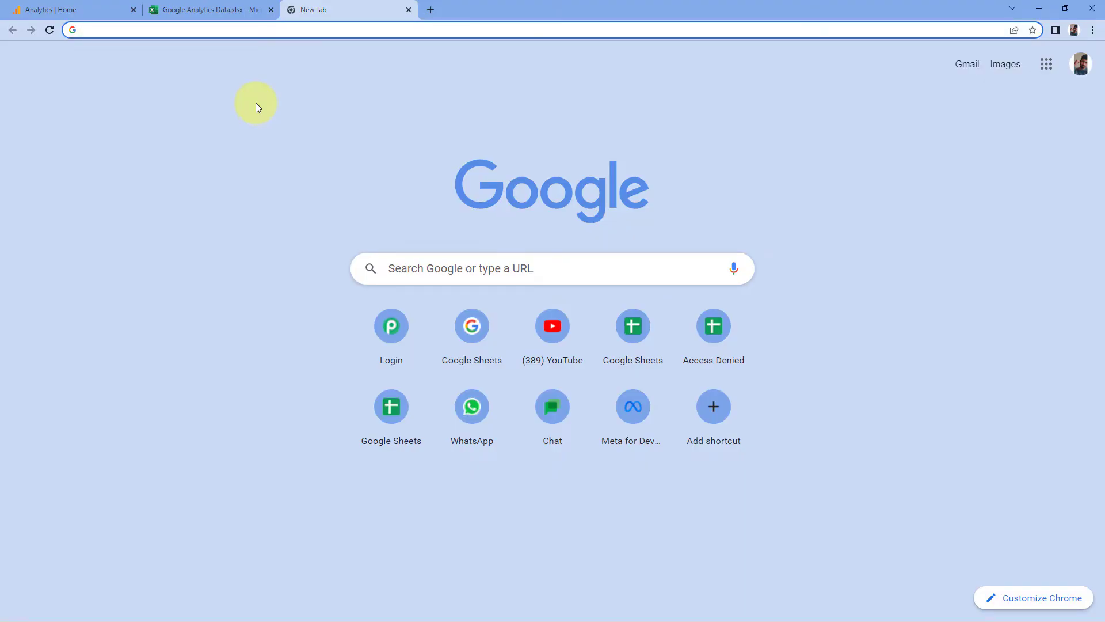
Sign in at pabbly.com/connect and open Pabbly Connect from the list of all apps
type("pabbly.co")
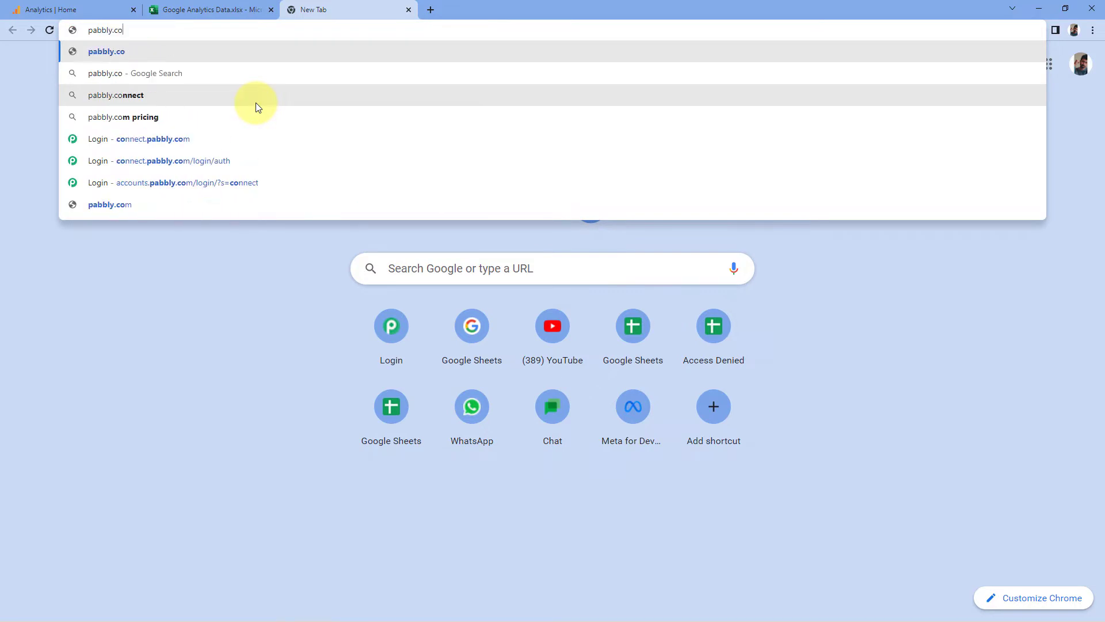
type("m/connect")
key("Return")
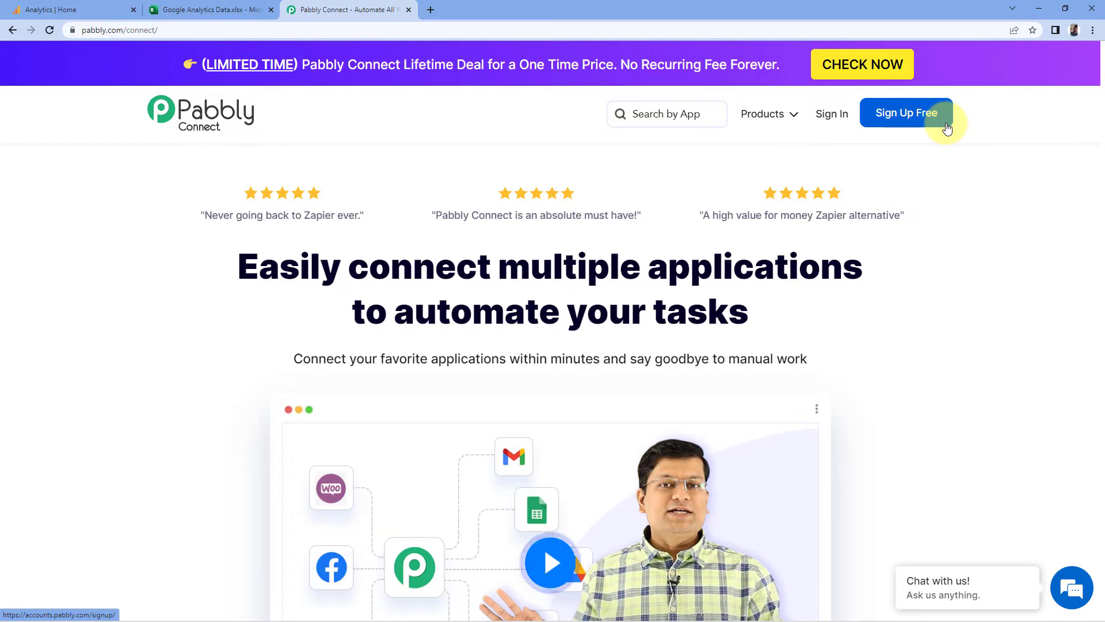
left_click(833, 121)
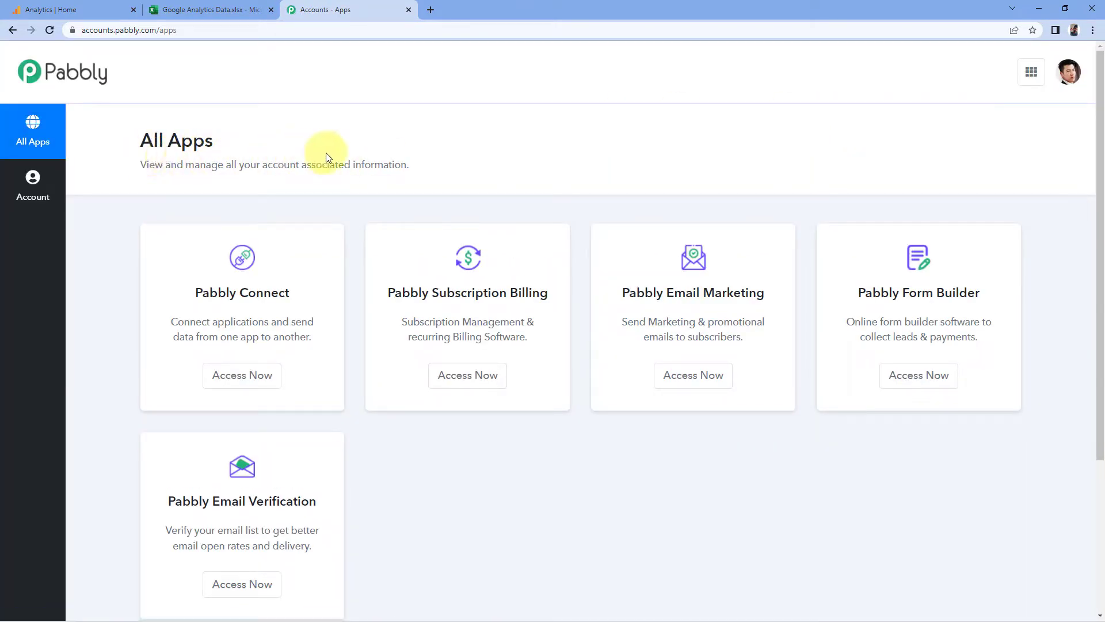
left_click(249, 378)
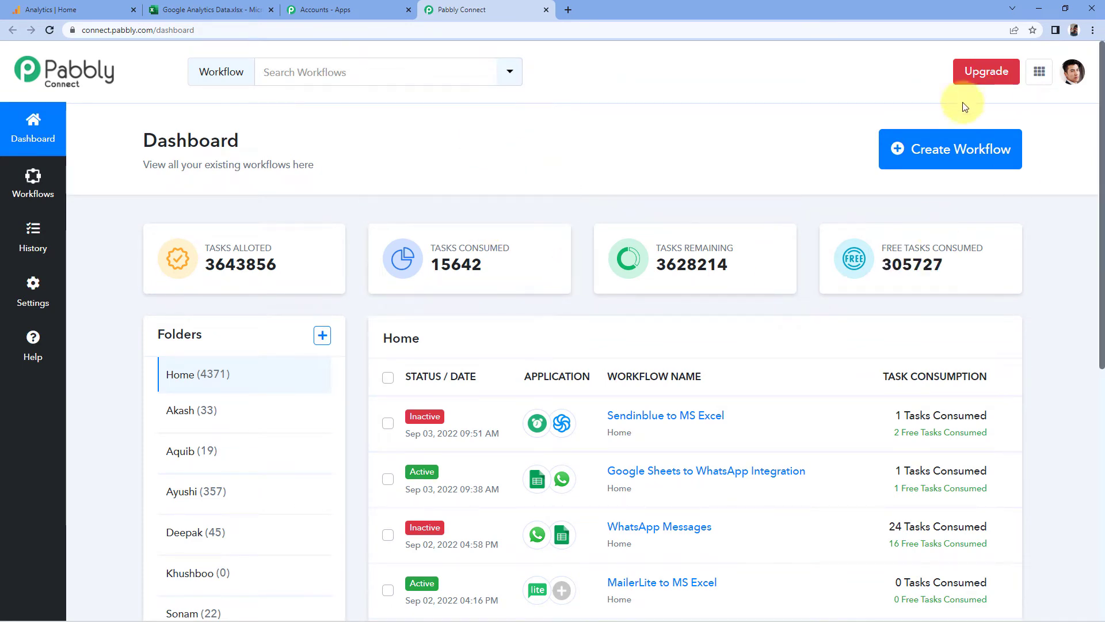
Create a new workflow named "Google Analytics to MS Excel"
left_click(947, 148)
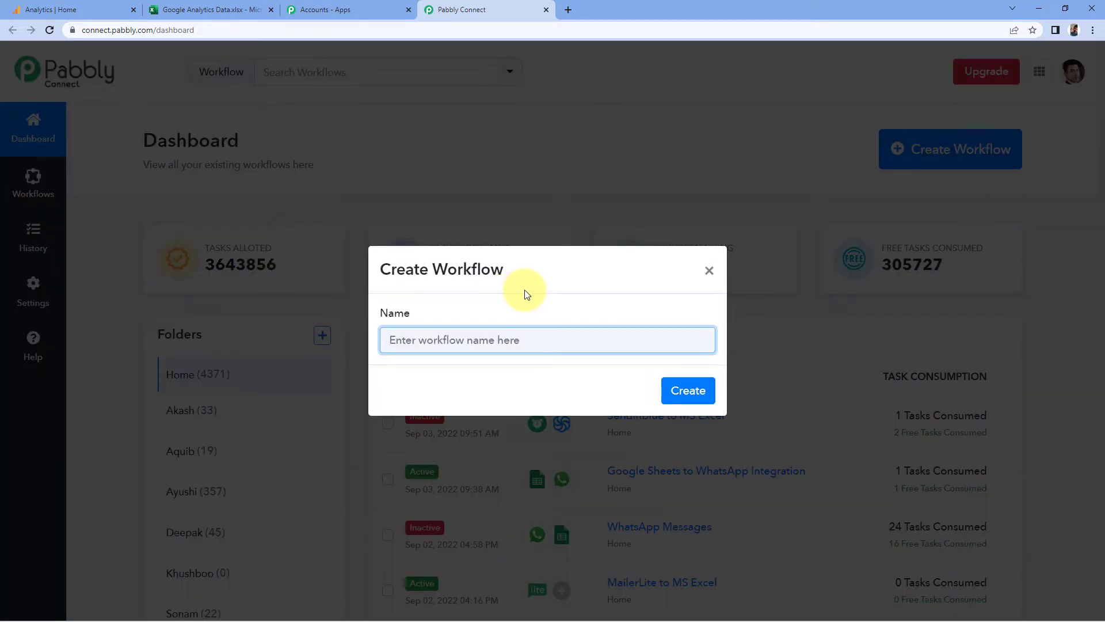
type("Google Analytics to MS Excel")
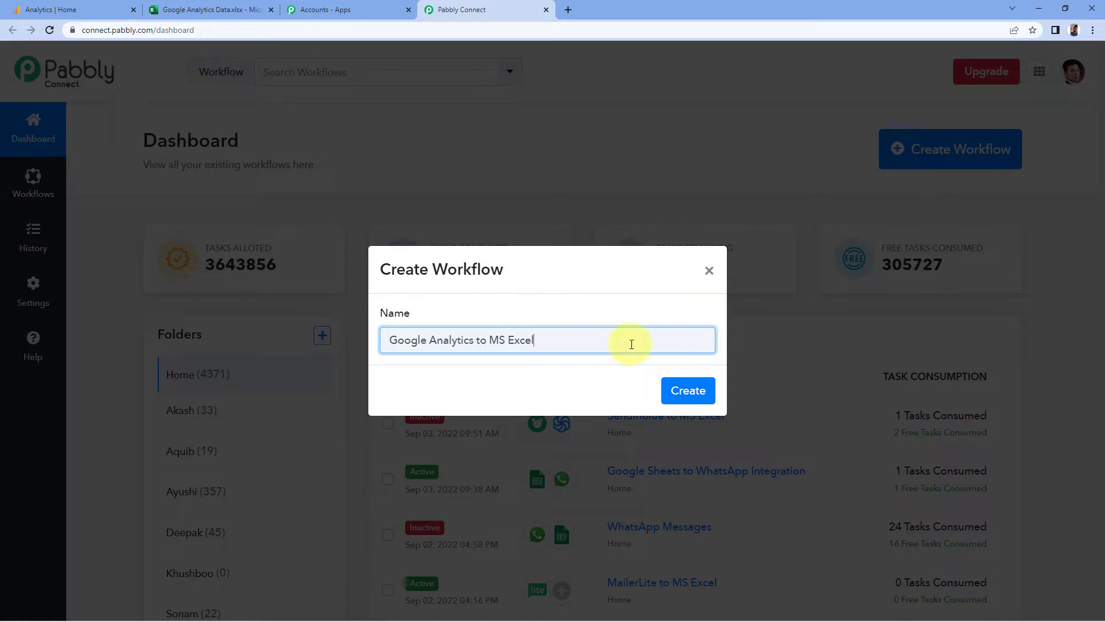
left_click(685, 389)
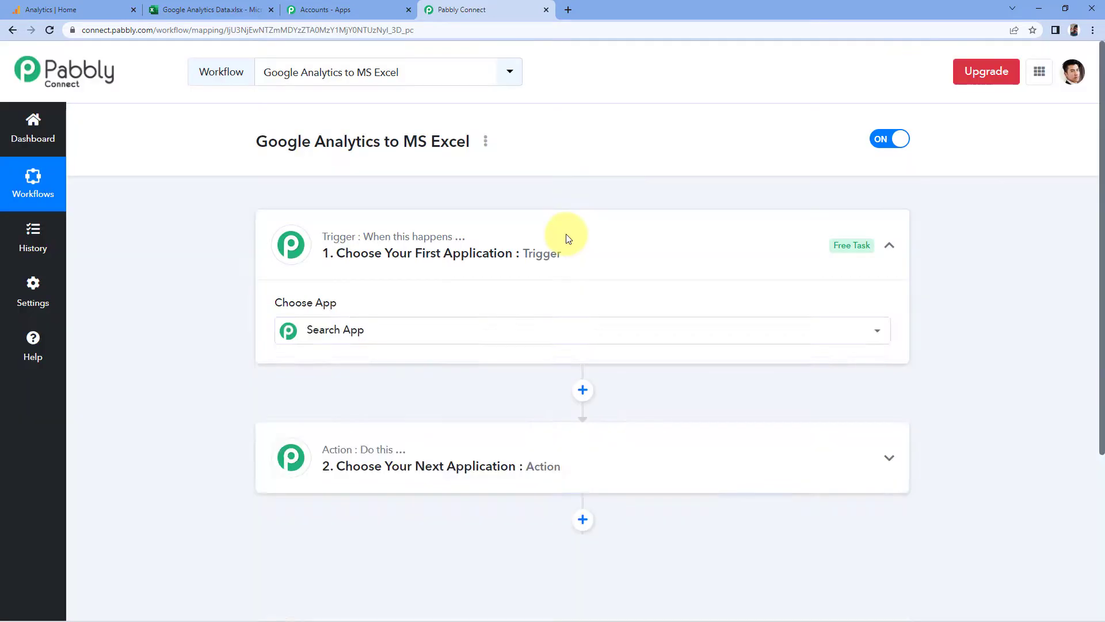
Choose Schedule by Pabbly as the workflow's trigger application
left_click(566, 236)
scroll(227, 262, "down", 1)
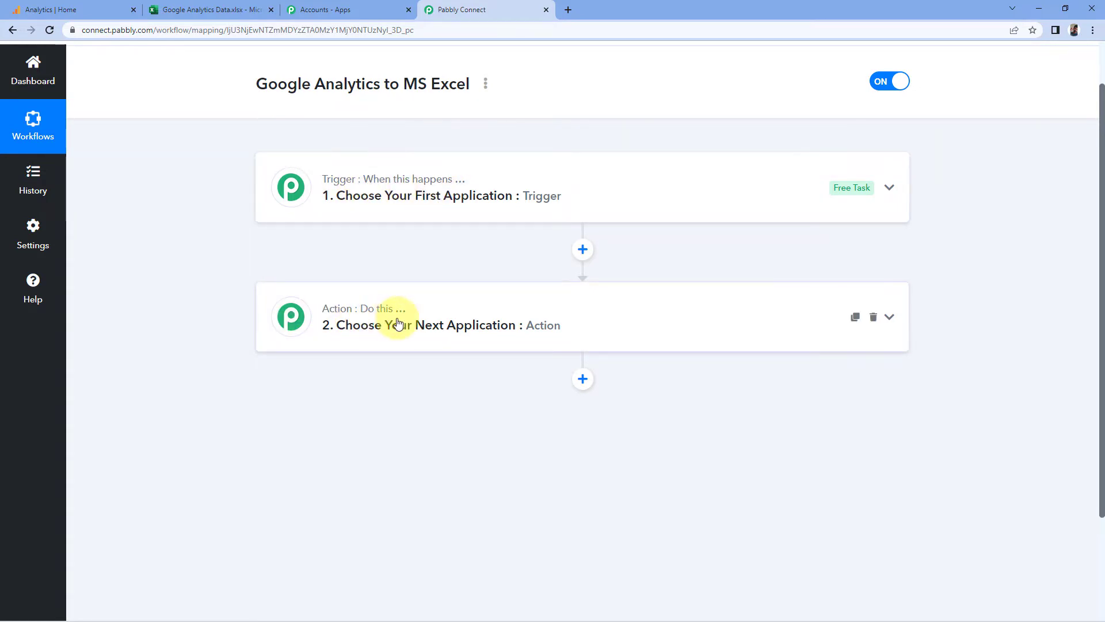
left_click(526, 180)
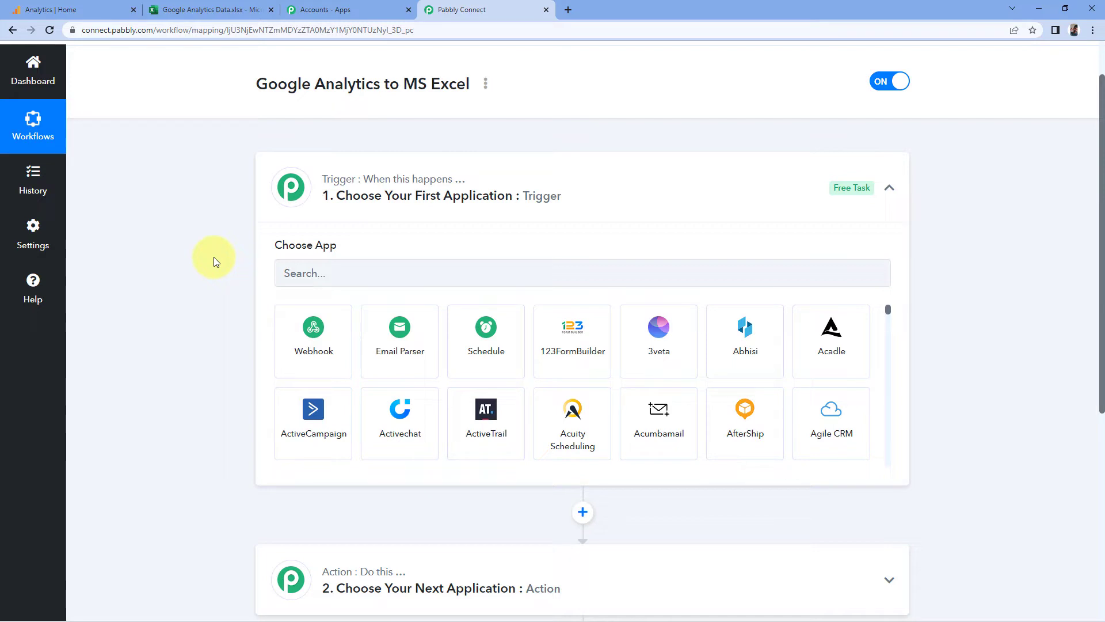
scroll(213, 257, "down", 1)
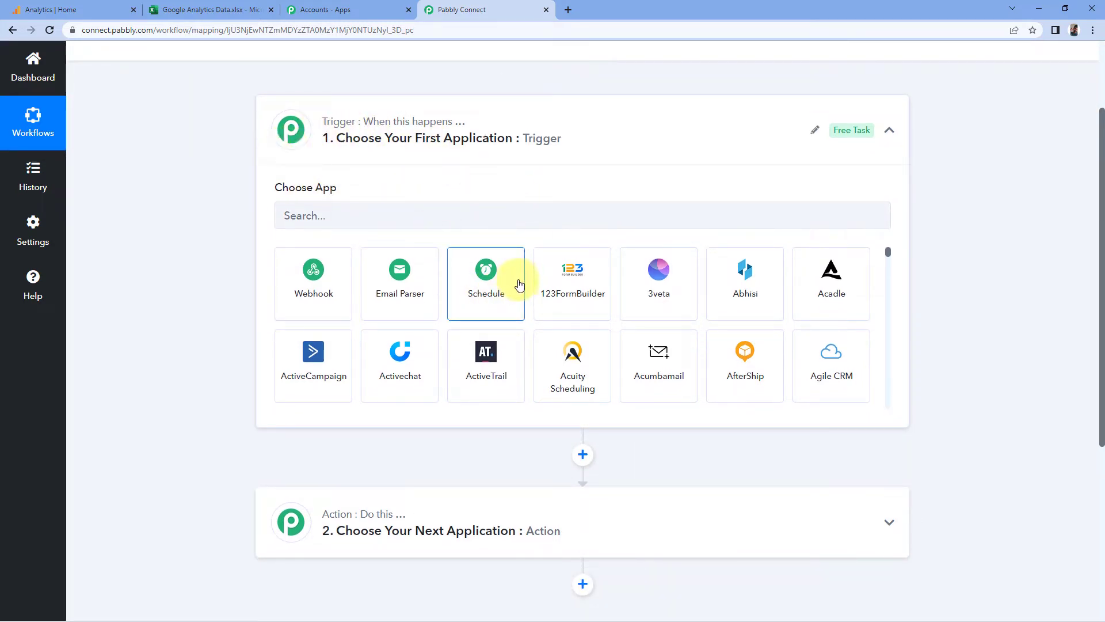
left_click(496, 283)
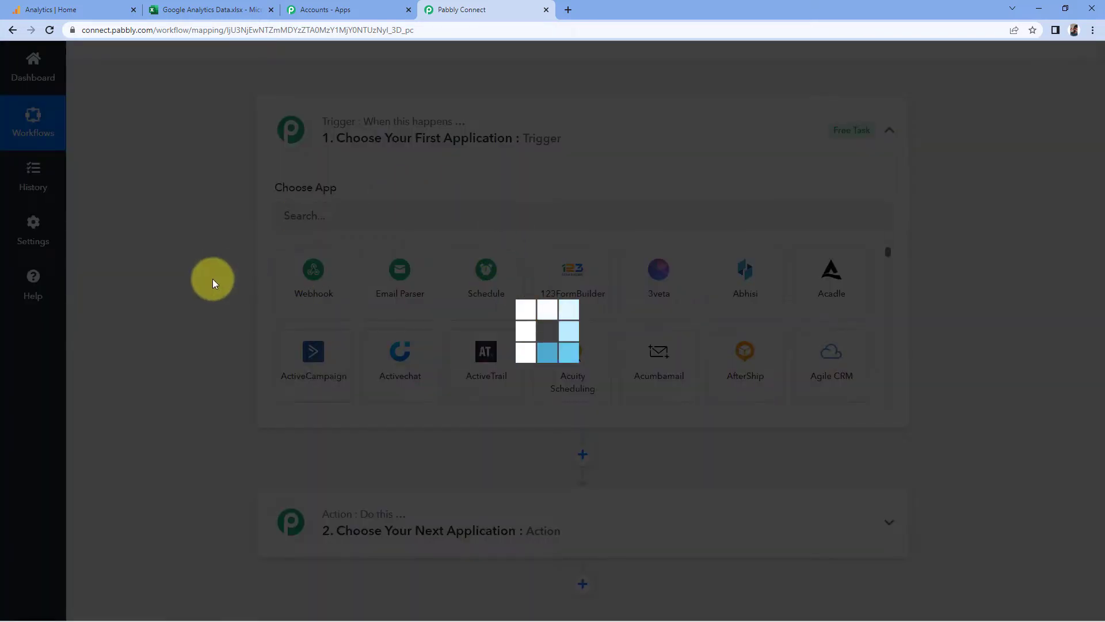
Schedule the workflow to run every day at 09:00 and save the trigger
scroll(383, 231, "down", 1)
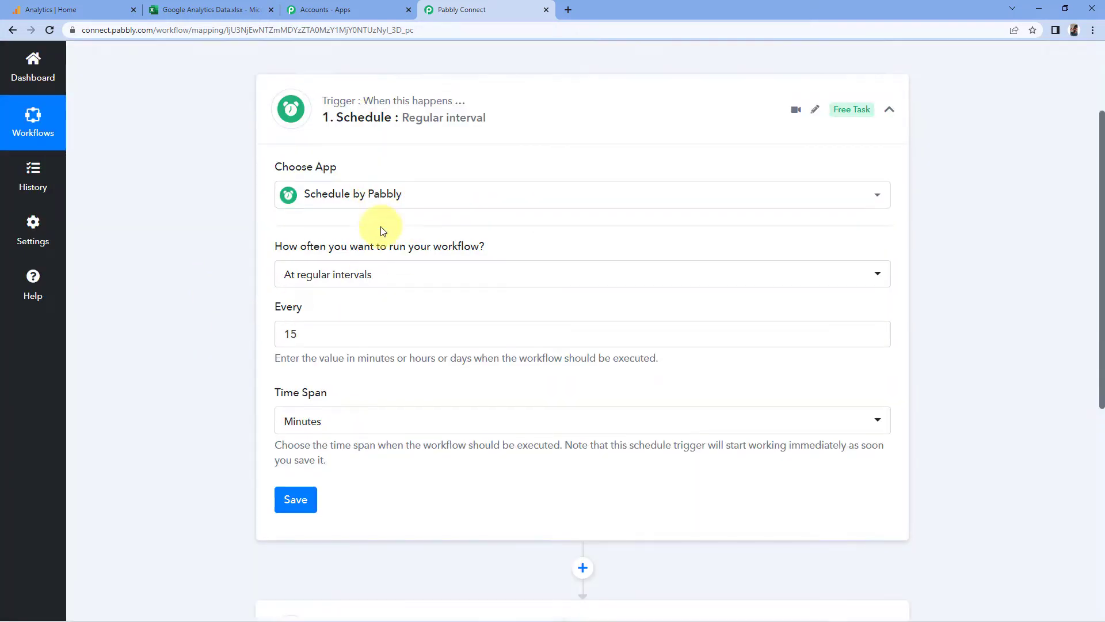
scroll(383, 231, "down", 1)
mouse_move(287, 208)
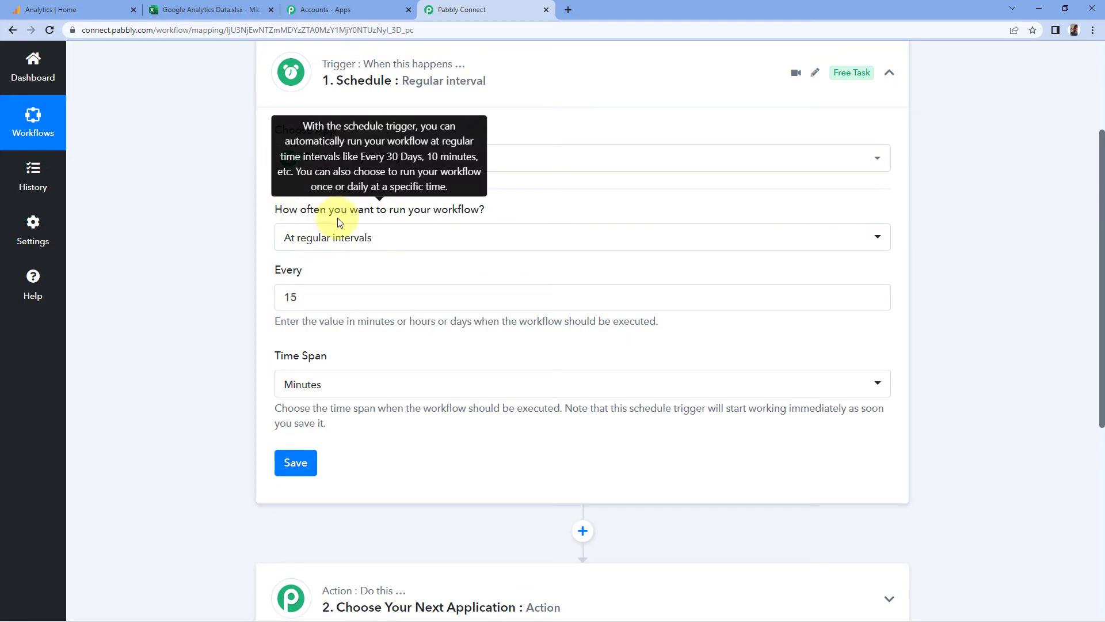
left_click(421, 242)
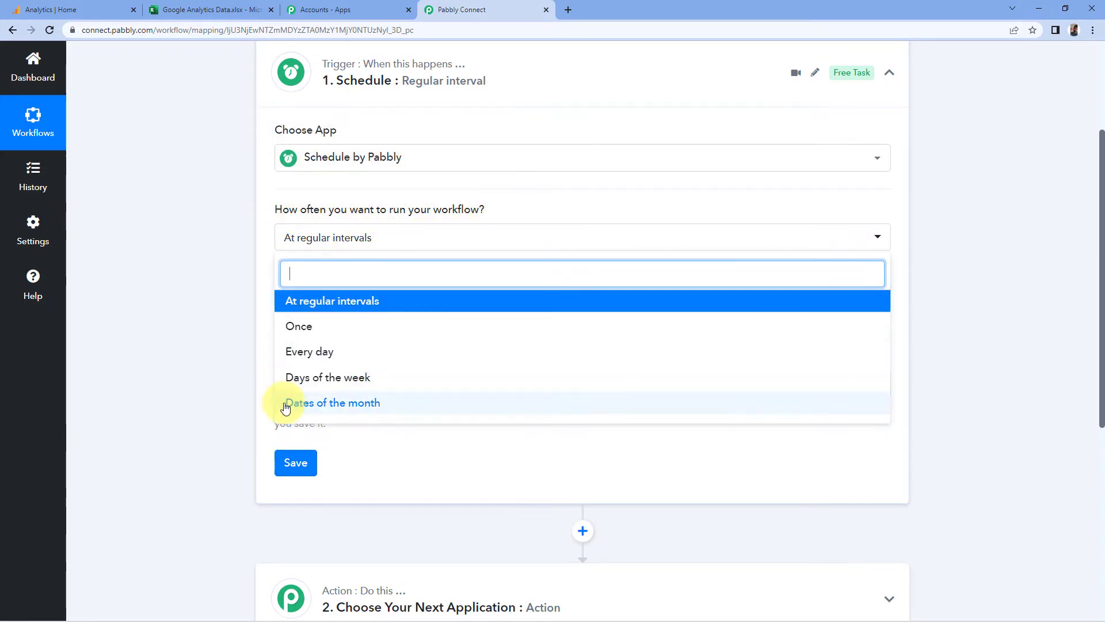
left_click(348, 357)
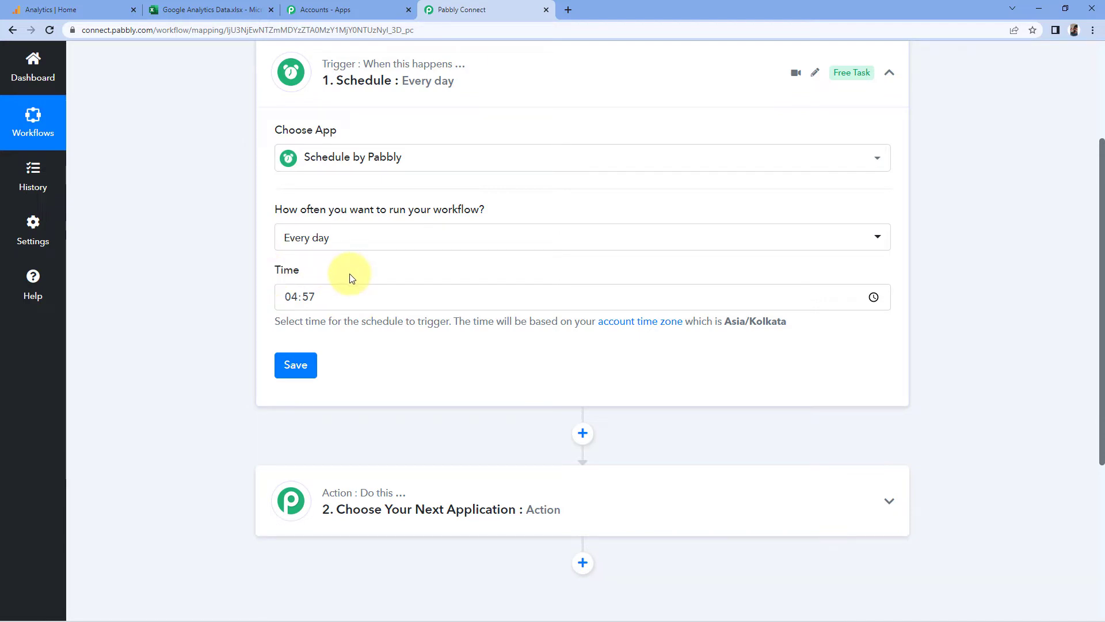
left_click(291, 297)
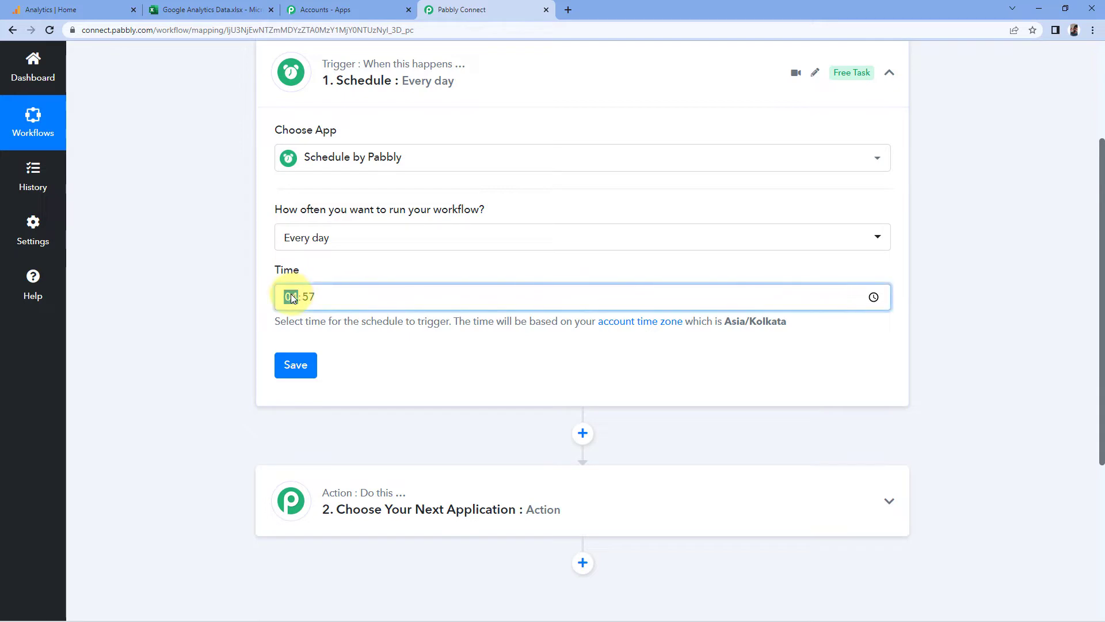
type("9:00")
left_click(334, 365)
left_click(292, 357)
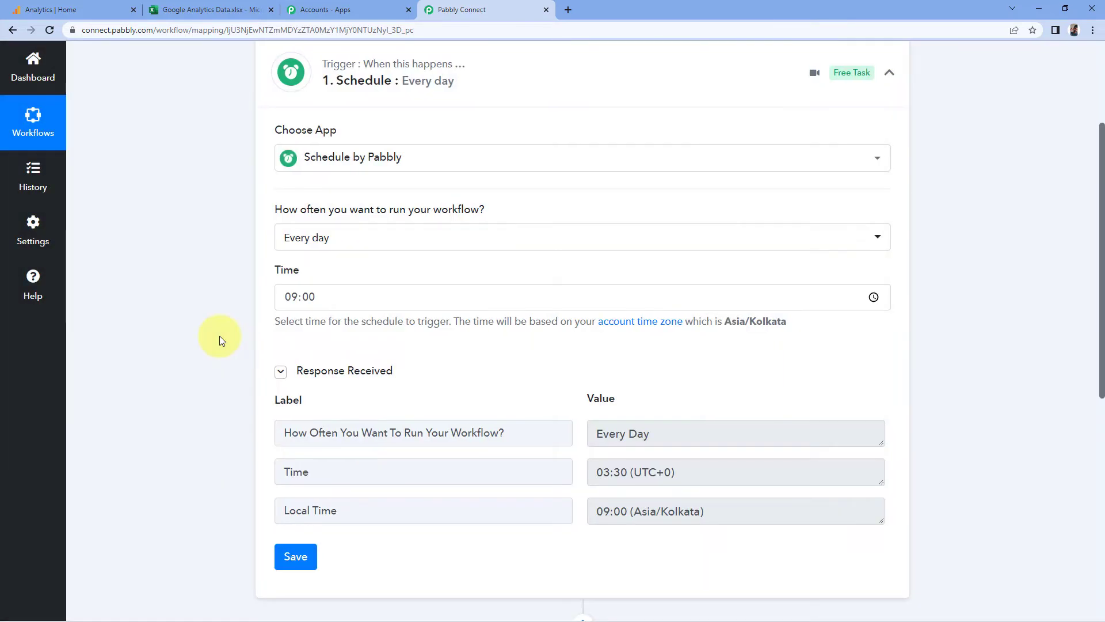
Choose Google Analytics as the application for the workflow's second step, the action
scroll(219, 336, "down", 2)
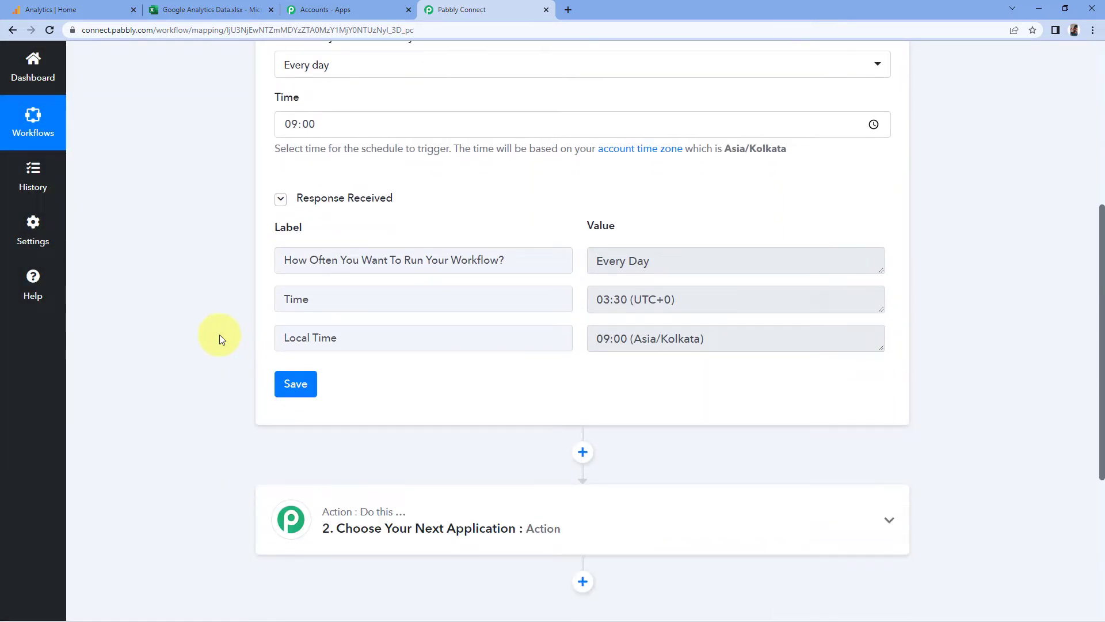
scroll(230, 195, "down", 4)
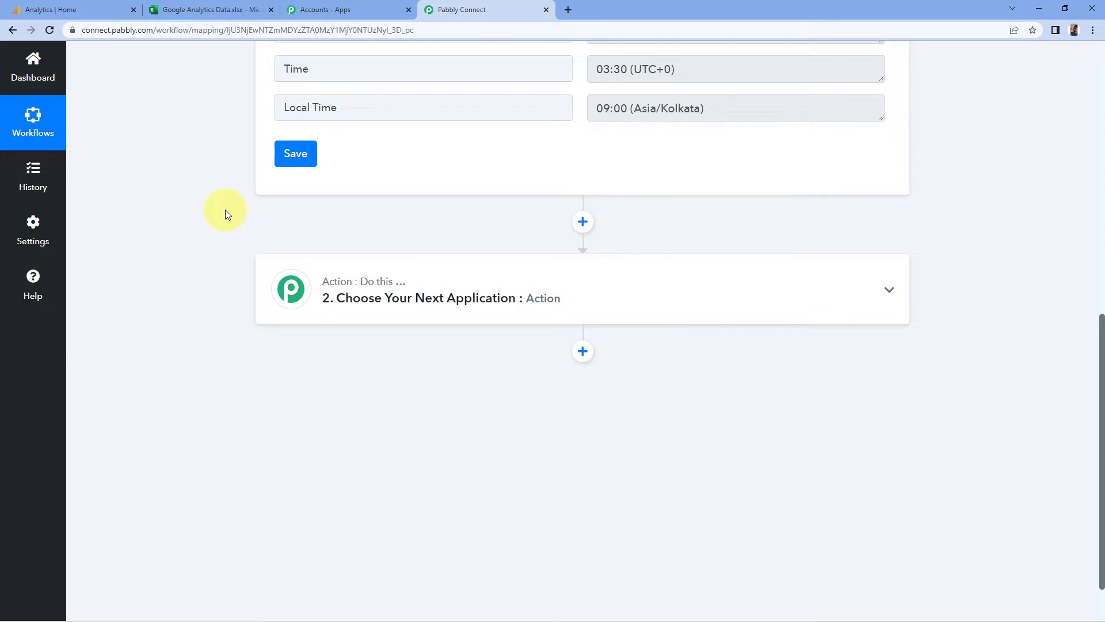
scroll(223, 209, "down", 1)
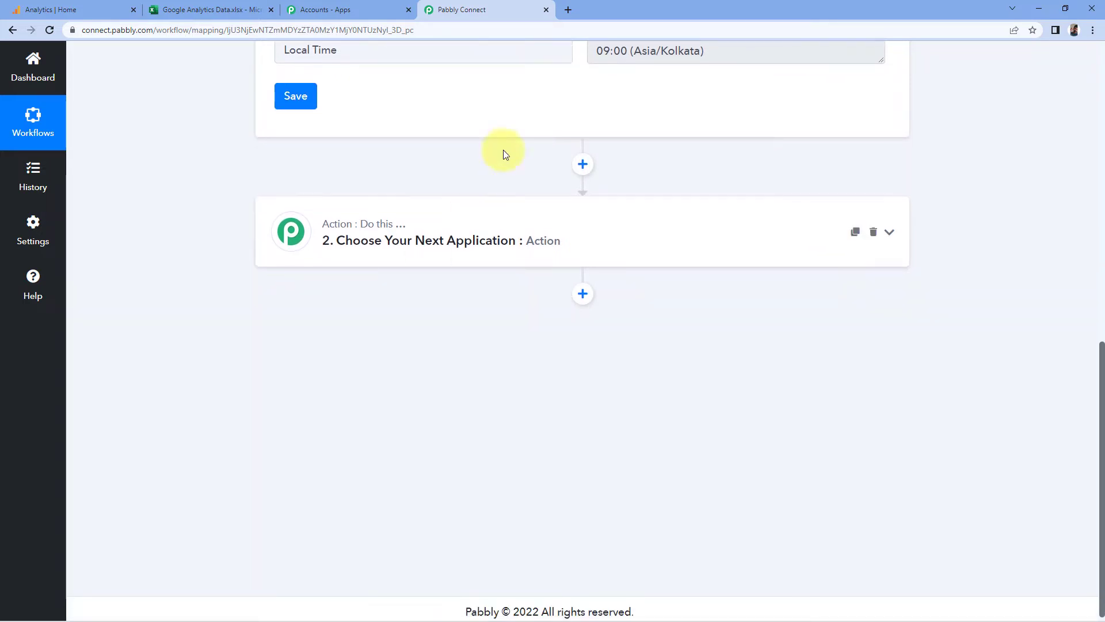
left_click(466, 225)
scroll(311, 162, "down", 3)
scroll(317, 172, "up", 1)
left_click(318, 191)
type("Google An")
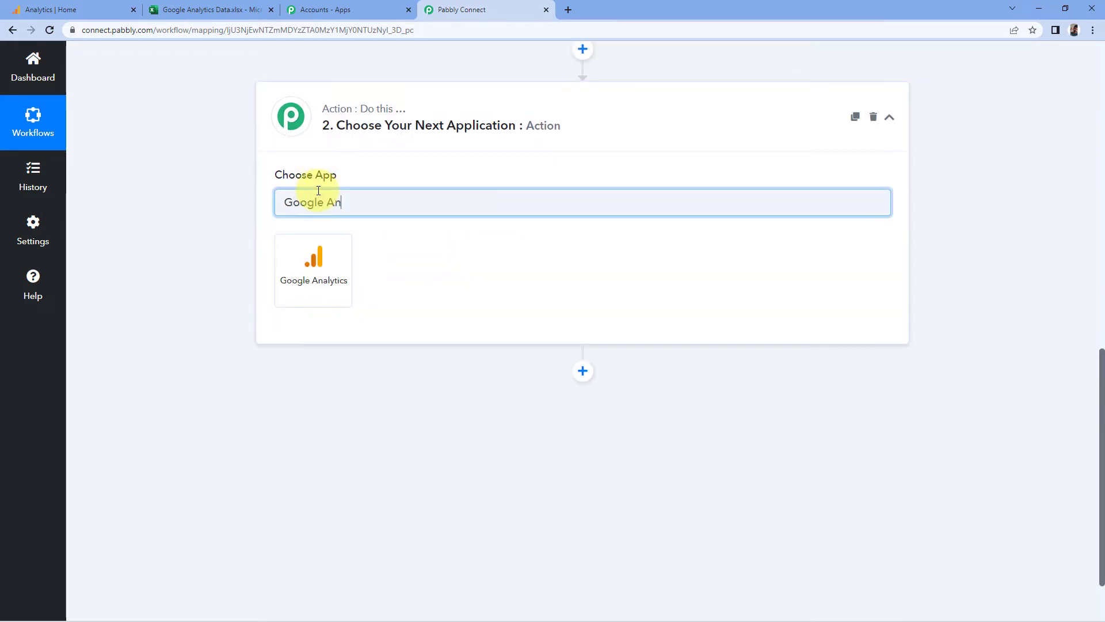
type("alytics")
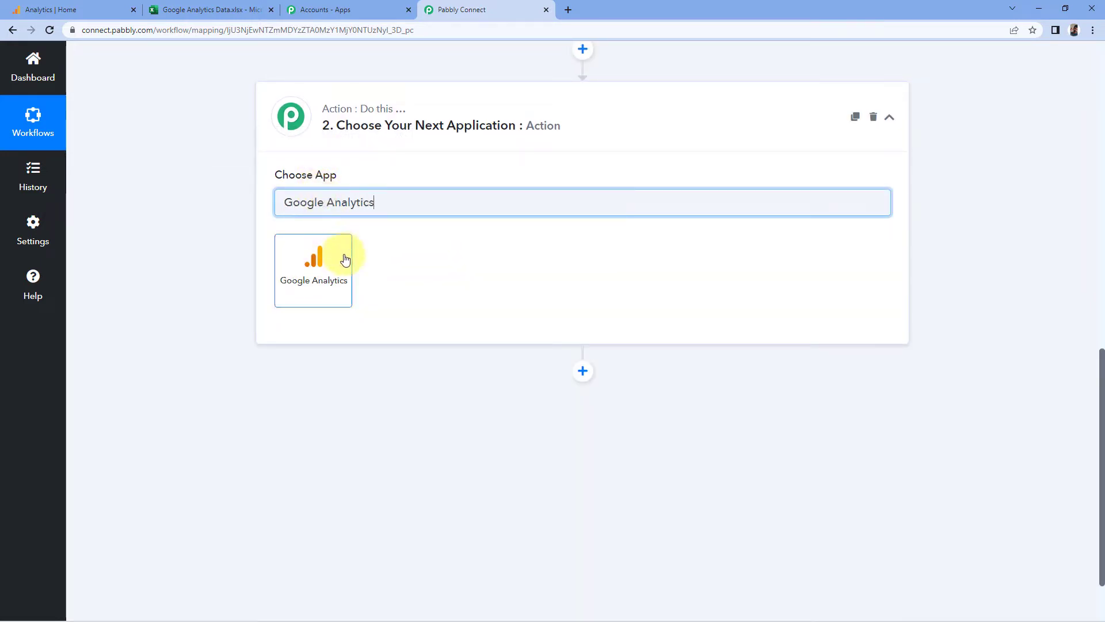
left_click(340, 257)
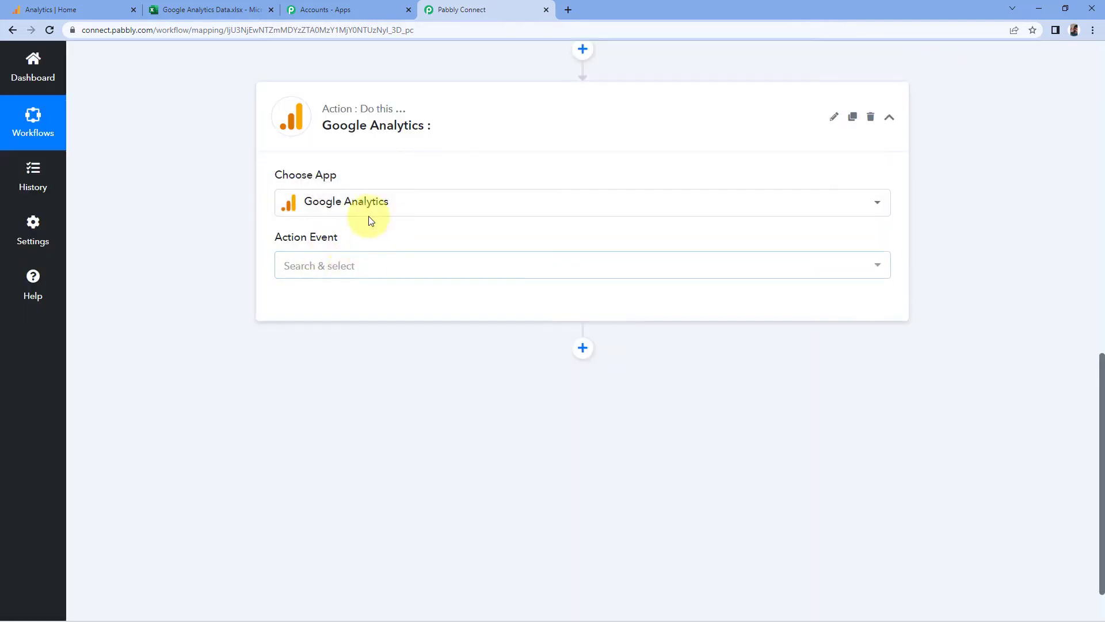
Set the Google Analytics action event to Run Report (GA4)
left_click(359, 275)
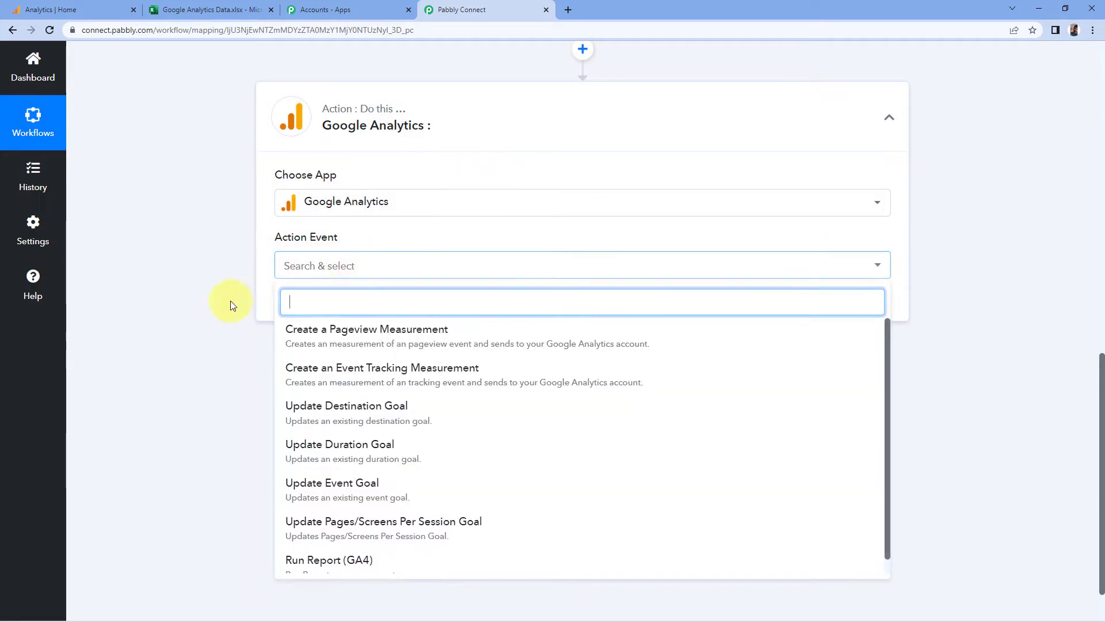
scroll(215, 307, "down", 1)
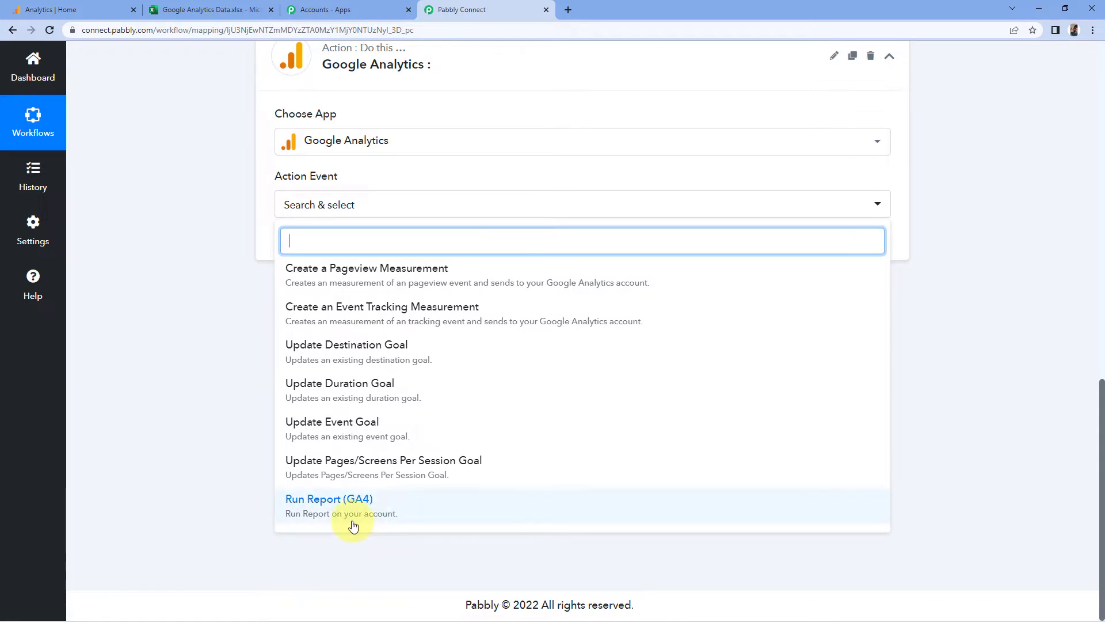
left_click(385, 514)
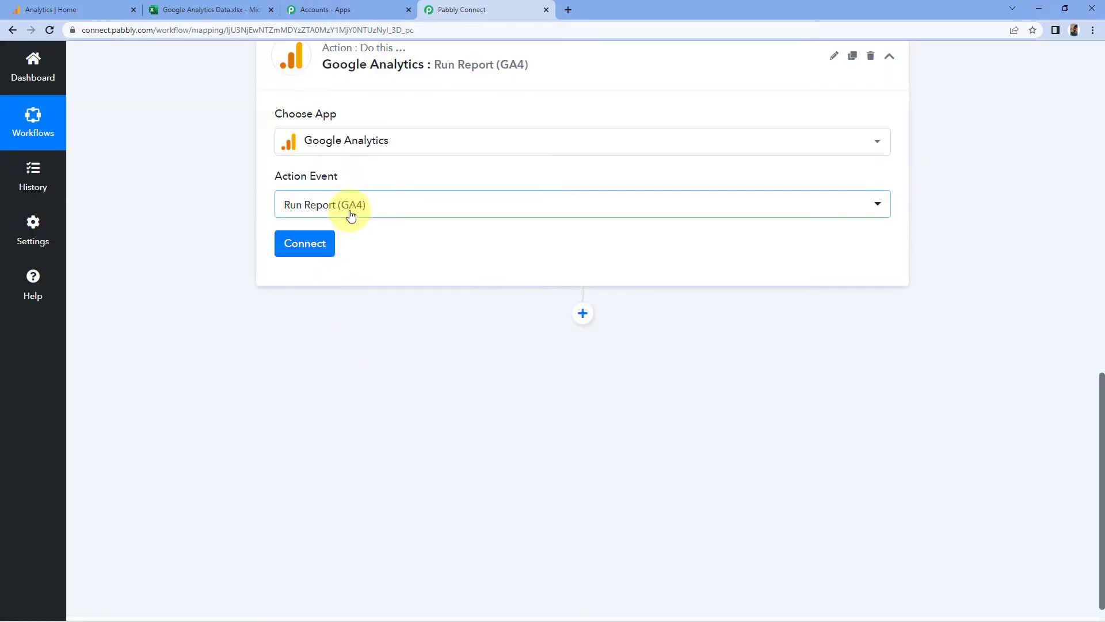
Add a new Google Analytics connection to the action and authorize Pabbly Connect Analytics with the existing Google account
left_click(310, 243)
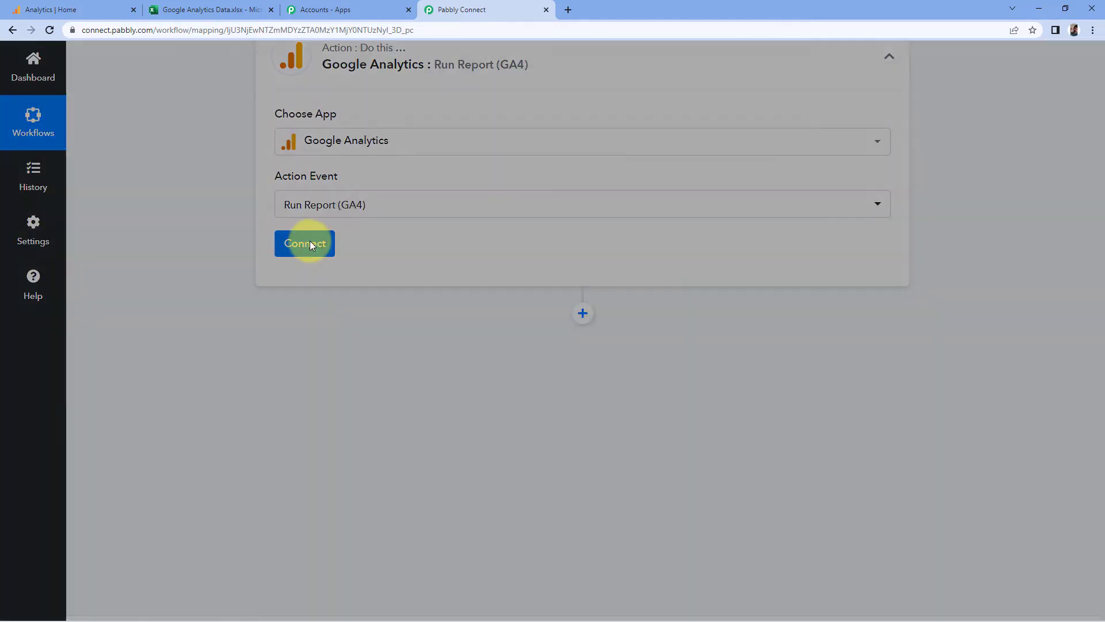
left_click(512, 191)
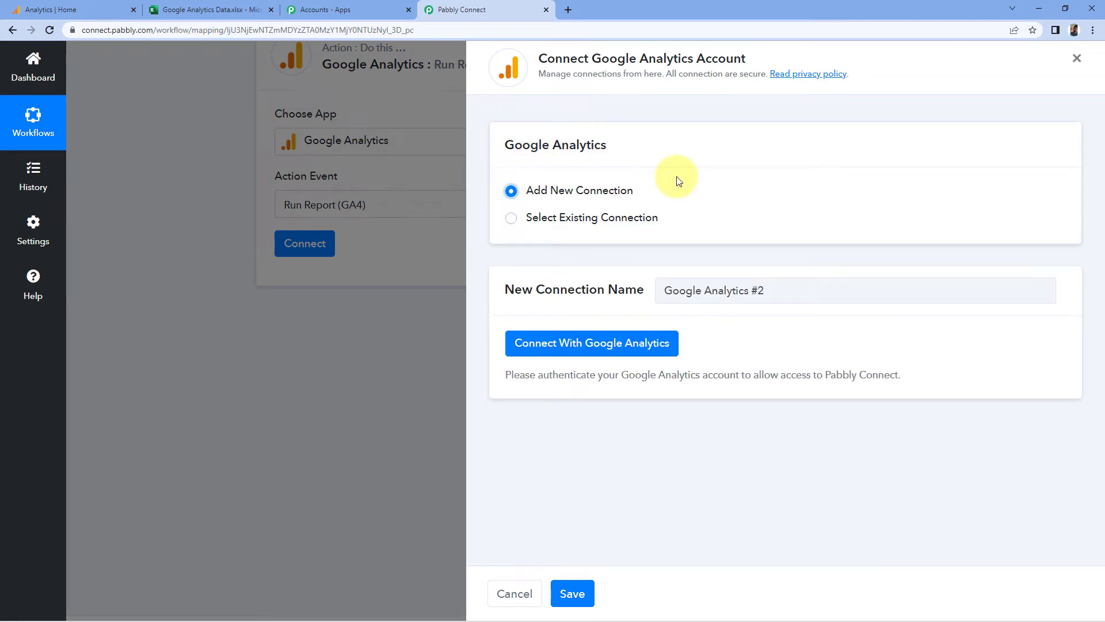
left_click(564, 344)
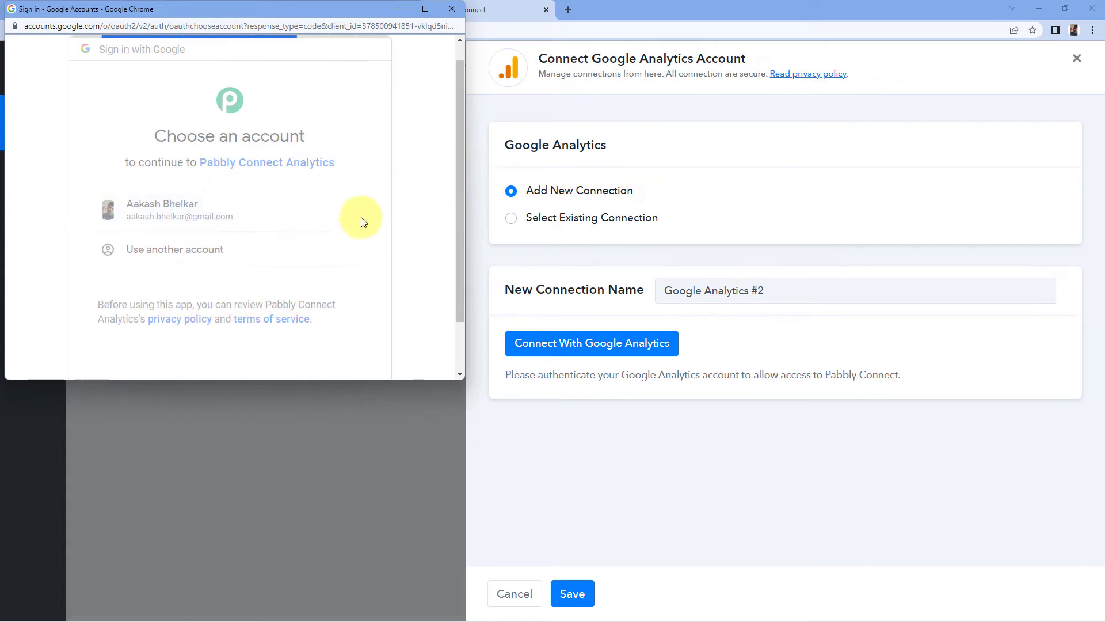
left_click(350, 233)
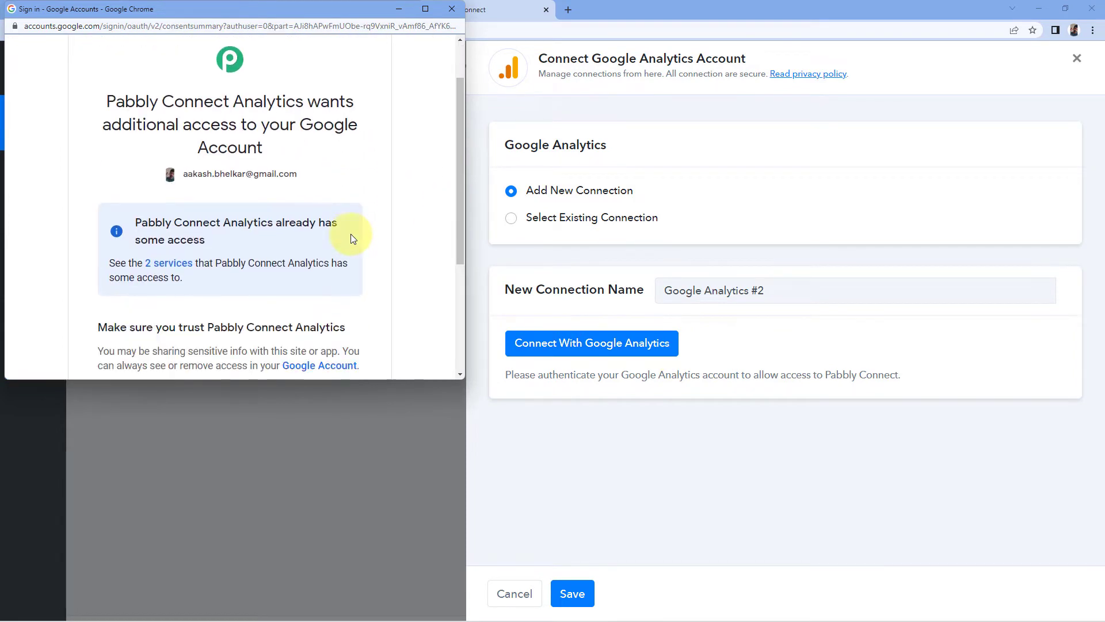
scroll(348, 235, "down", 3)
left_click(334, 278)
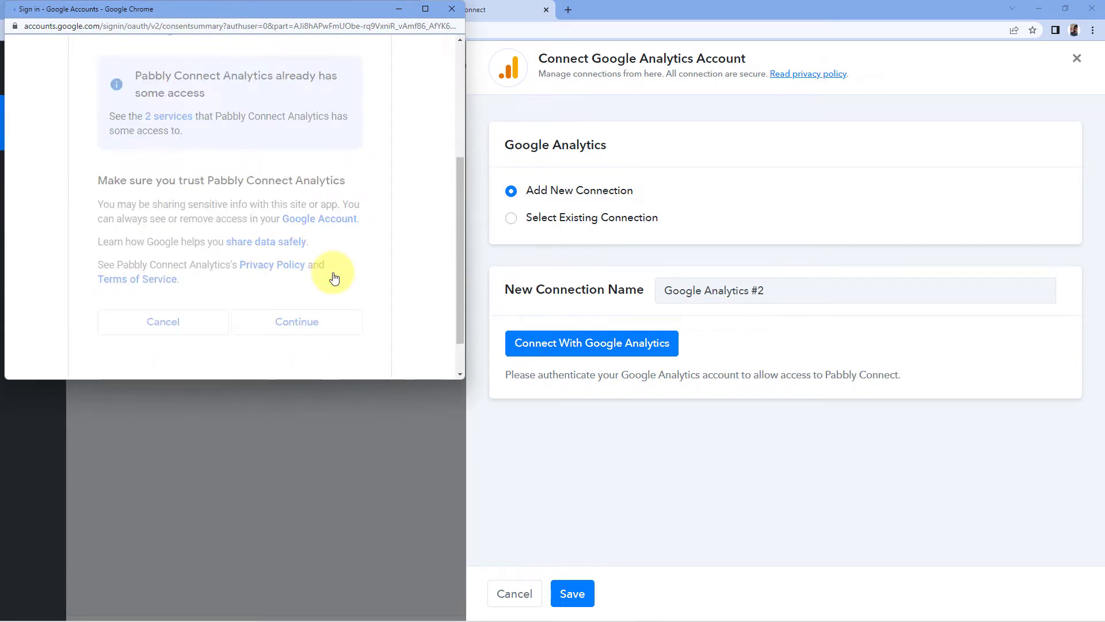
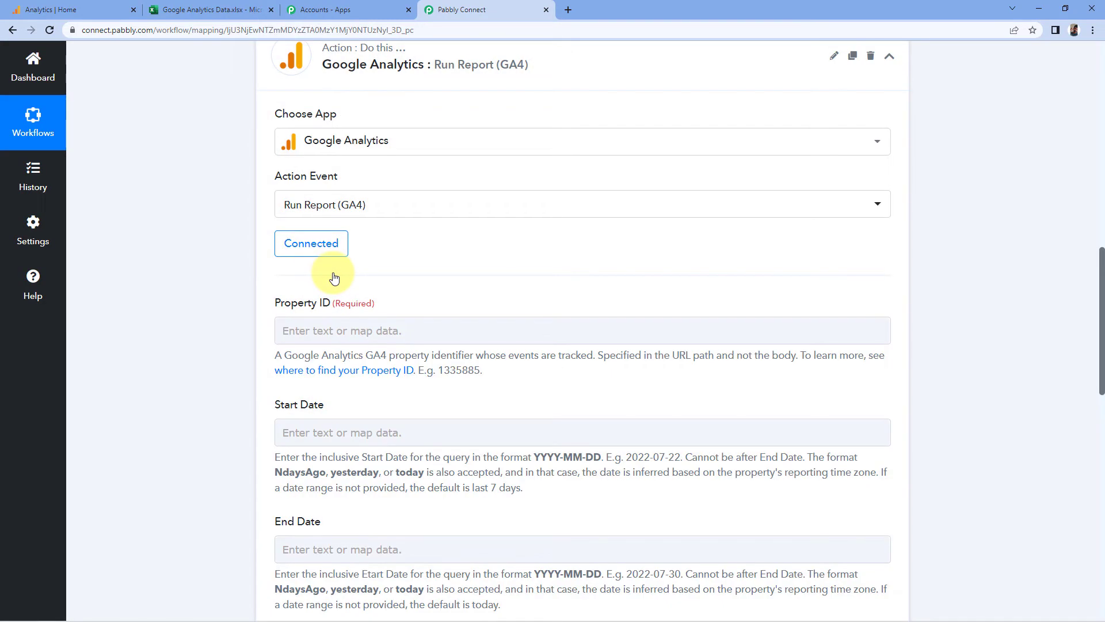
Switch to Google Analytics and copy the property ID from the PC Testing property's settings in the administration area
scroll(334, 279, "down", 2)
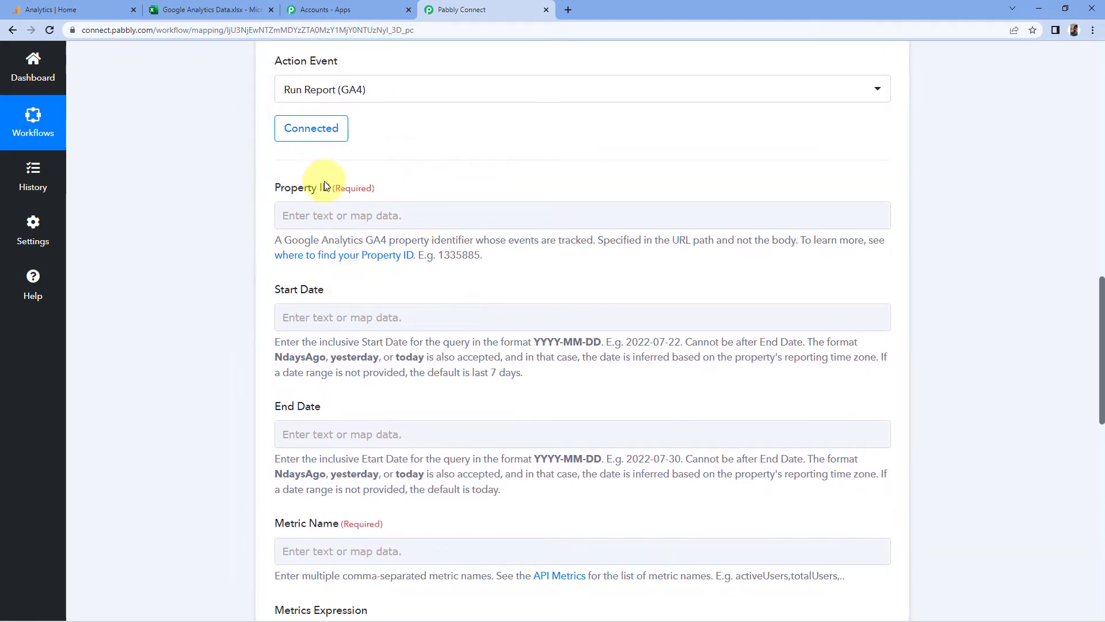
scroll(442, 167, "down", 1)
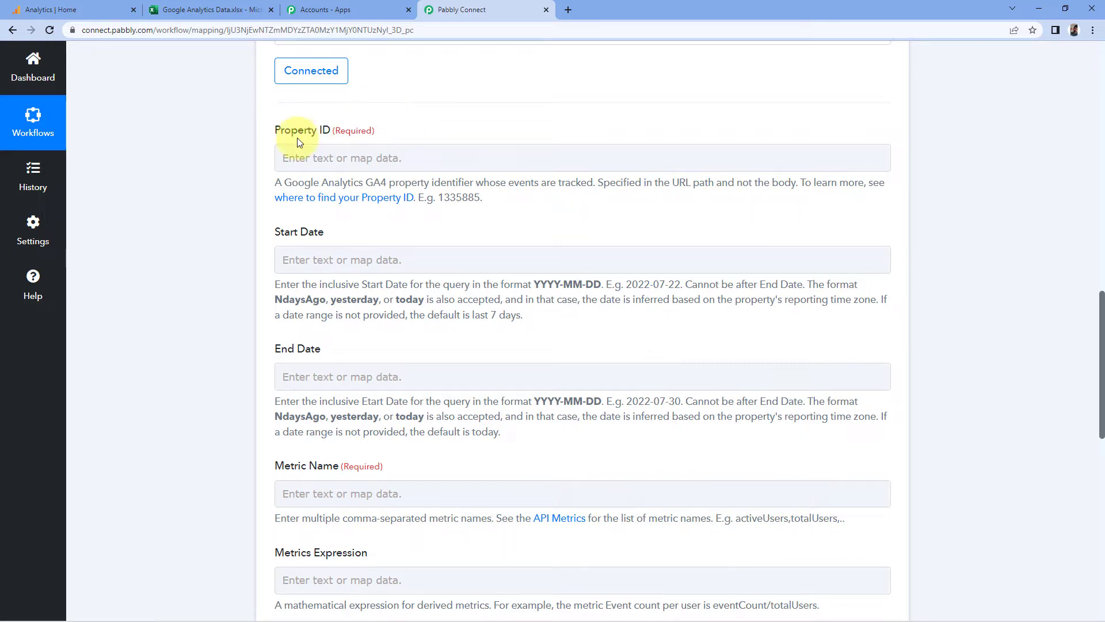
left_click(26, 5)
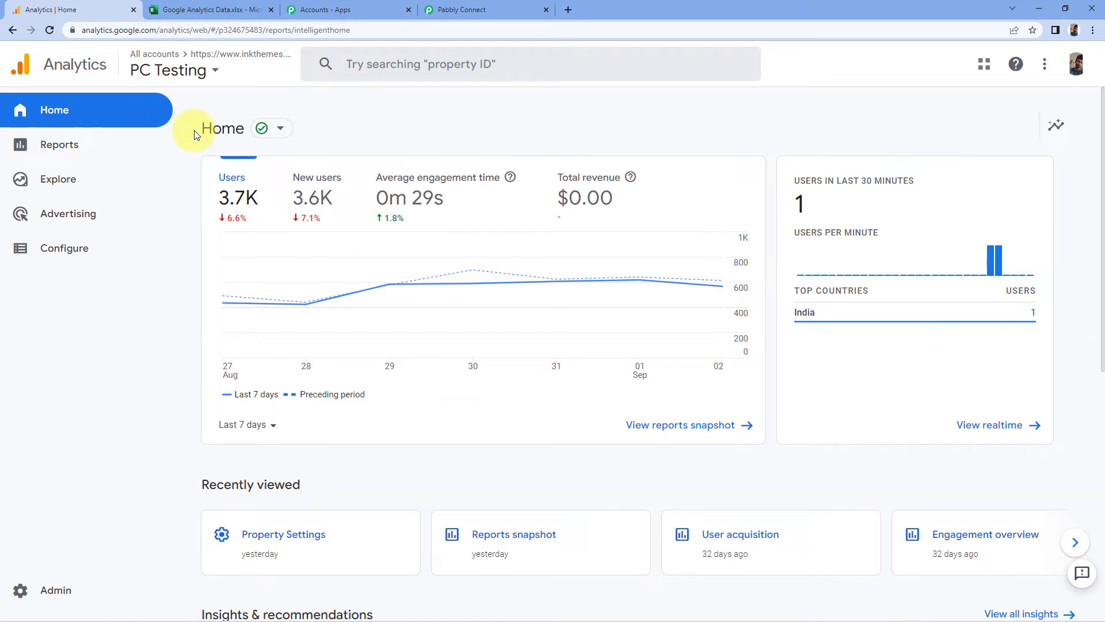
left_click(71, 597)
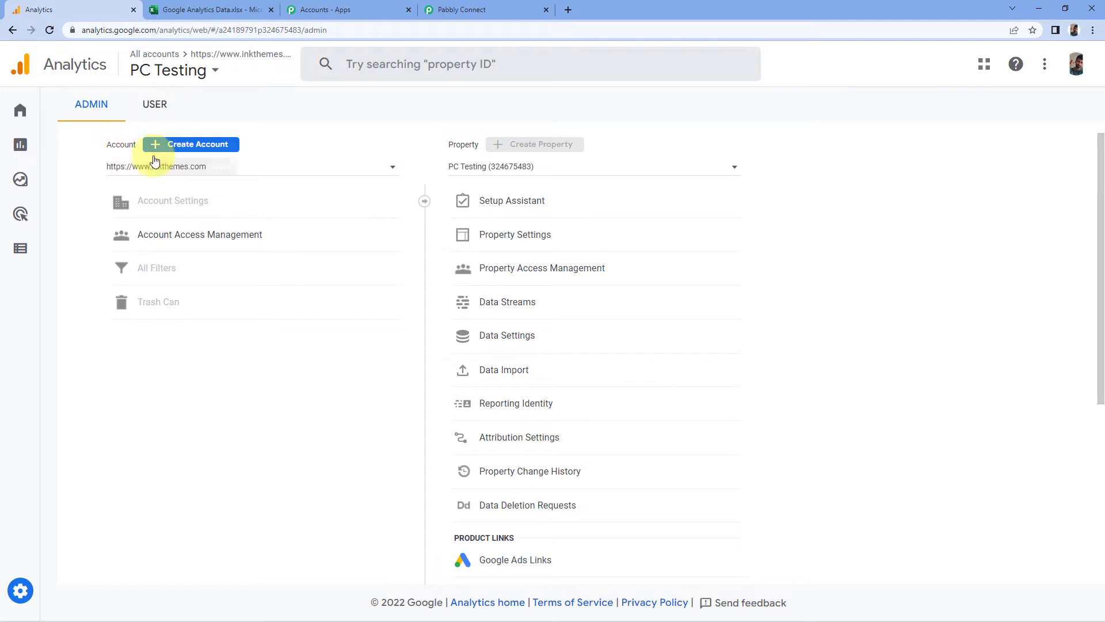
left_click(236, 168)
left_click(185, 227)
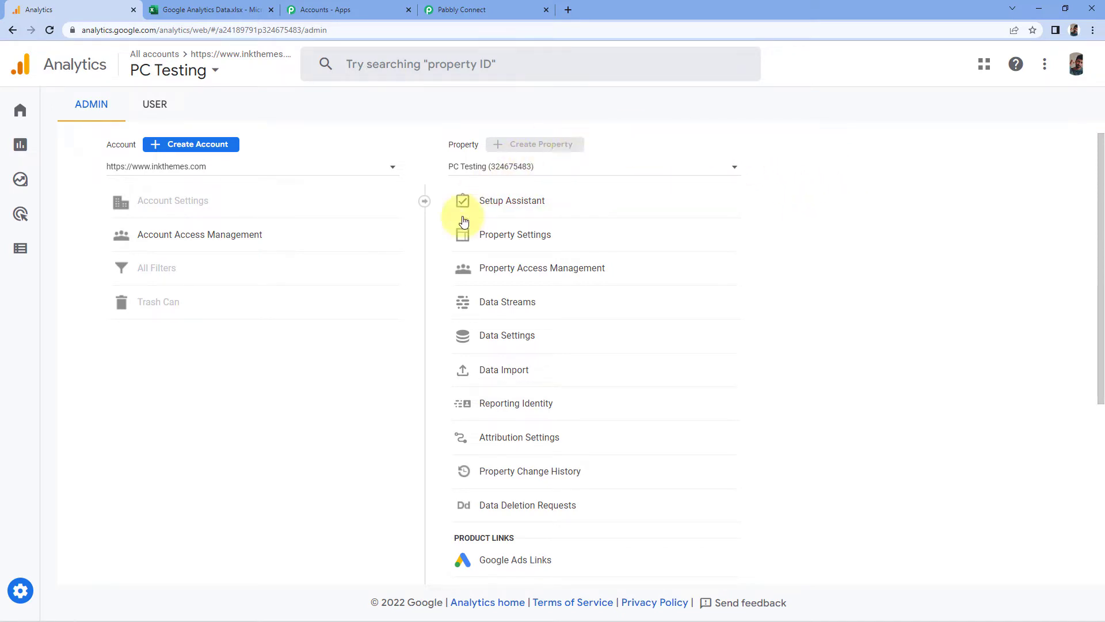
left_click(528, 241)
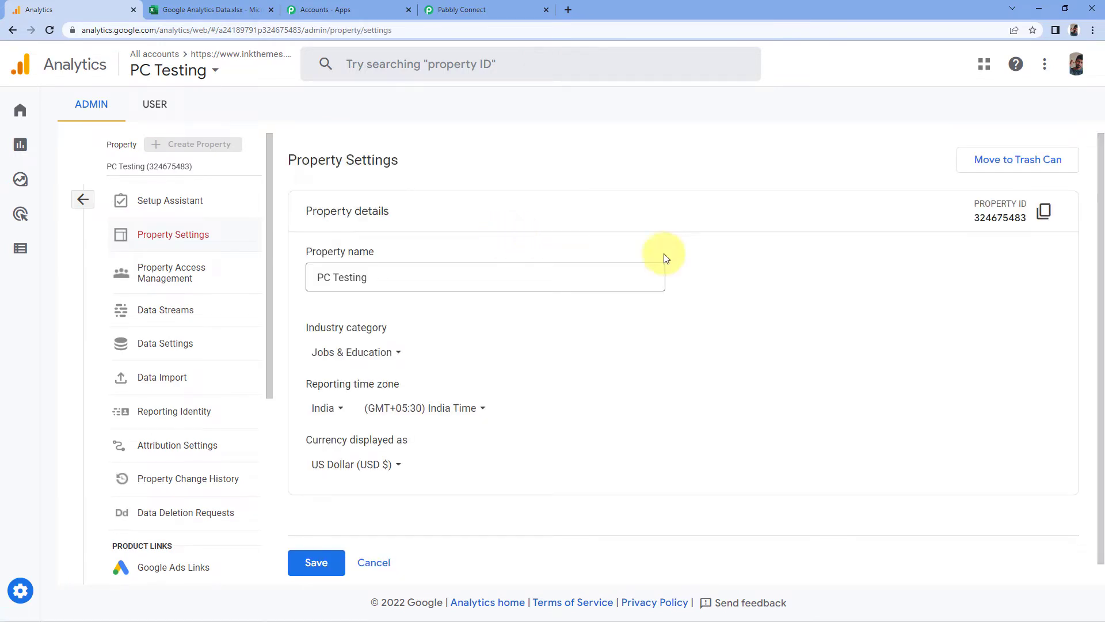
left_click(1043, 216)
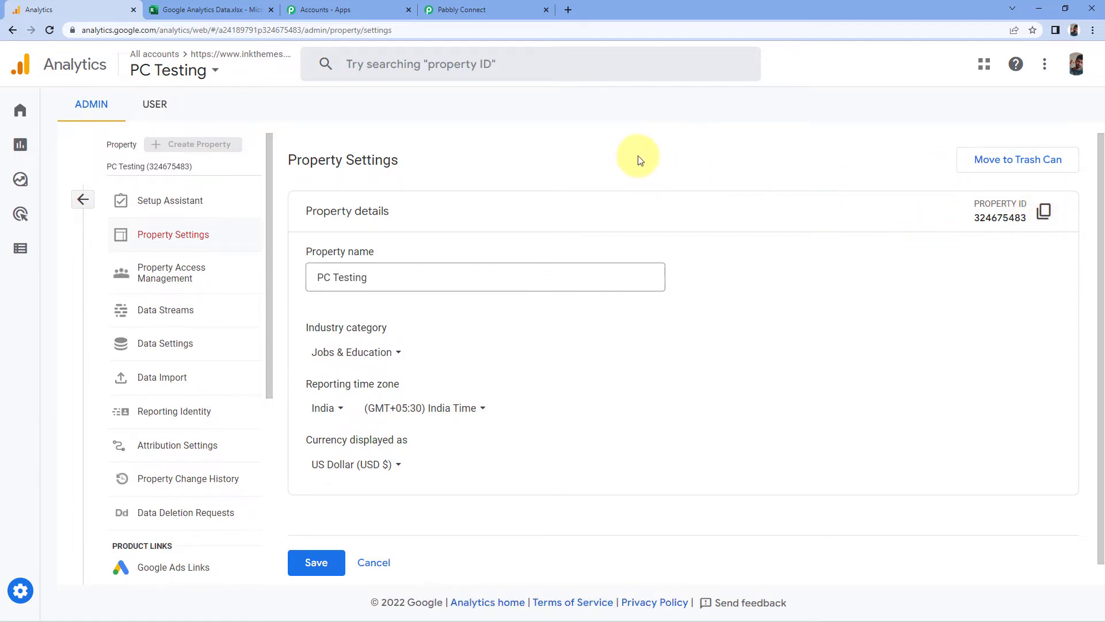
Return to the Pabbly Connect workflow and paste the copied ID into the Run Report action's Property ID
left_click(481, 7)
left_click(324, 162)
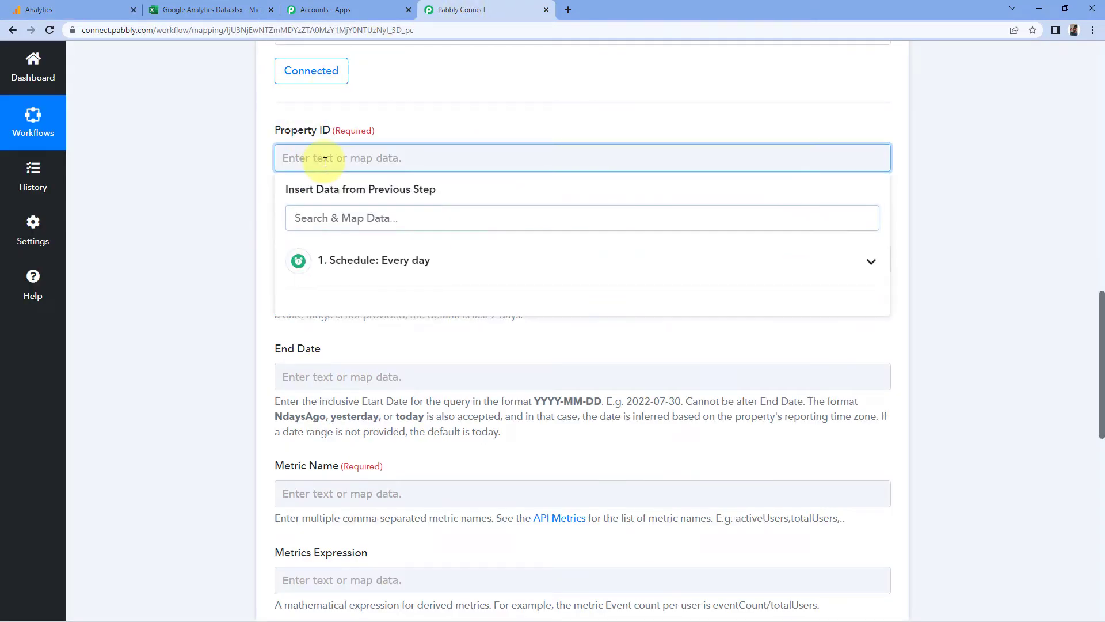
right_click(324, 163)
left_click(364, 257)
left_click(206, 188)
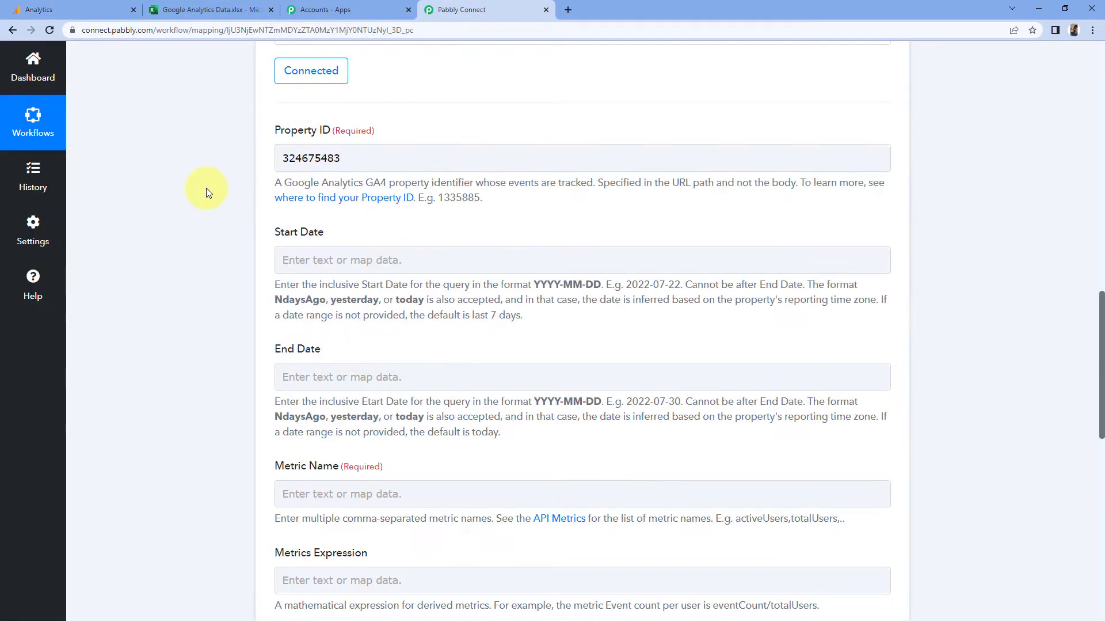
Set the report's Start Date to yesterday, copying the keyword from the date format help text
scroll(205, 187, "down", 3)
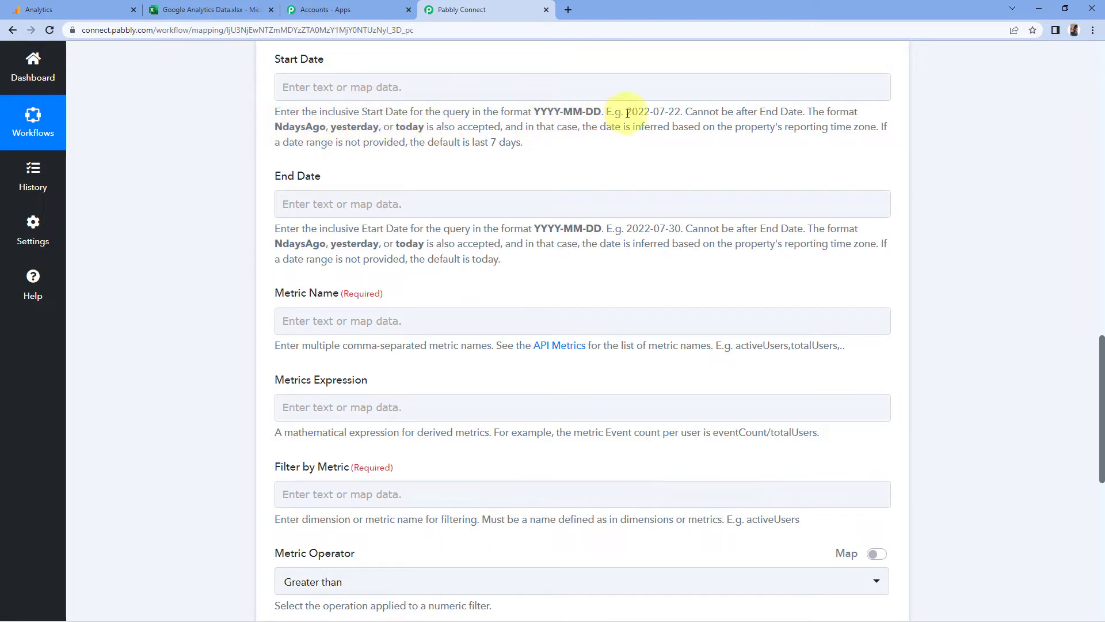
left_click_drag(626, 110, 682, 112)
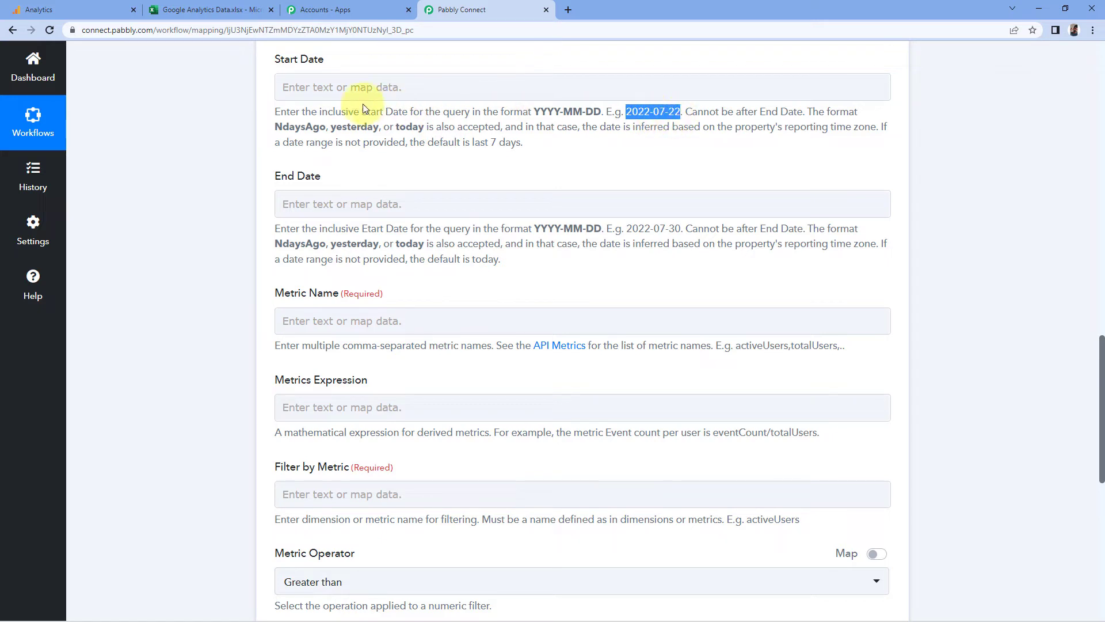
double_click(354, 127)
right_click(352, 129)
left_click(375, 139)
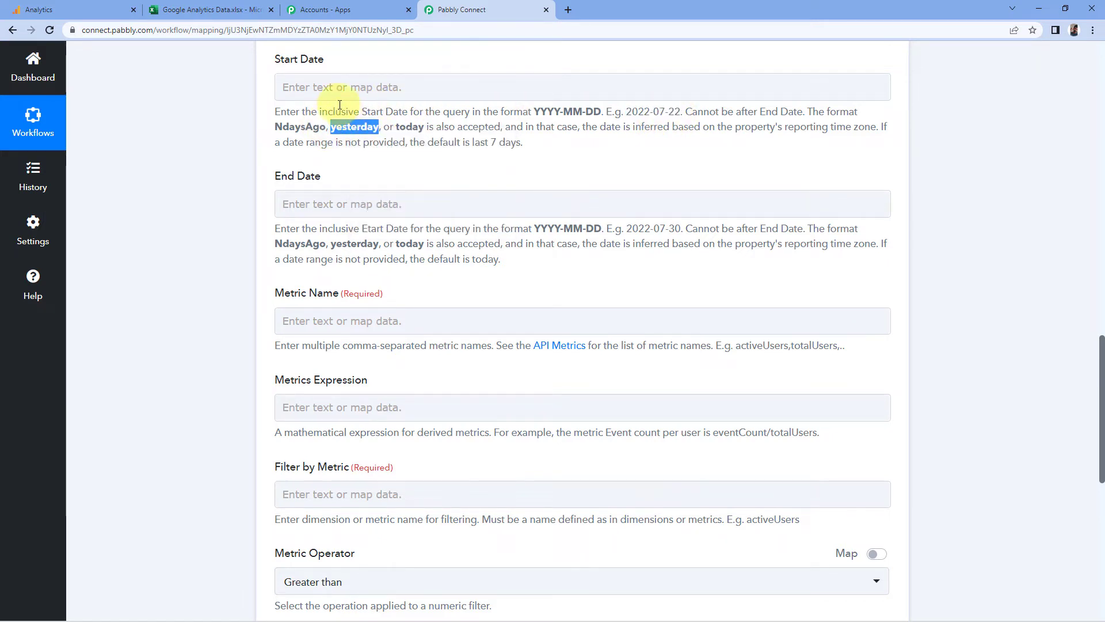
left_click(314, 89)
right_click(315, 88)
left_click(340, 186)
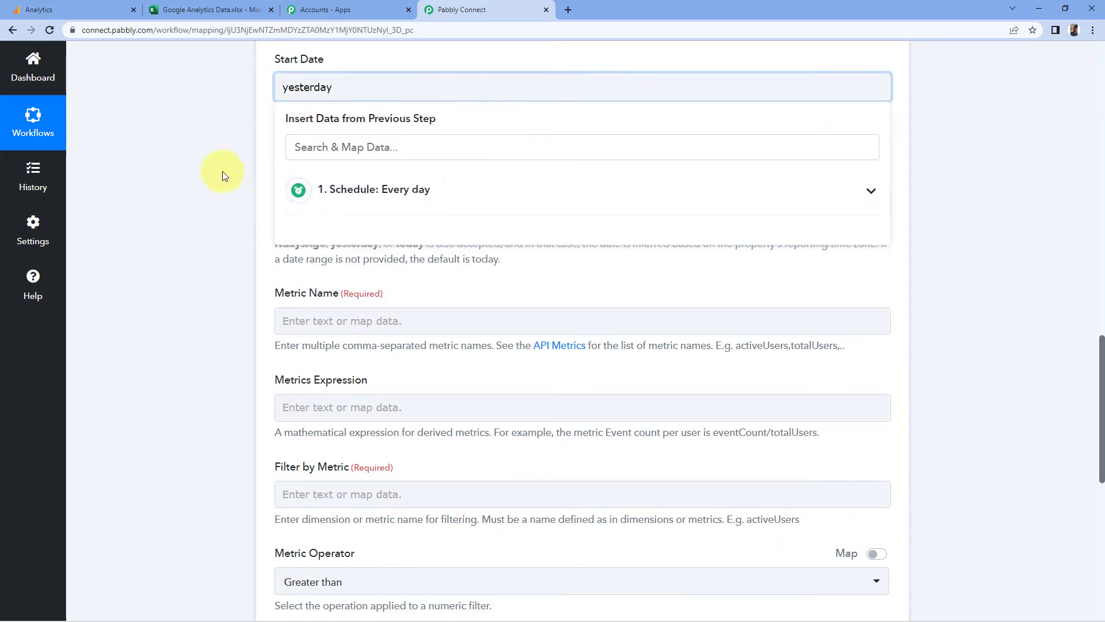
left_click(222, 171)
Set the report's End Date to yesterday as well, using the copied keyword
left_click(337, 205)
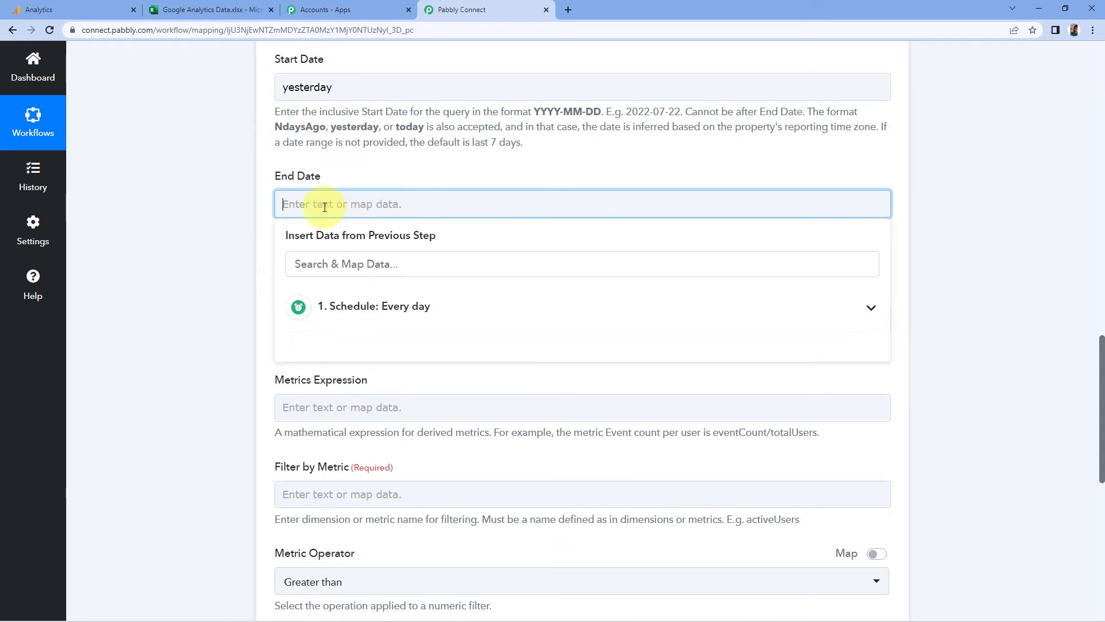
right_click(324, 207)
left_click(353, 300)
left_click(217, 224)
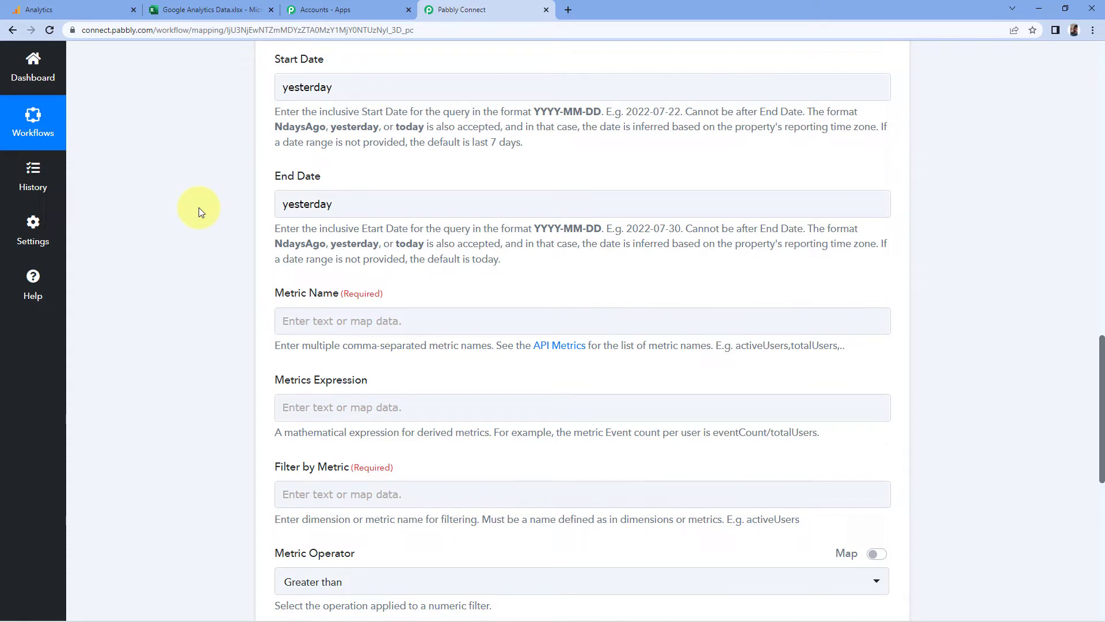
left_click_drag(291, 111, 527, 143)
left_click(454, 171)
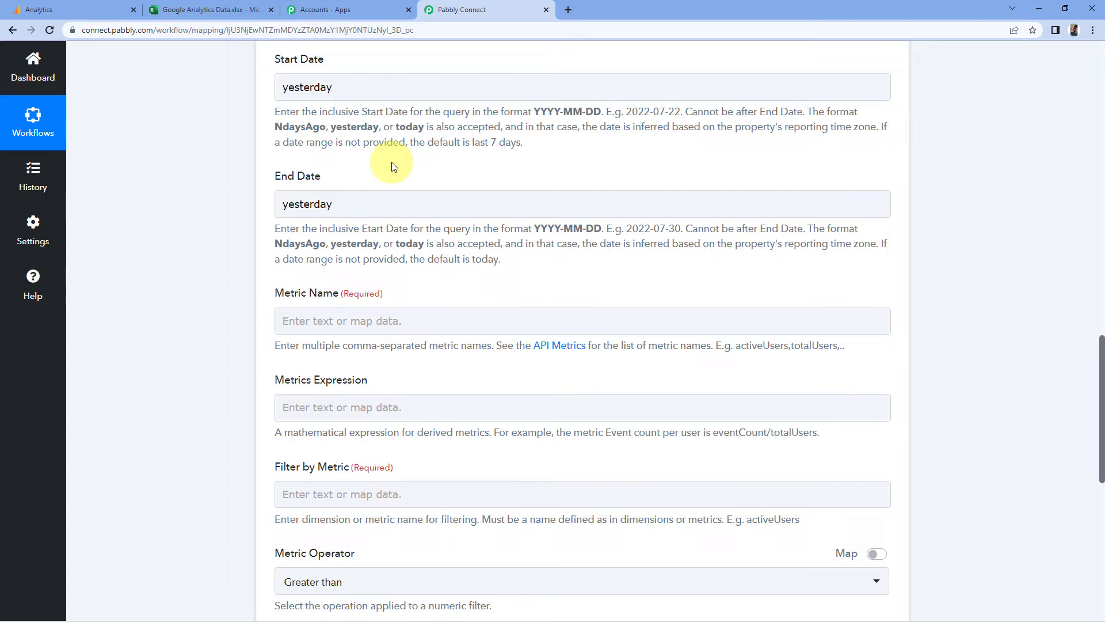
Open the API Metrics reference linked from the Metric Name setting to view the available metric names
scroll(394, 167, "down", 3)
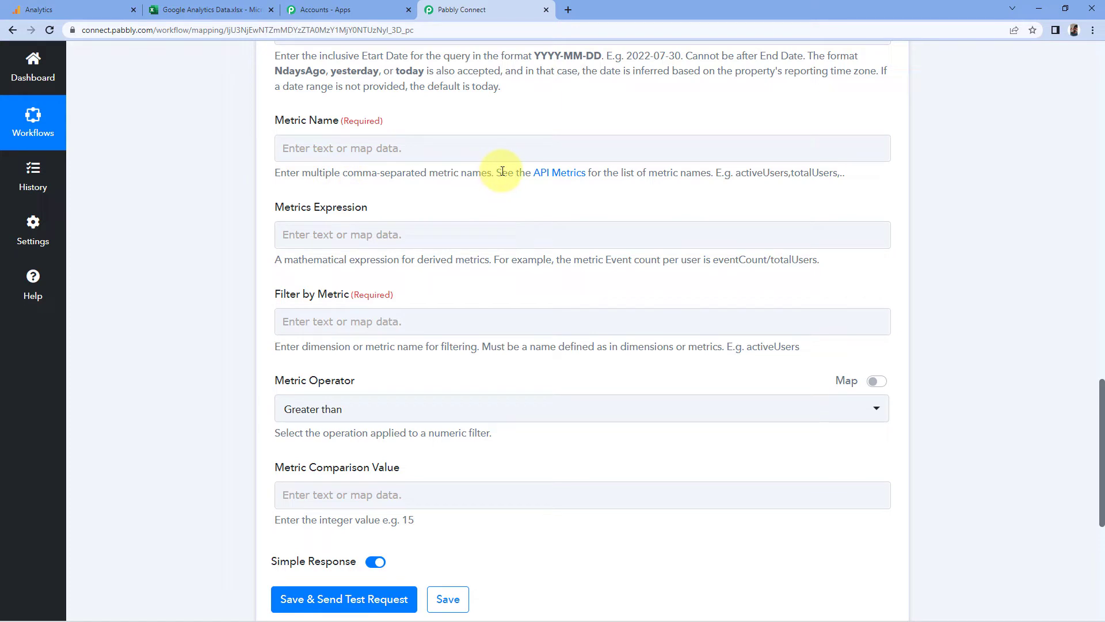
left_click(472, 155)
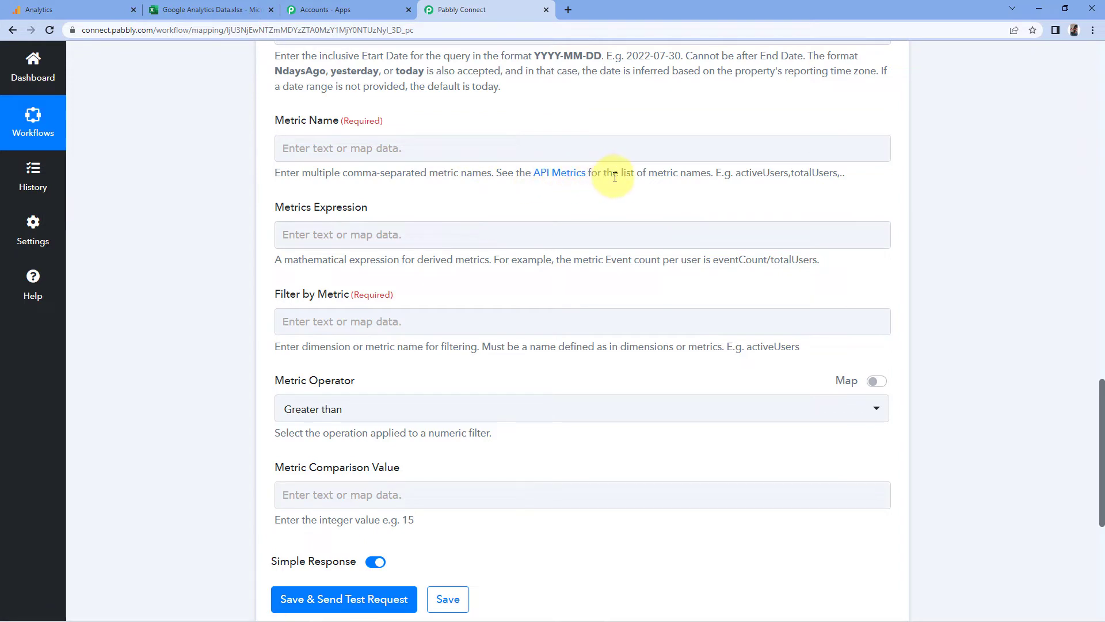
left_click(556, 176)
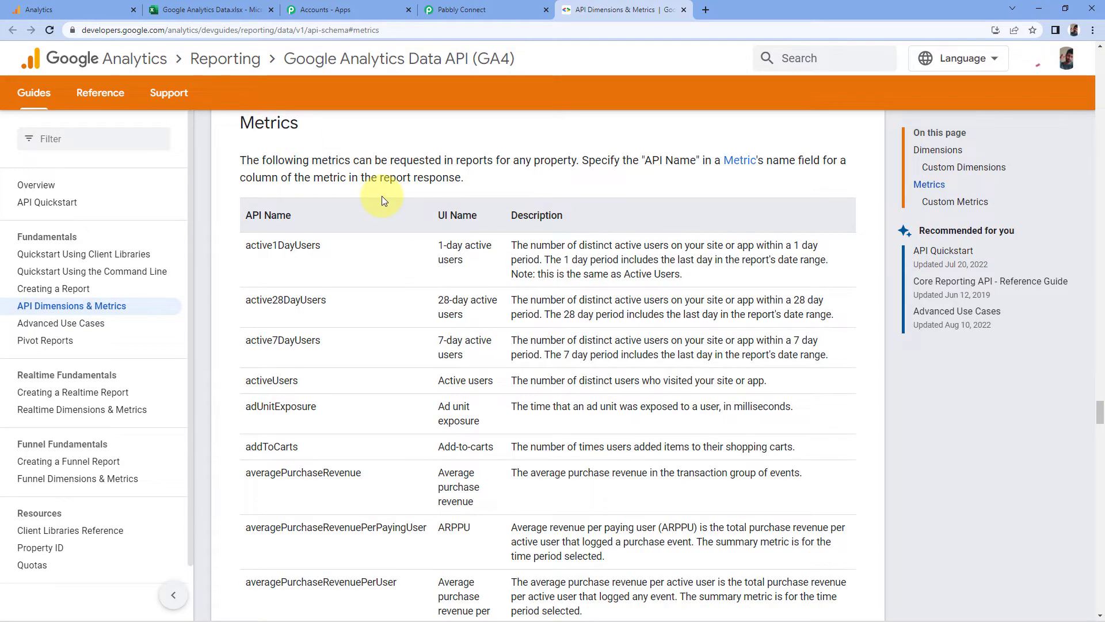
scroll(381, 198, "down", 1)
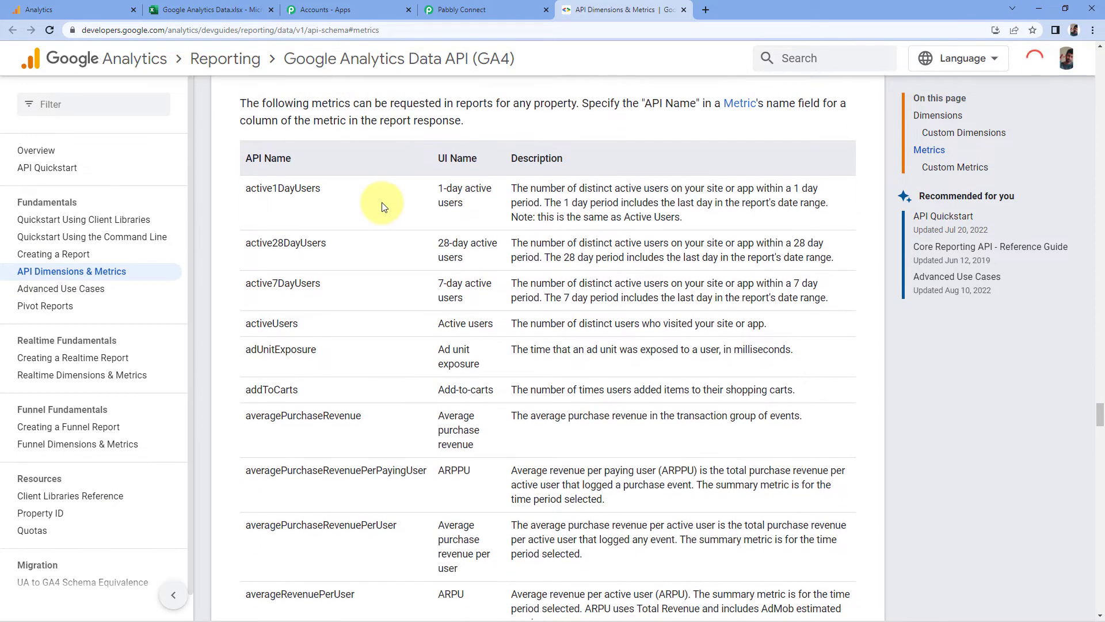
left_click(455, 9)
left_click(354, 147)
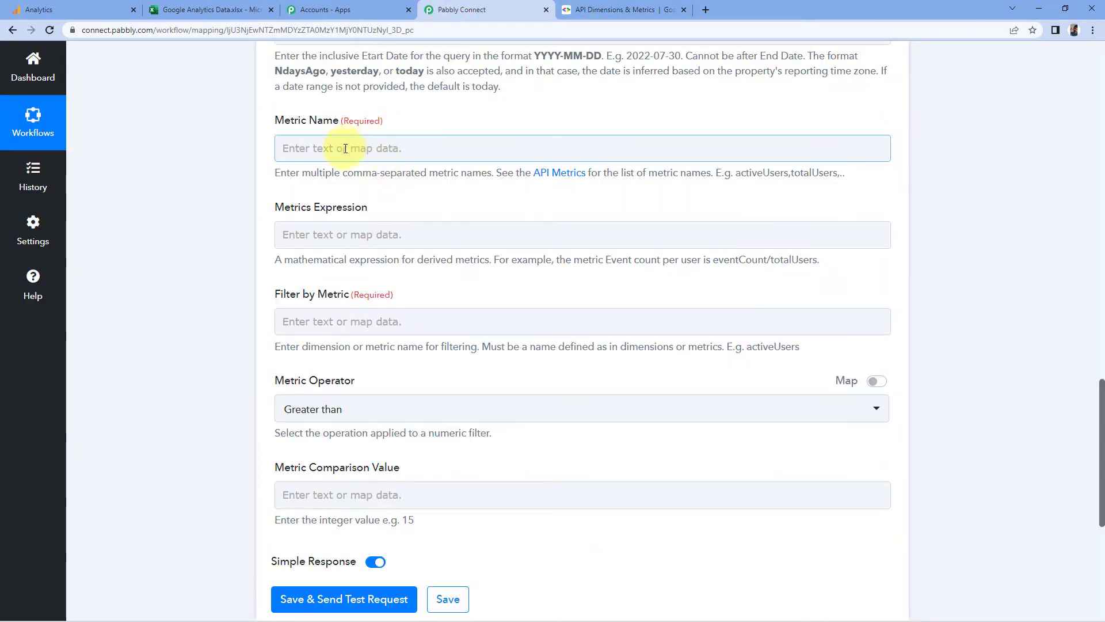
left_click(640, 10)
Copy the API name activeUsers of the Active users metric from the reference table
scroll(415, 194, "down", 2)
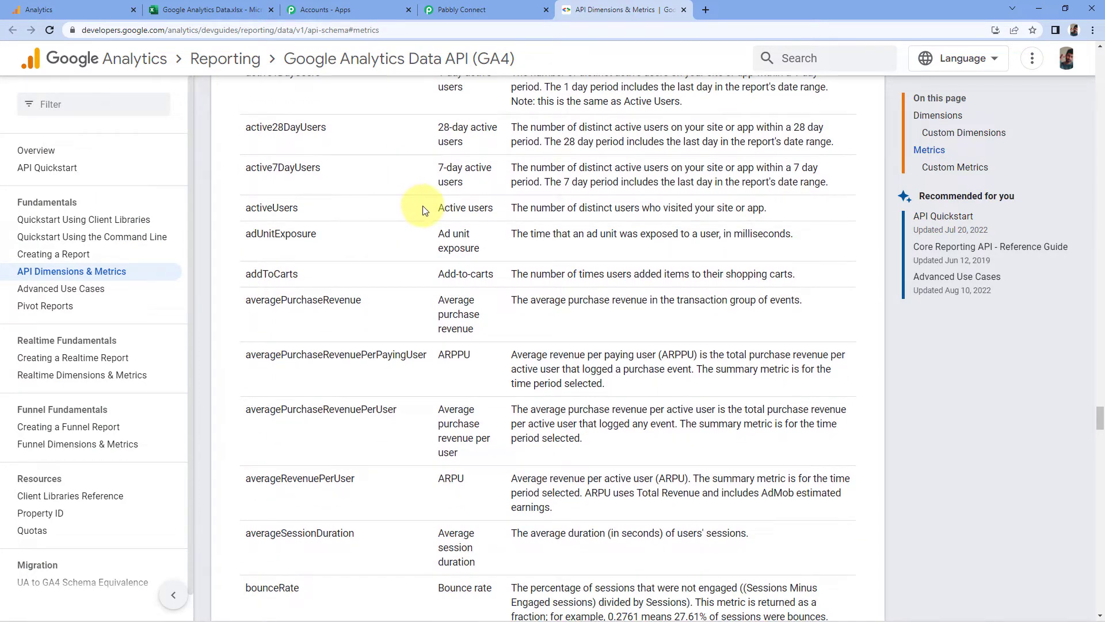
left_click_drag(436, 208, 493, 210)
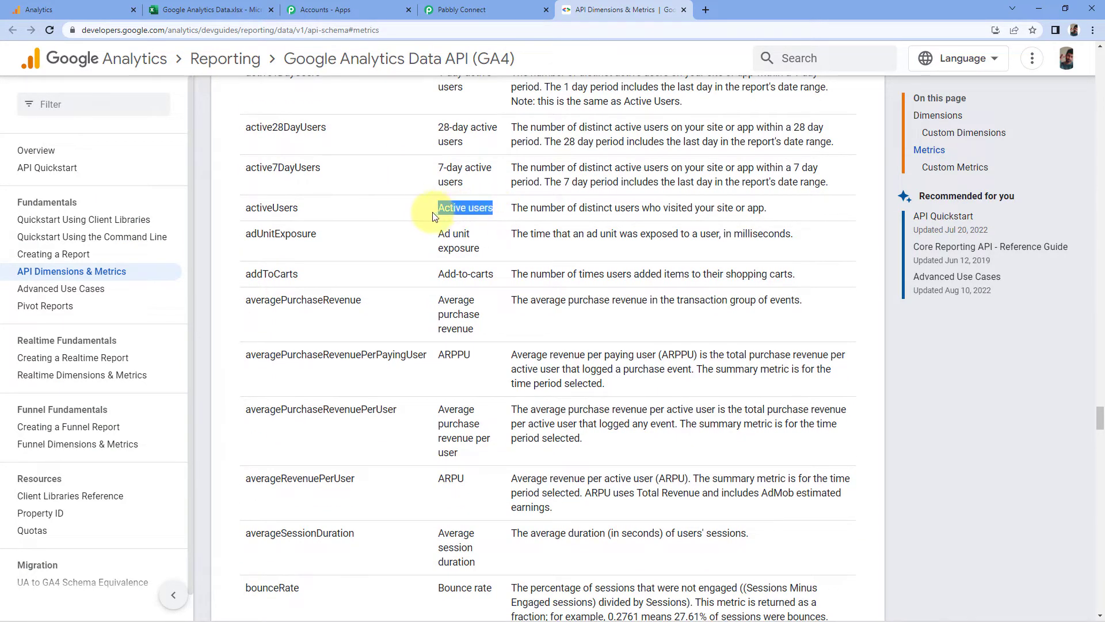
left_click(295, 210)
double_click(298, 210)
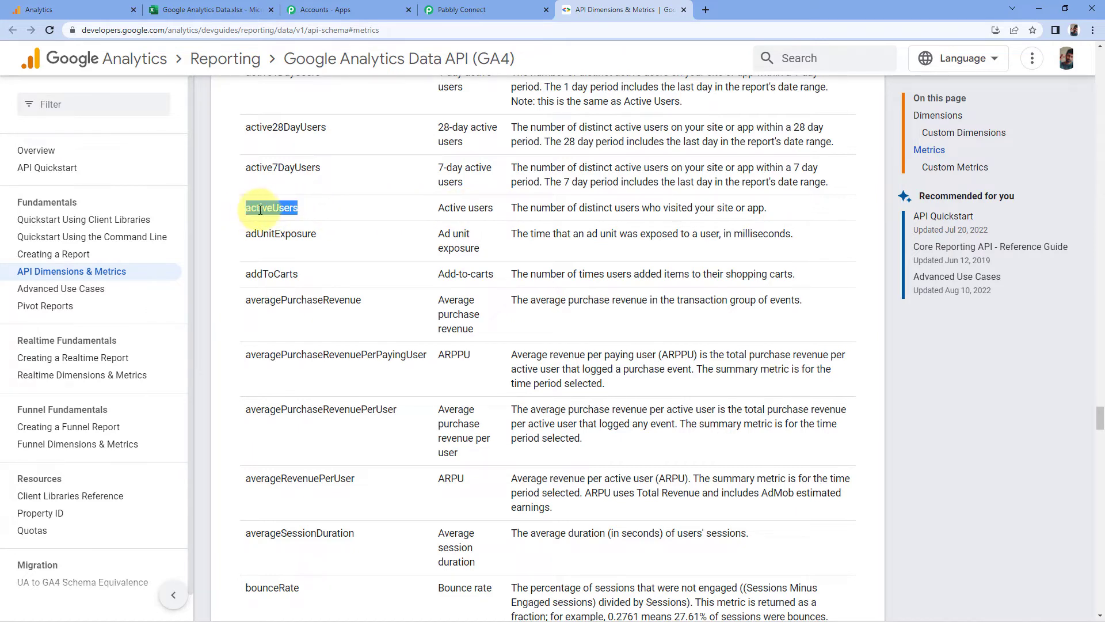
right_click(261, 213)
left_click(289, 222)
Enter activeUsers followed by a comma as the first Metric Name of the workflow's report action
left_click(458, 10)
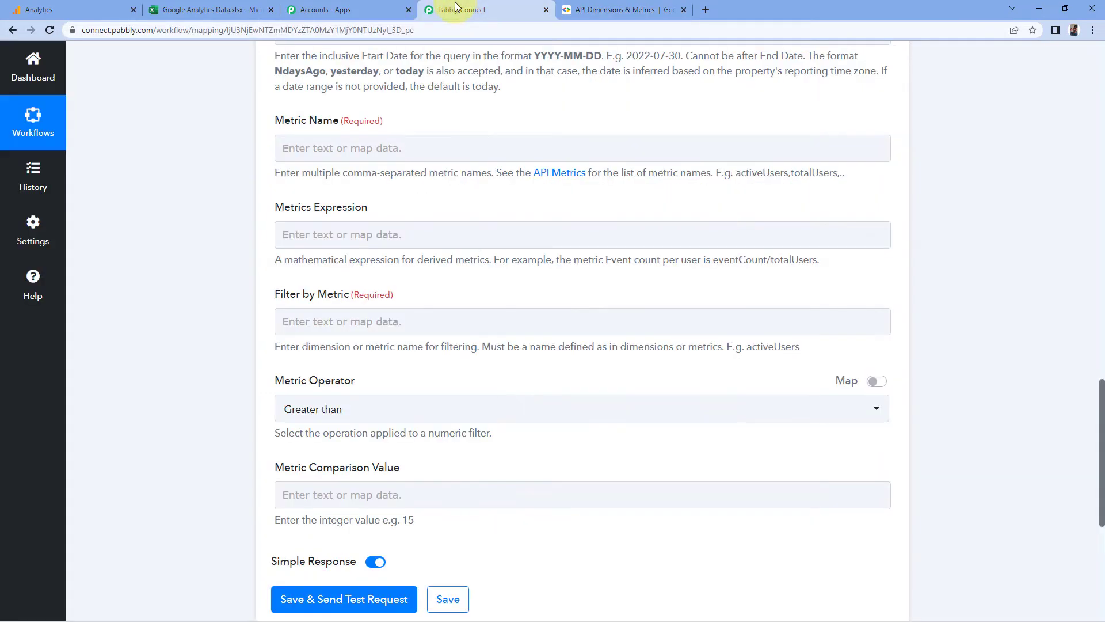
left_click(312, 148)
right_click(313, 147)
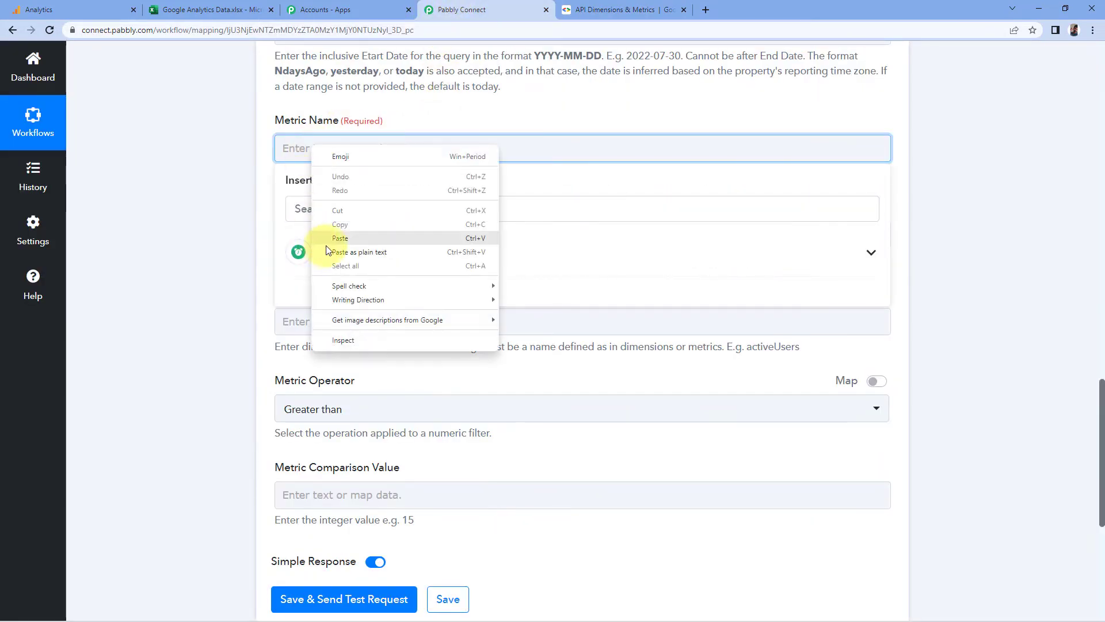
left_click(328, 240)
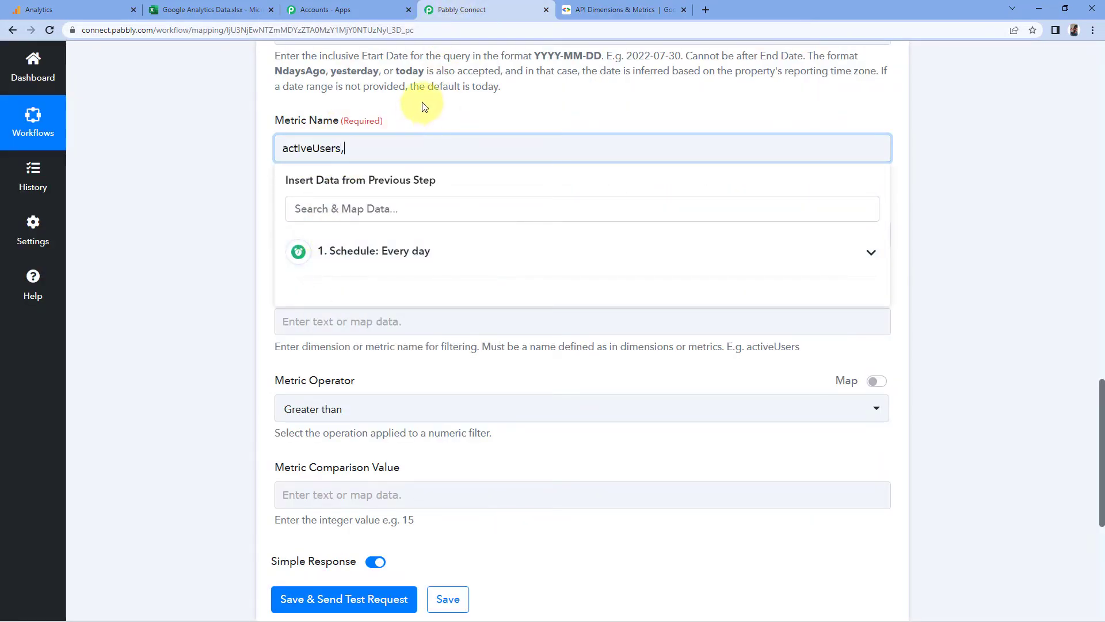
Copy the API name bounceRate of the Bounce rate metric from the API Metrics reference
left_click(598, 9)
left_click(469, 225)
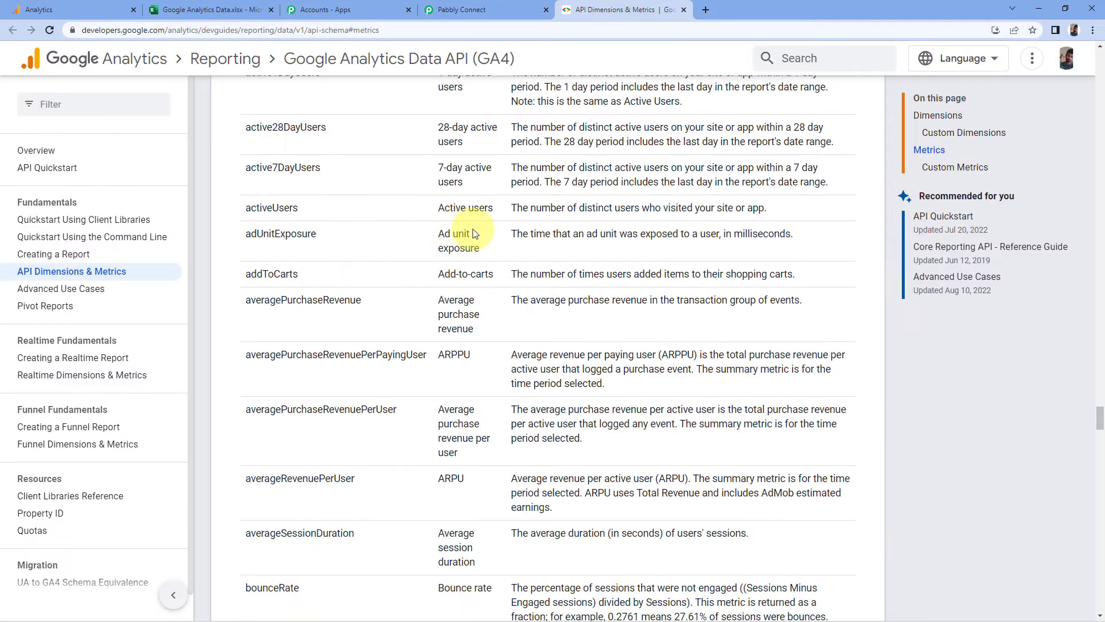
scroll(472, 229, "down", 3)
scroll(480, 265, "down", 1)
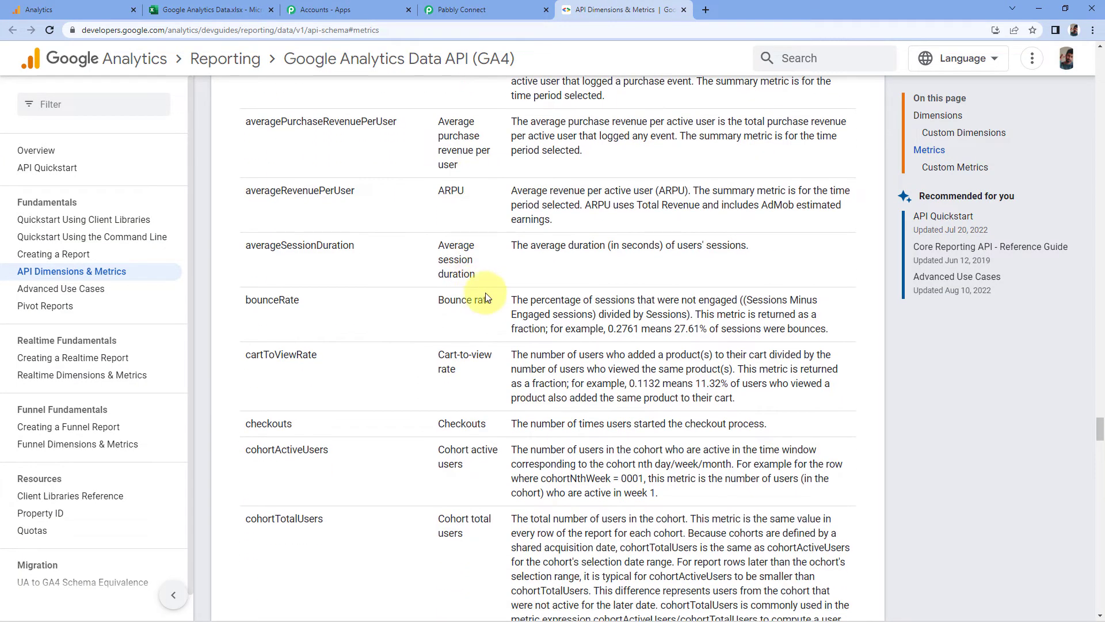
left_click_drag(493, 304, 437, 300)
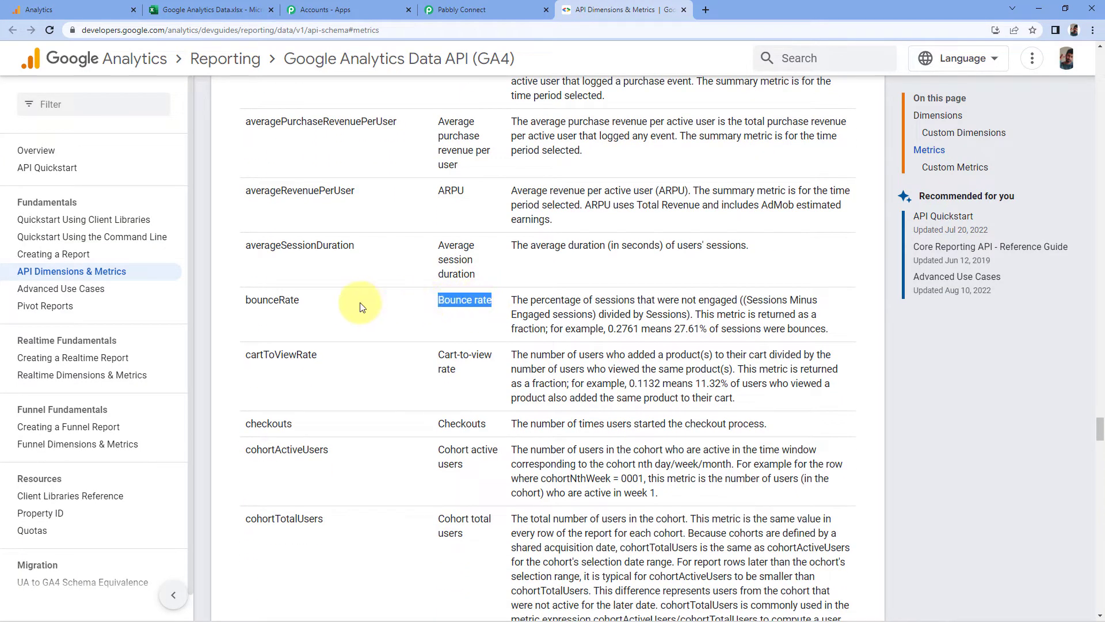
mouse_move(299, 301)
left_mouse_down()
mouse_move(241, 307)
mouse_move(297, 303)
left_mouse_up()
right_click(259, 299)
left_click(246, 303)
right_click(287, 300)
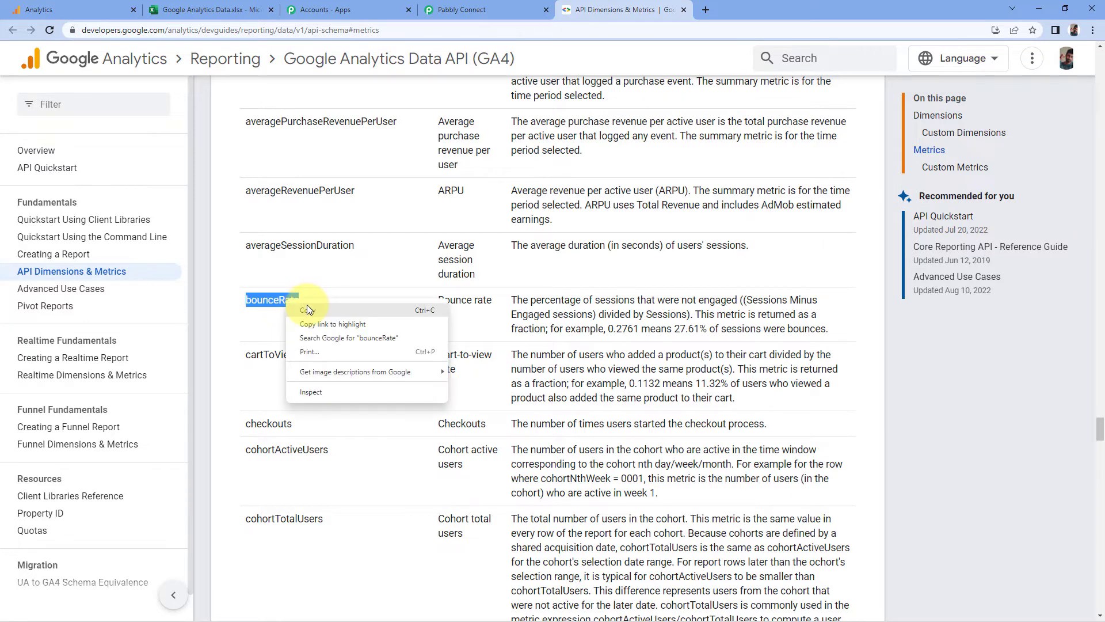
left_click(307, 307)
Append bounceRate after activeUsers in the report action's Metric Name
left_click(462, 10)
left_click(371, 148)
right_click(371, 148)
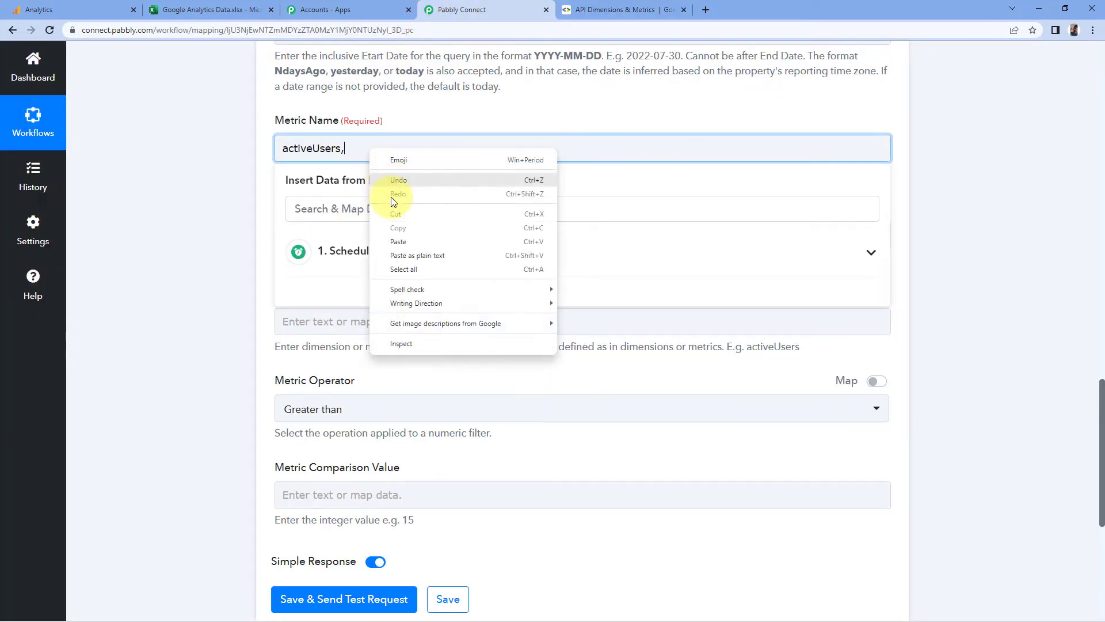
left_click(398, 242)
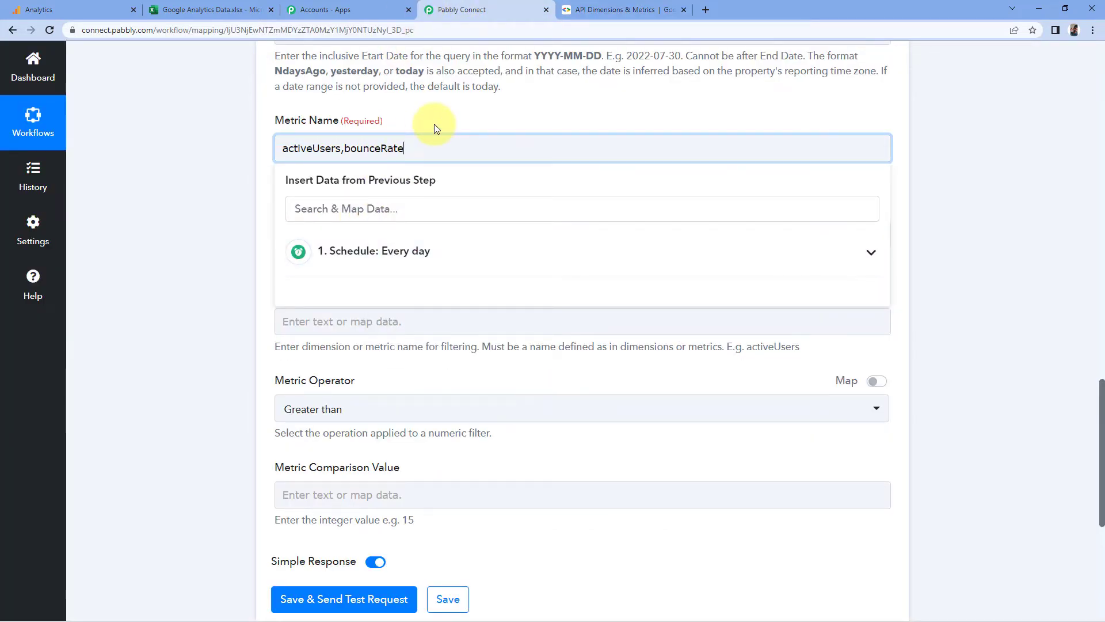
Copy the API name conversions of the Conversions metric from the API Metrics reference
left_click(614, 10)
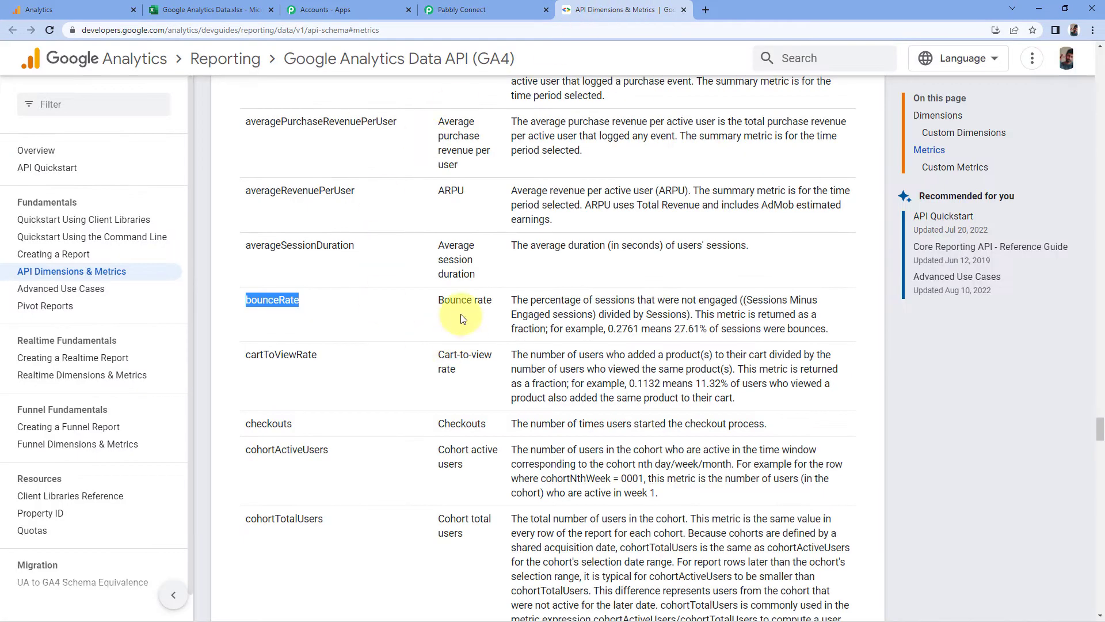
scroll(461, 318, "down", 3)
scroll(460, 316, "down", 4)
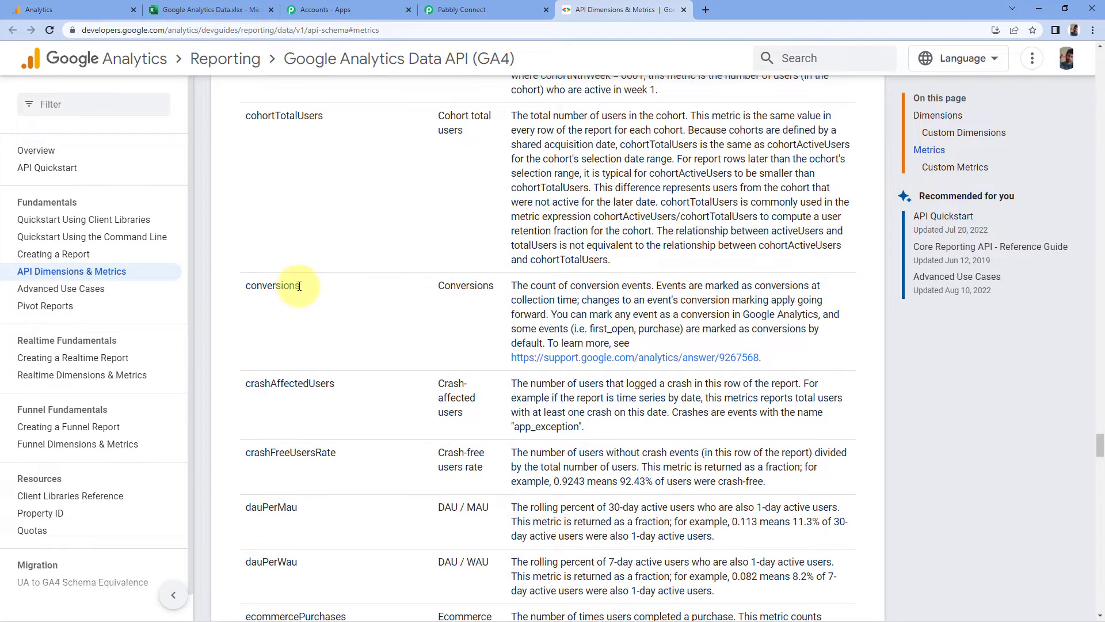
left_click_drag(300, 286, 223, 284)
left_click(238, 285)
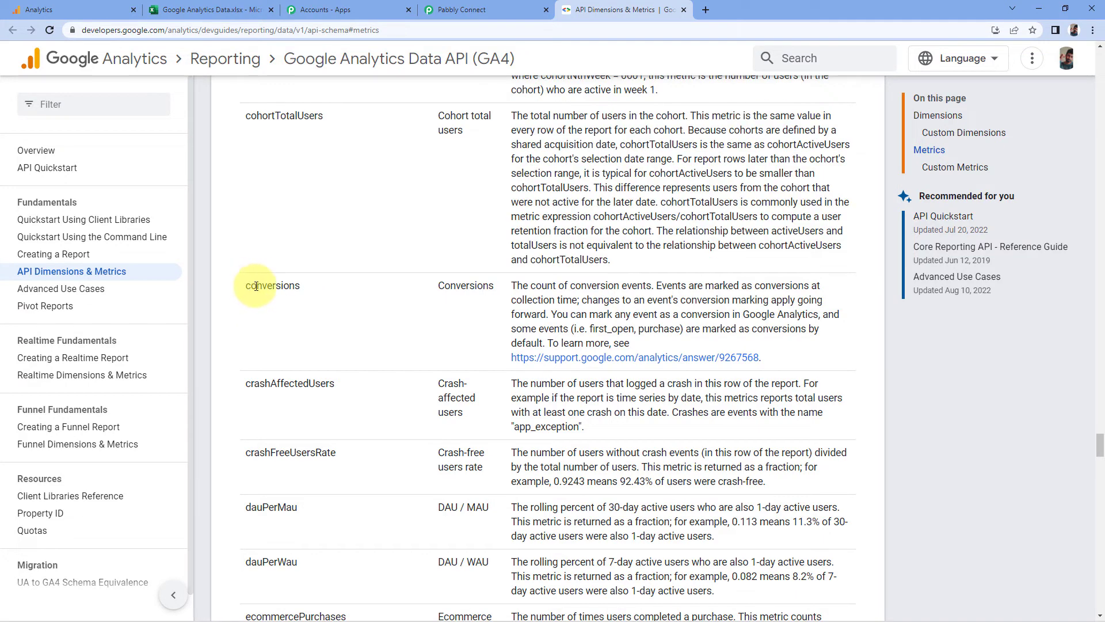
double_click(256, 286)
right_click(289, 284)
left_click(314, 295)
Append conversions followed by a comma after bounceRate in the report action's Metric Name
left_click(506, 9)
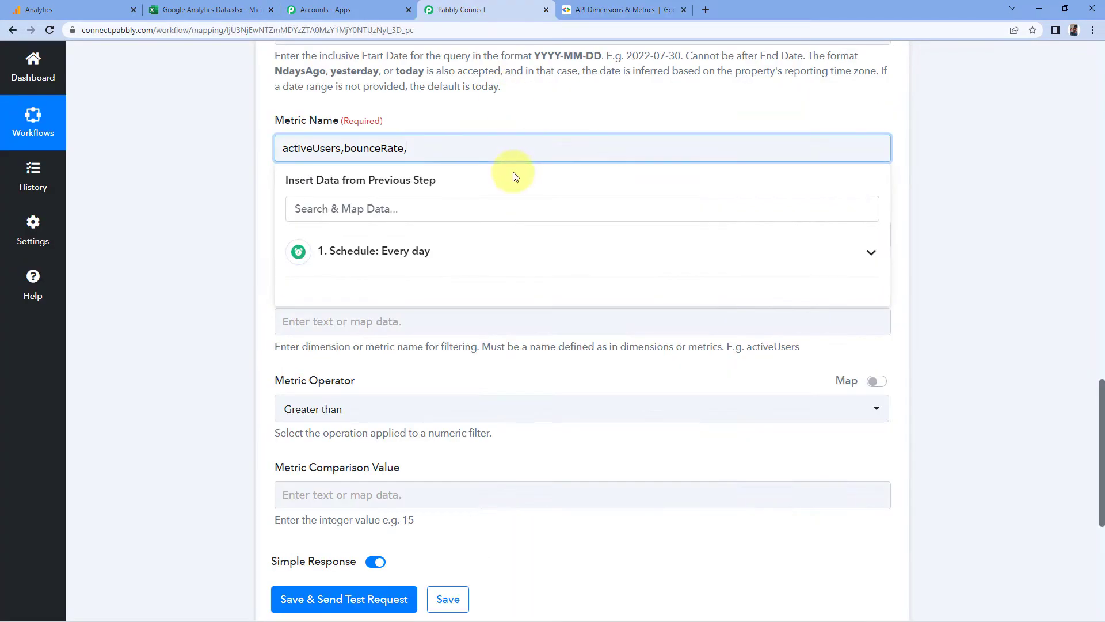
key("ctrl+v")
type(",")
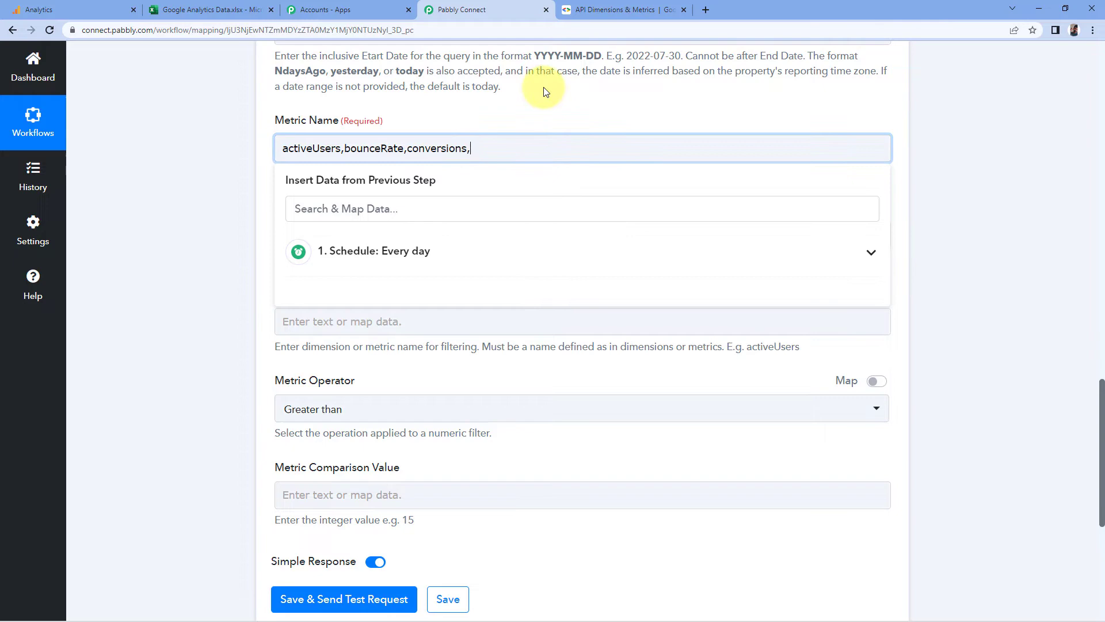
Copy the API name sessions of the Sessions metric from the API Metrics reference
left_click(606, 6)
left_click(461, 343)
scroll(472, 327, "down", 4)
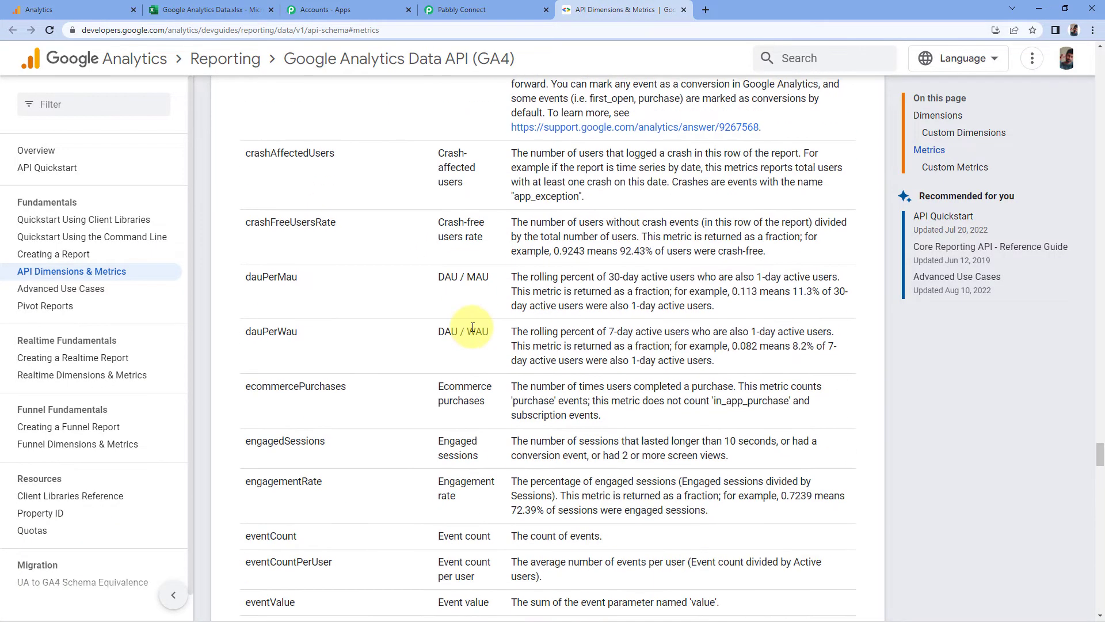
scroll(472, 327, "down", 7)
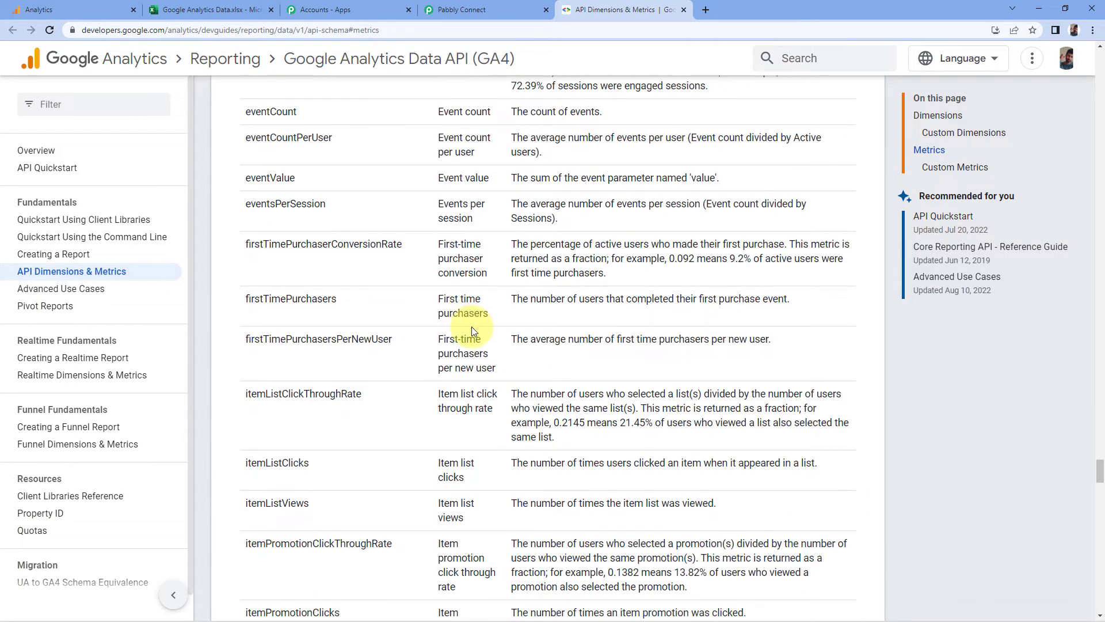
scroll(471, 327, "down", 3)
scroll(463, 272, "down", 3)
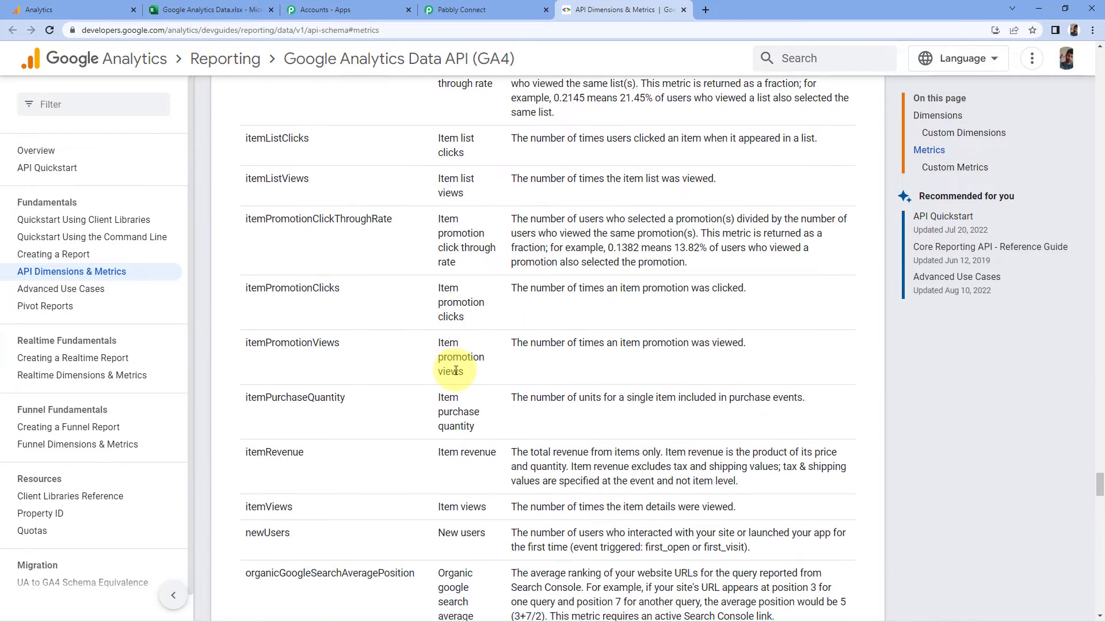
scroll(456, 371, "down", 3)
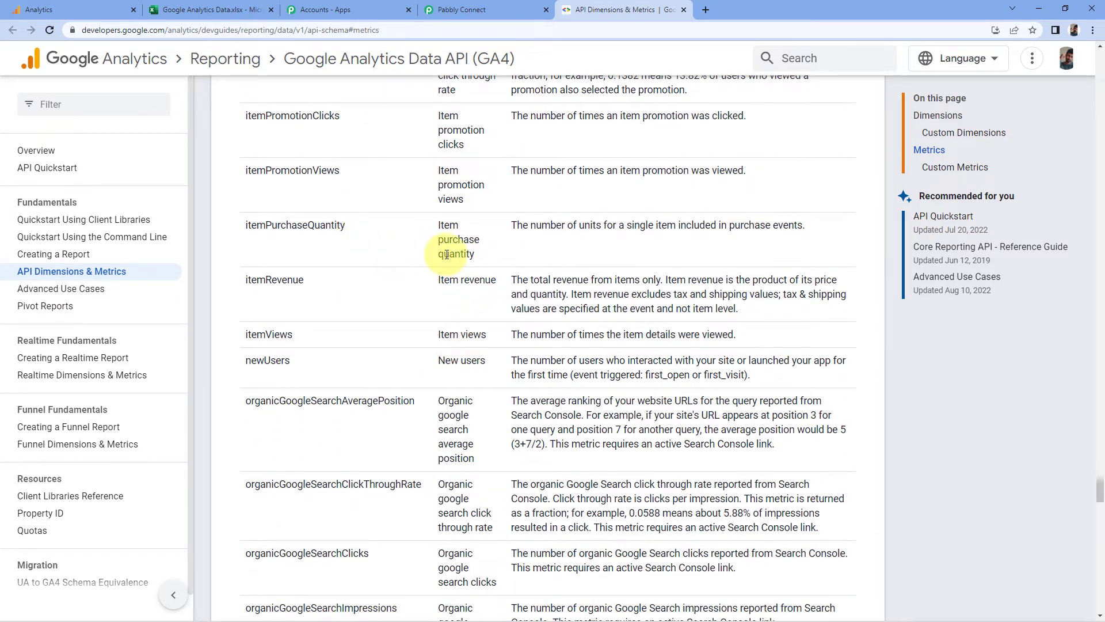
scroll(448, 256, "down", 7)
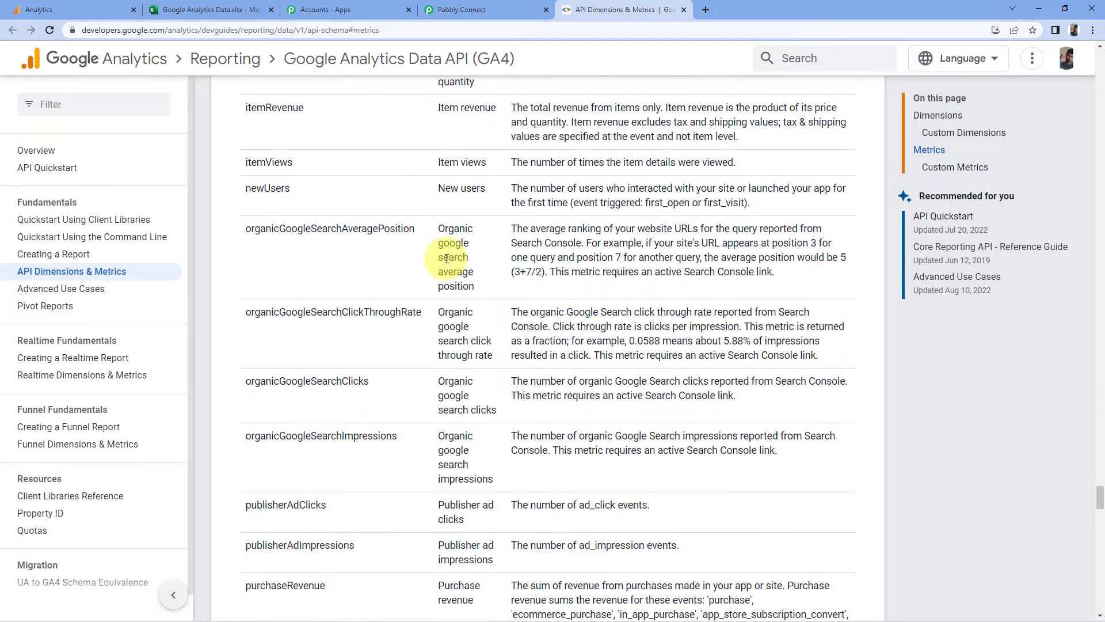
scroll(447, 259, "down", 6)
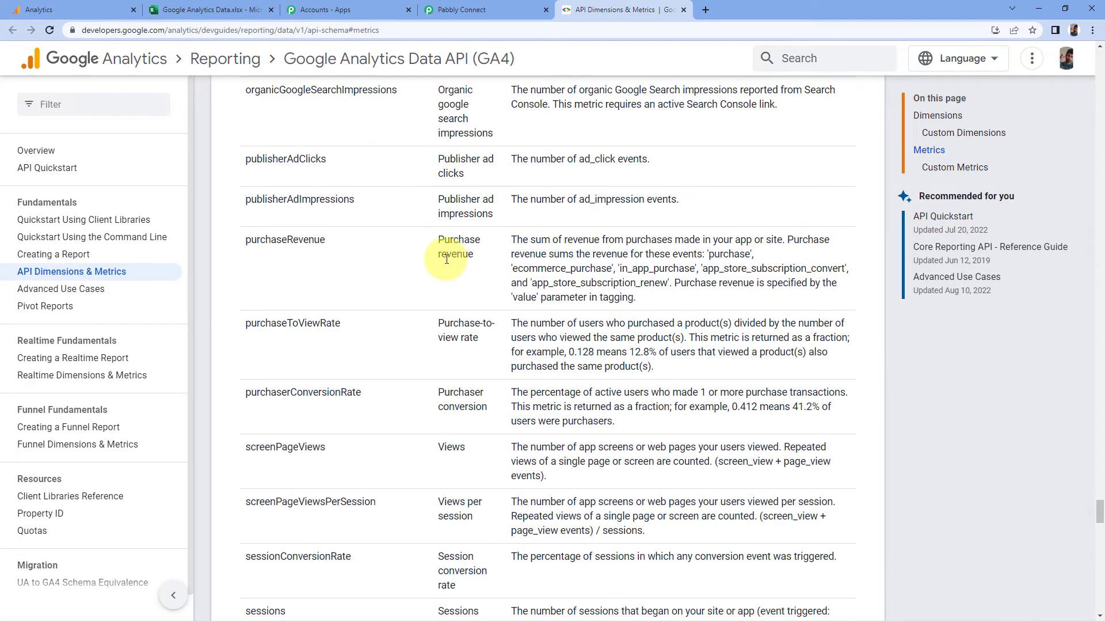
scroll(447, 263, "down", 1)
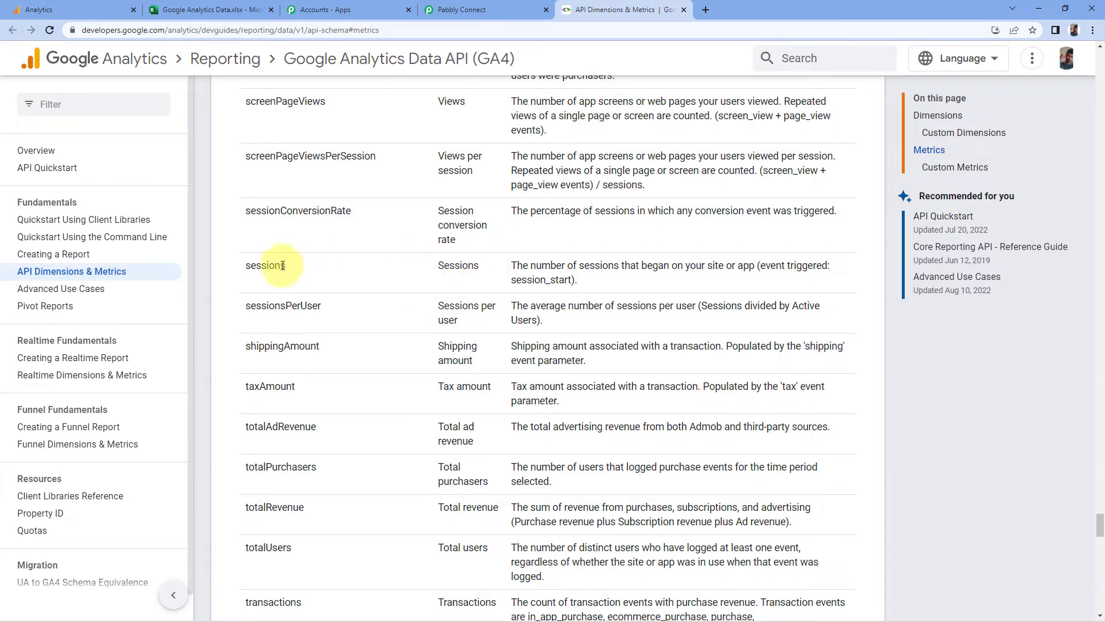
left_click_drag(285, 265, 247, 268)
right_click(252, 271)
left_click(275, 282)
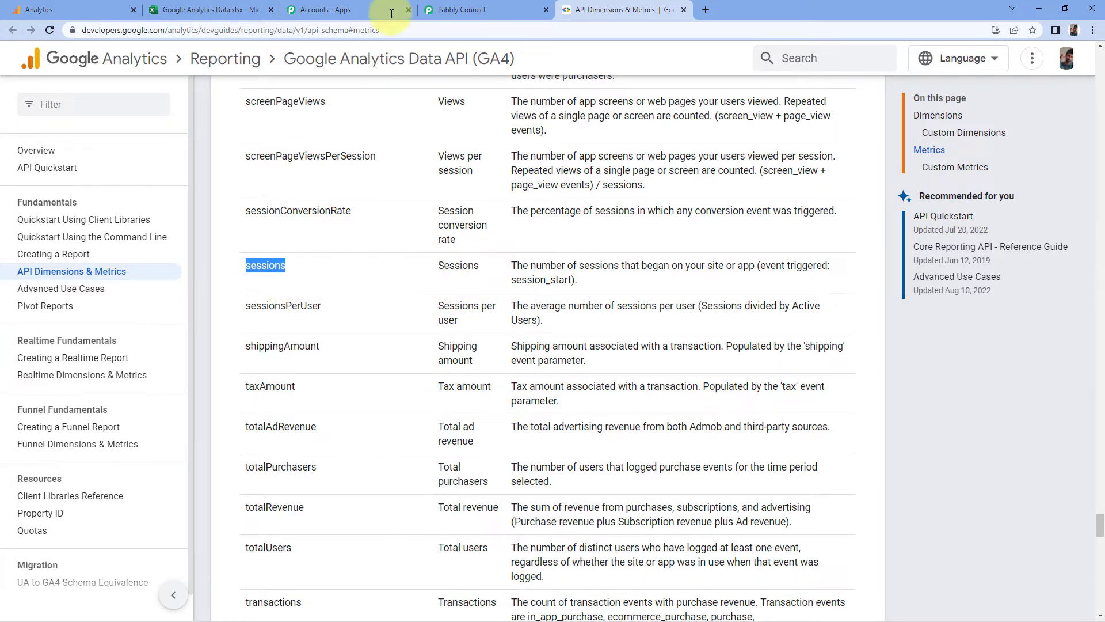
Append sessions as the last entry in the report action's Metric Name in the workflow
left_click(460, 10)
key("ctrl+v")
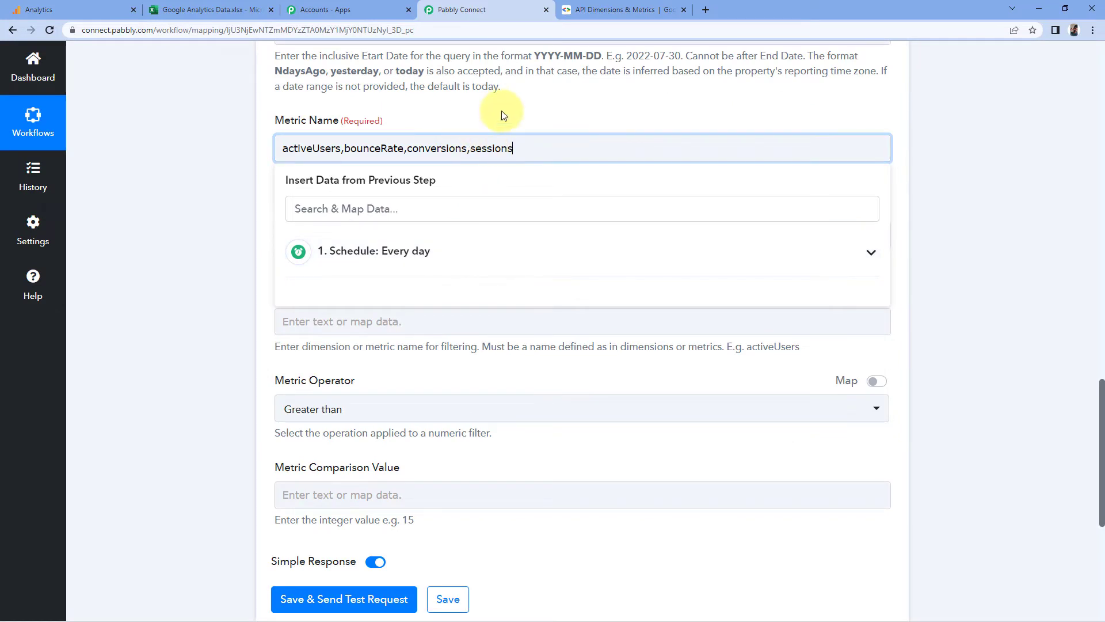
left_click(499, 111)
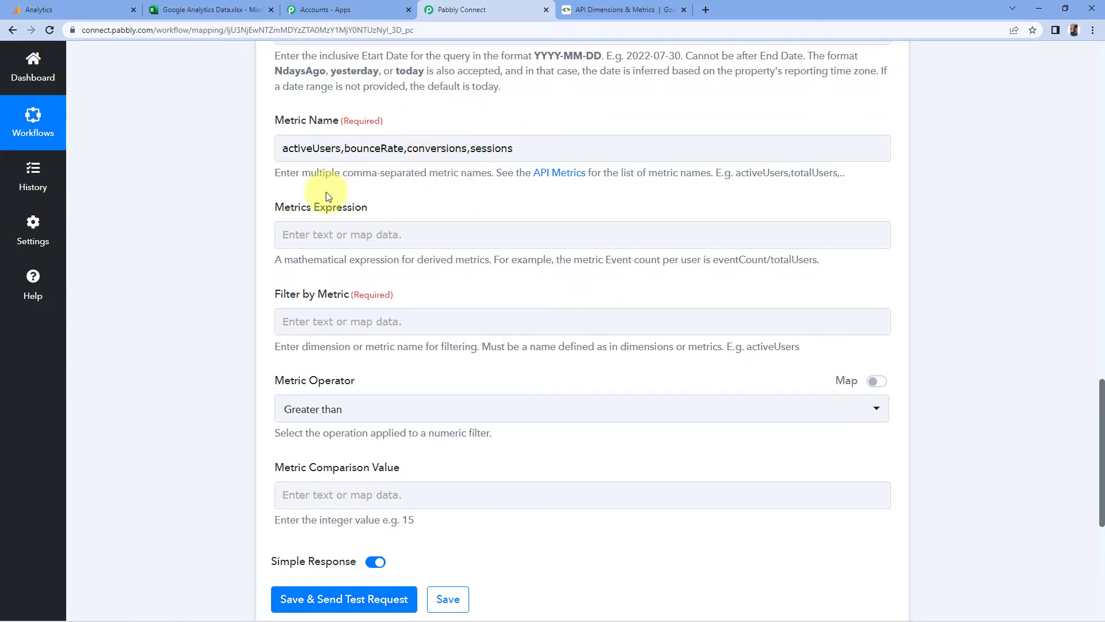
Set the report action's Filter by Metric to activeUsers, copied from the field's example text
scroll(295, 167, "down", 1)
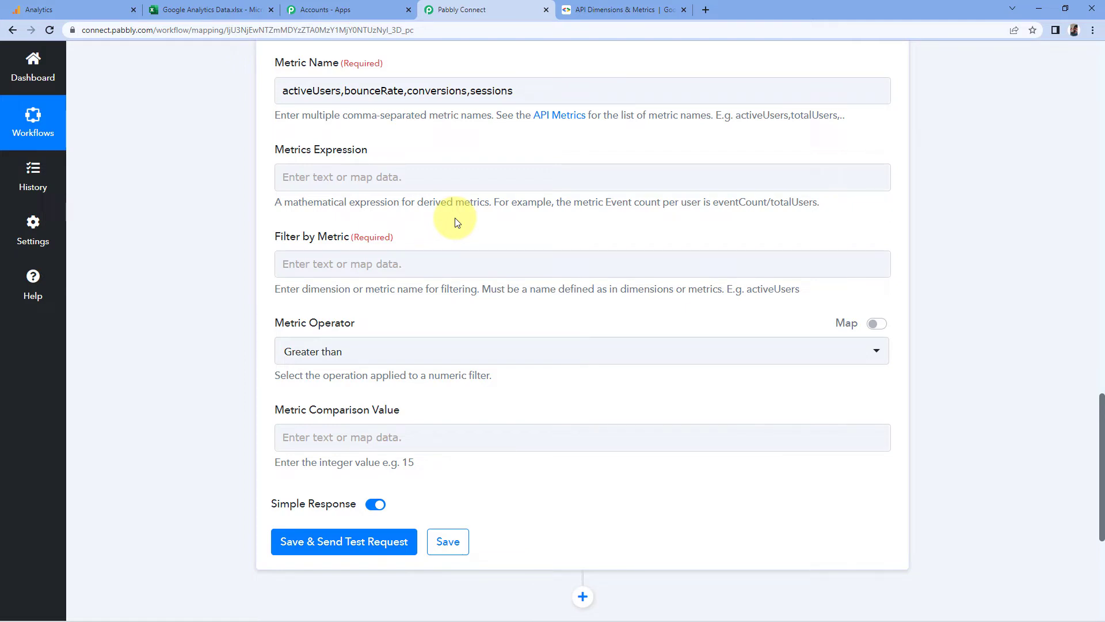
scroll(455, 218, "down", 2)
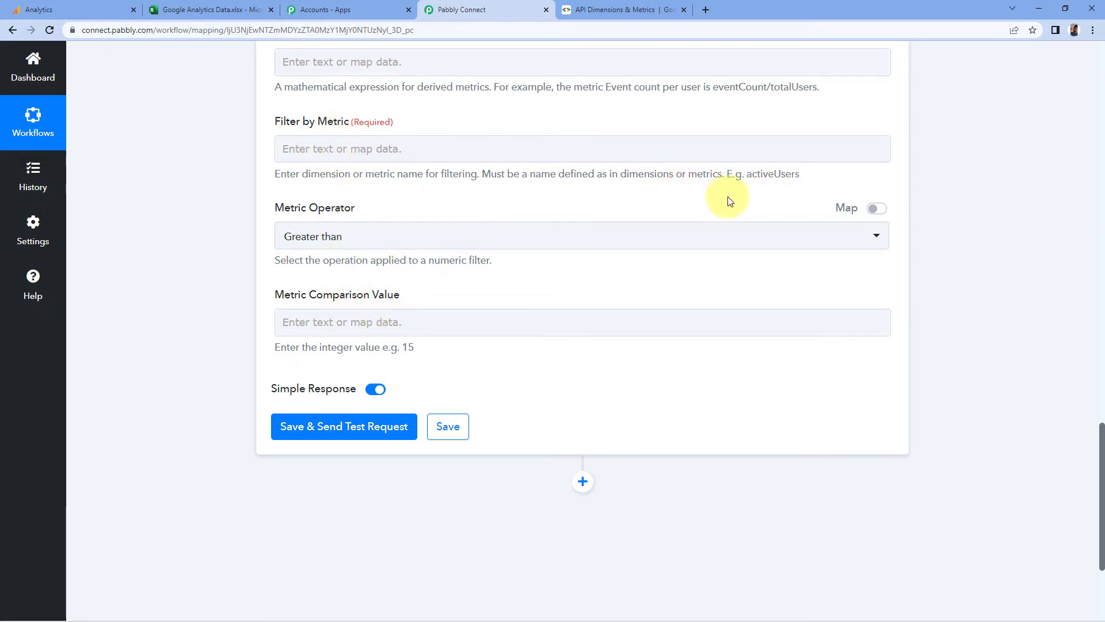
left_click_drag(799, 178, 745, 176)
right_click(754, 180)
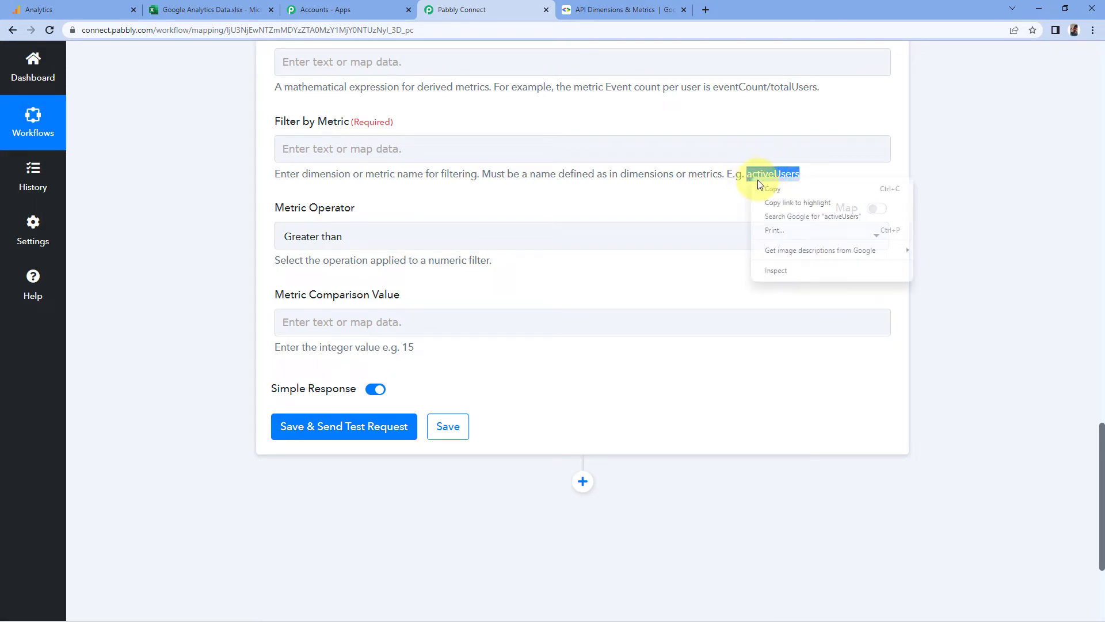
left_click(778, 194)
left_click(362, 151)
key("ctrl+v")
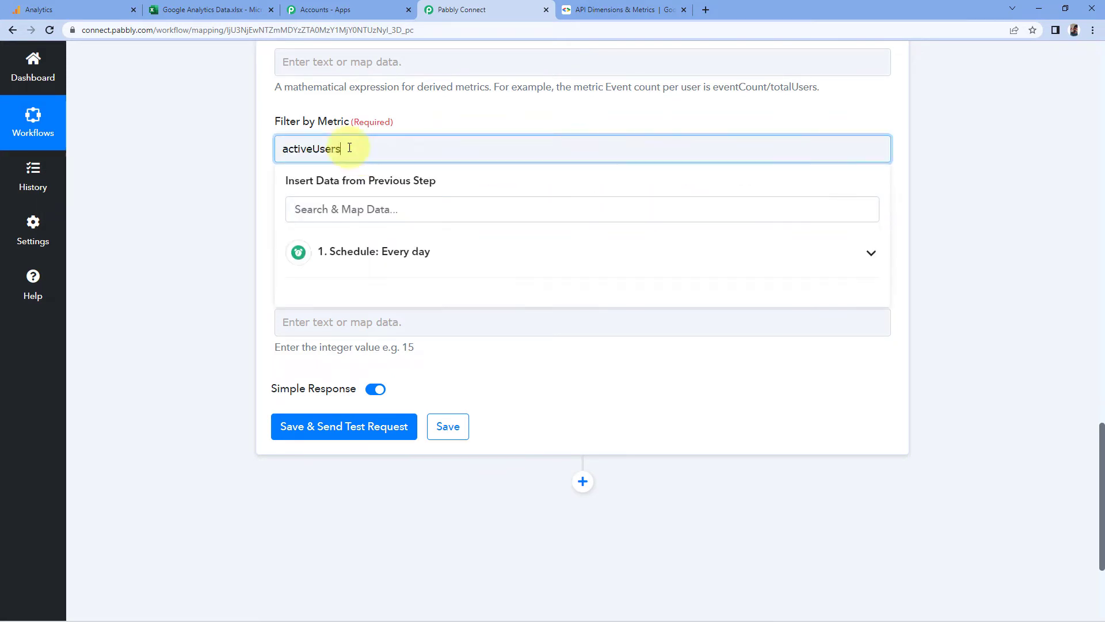
left_click(418, 113)
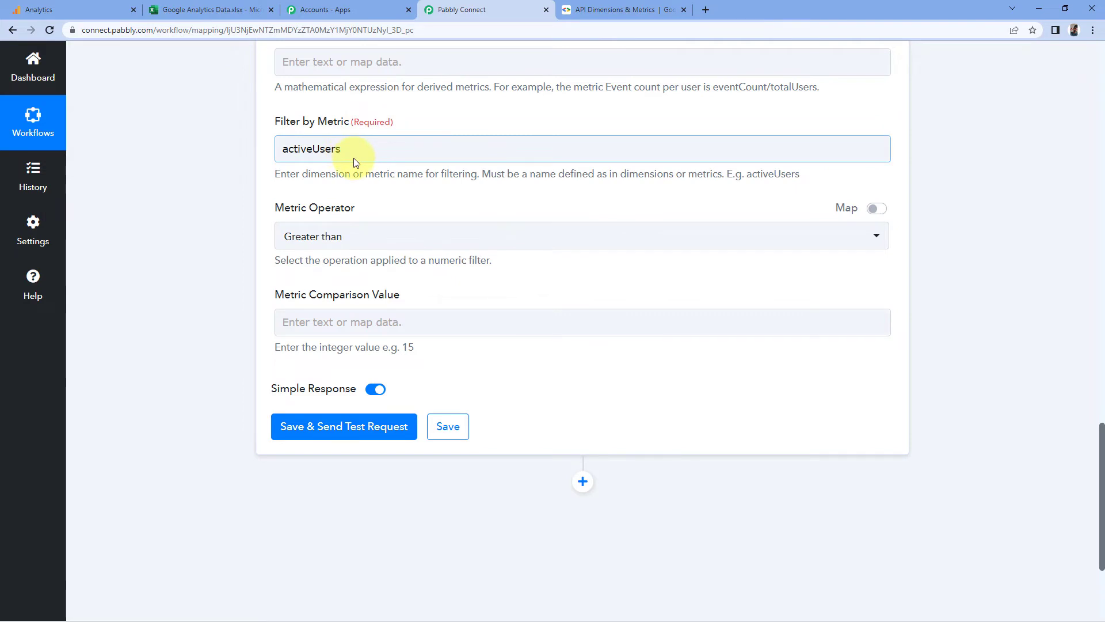
Choose Greater than as the Metric Operator and set the Metric Comparison Value to 10
left_click(376, 243)
left_click(320, 307)
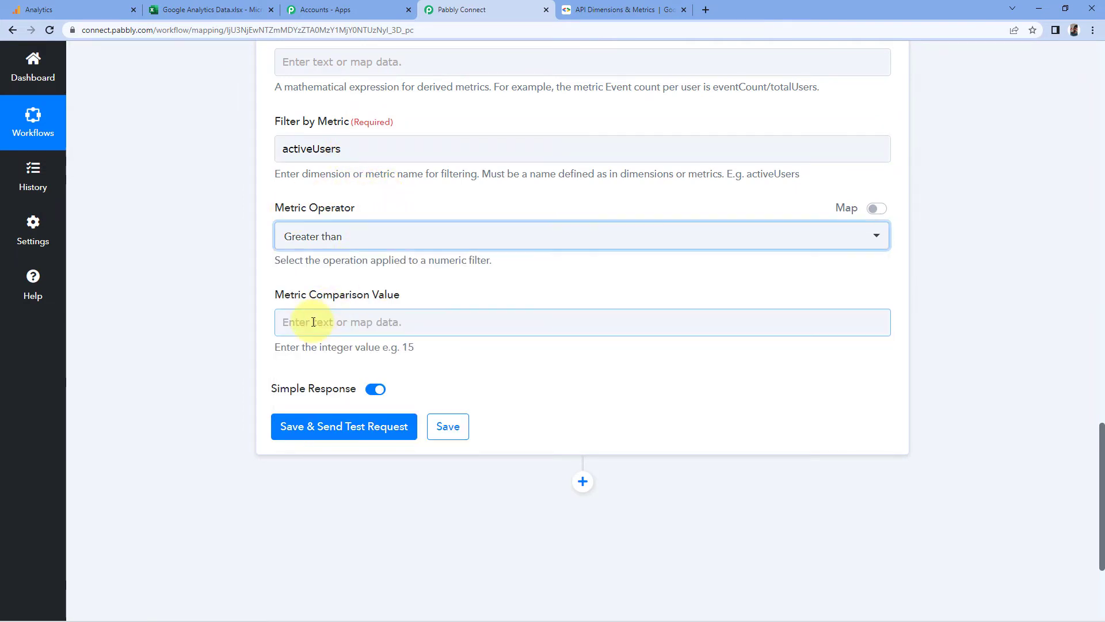
left_click(313, 324)
type("1")
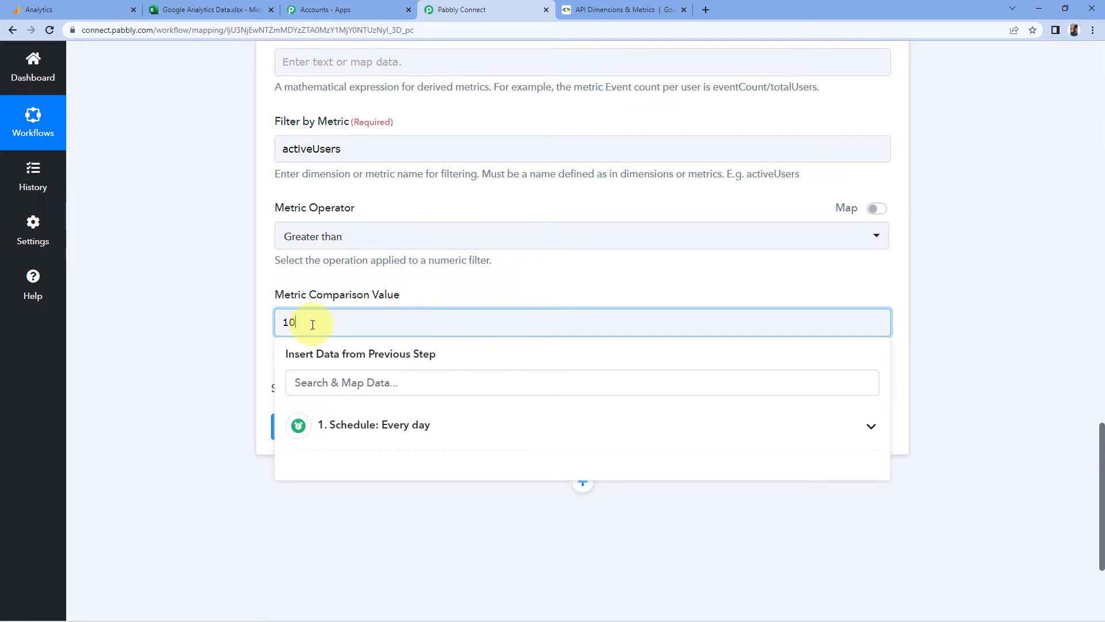
type("0")
left_click(265, 296)
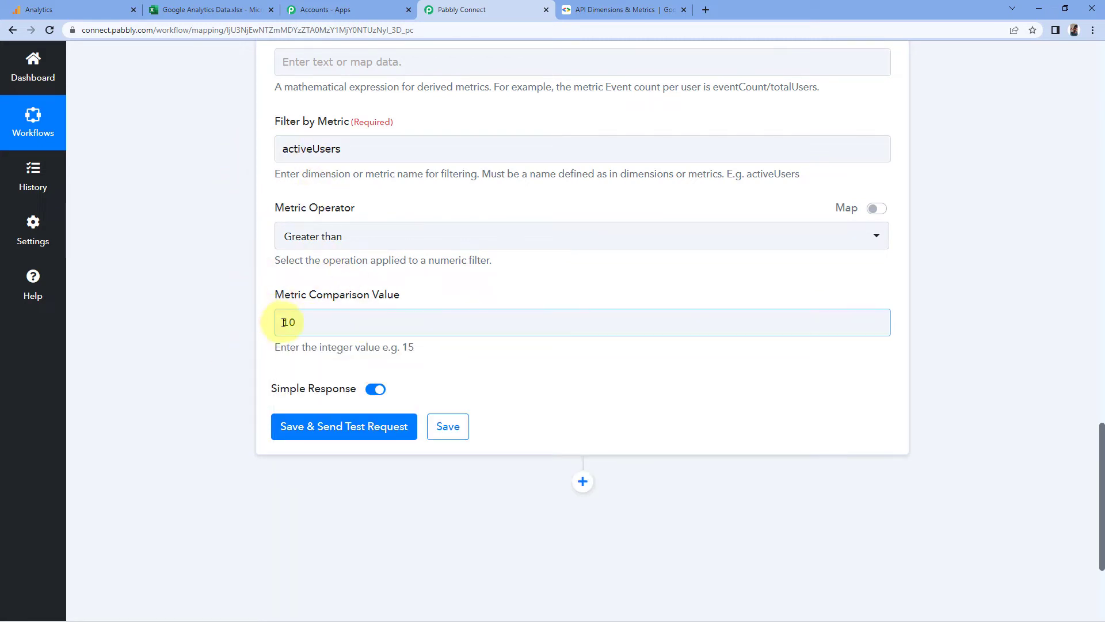
left_click(312, 141)
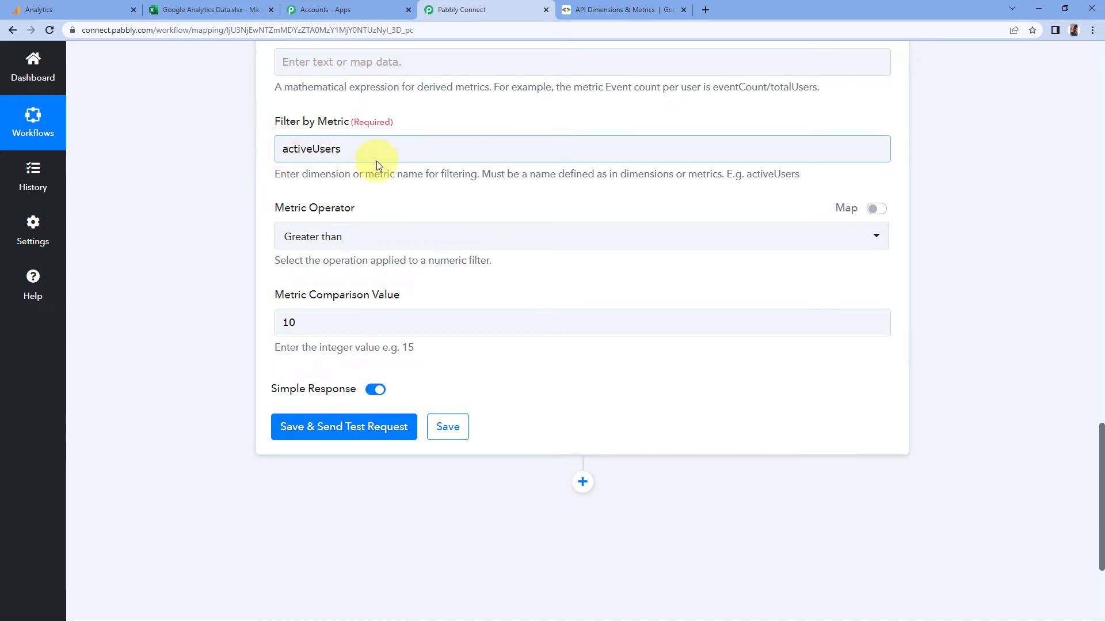
left_click(278, 329)
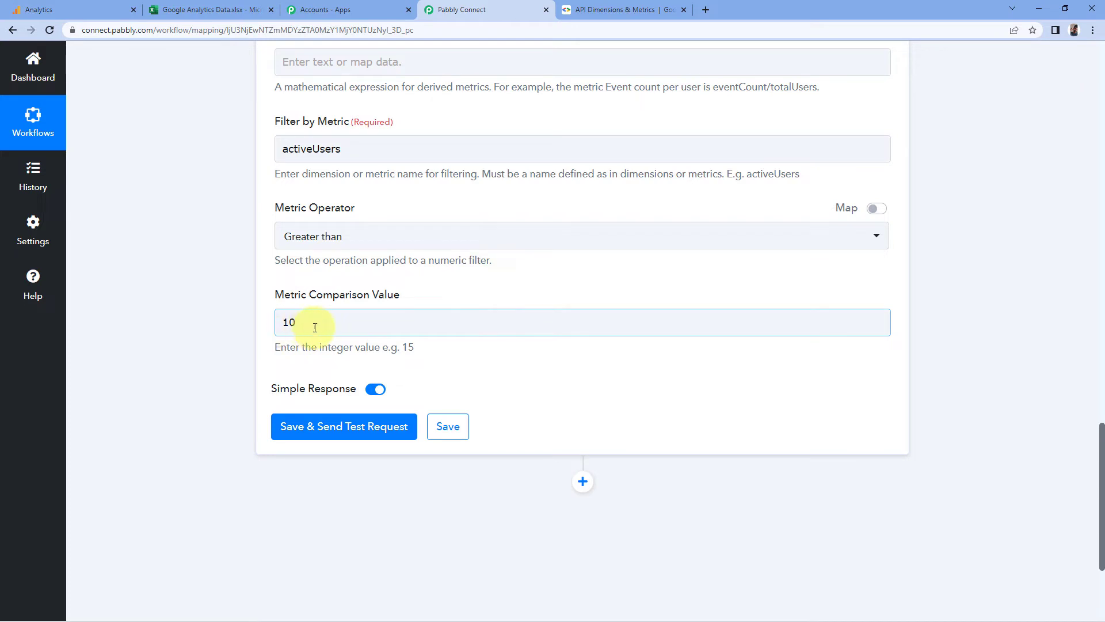
left_click(384, 267)
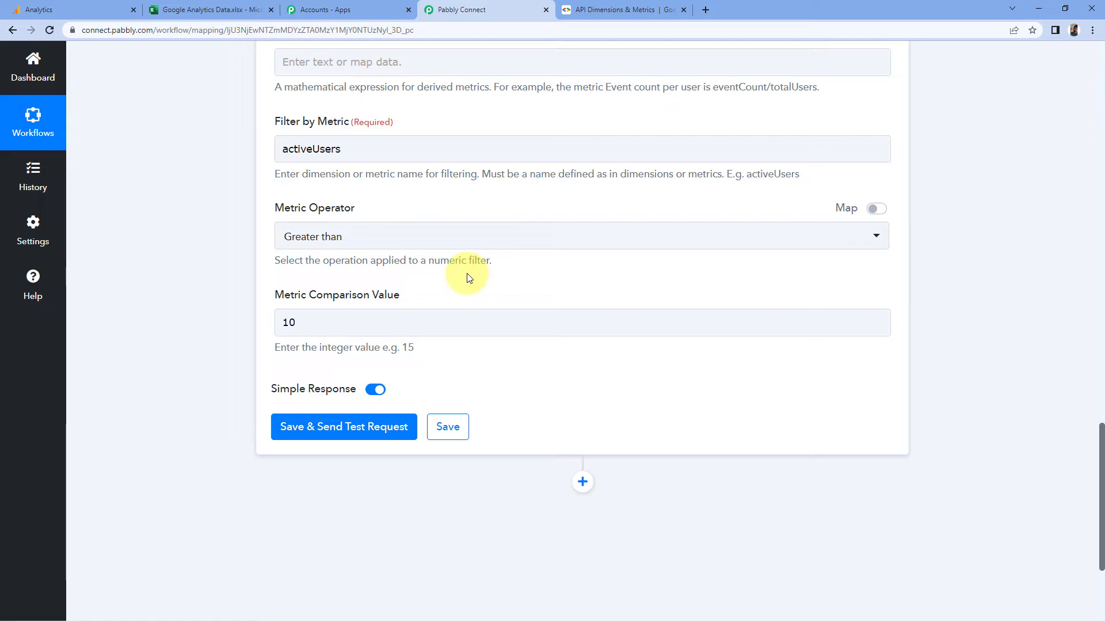
Change the Metric Operator to Less than and the Metric Comparison Value to 100
left_click(372, 242)
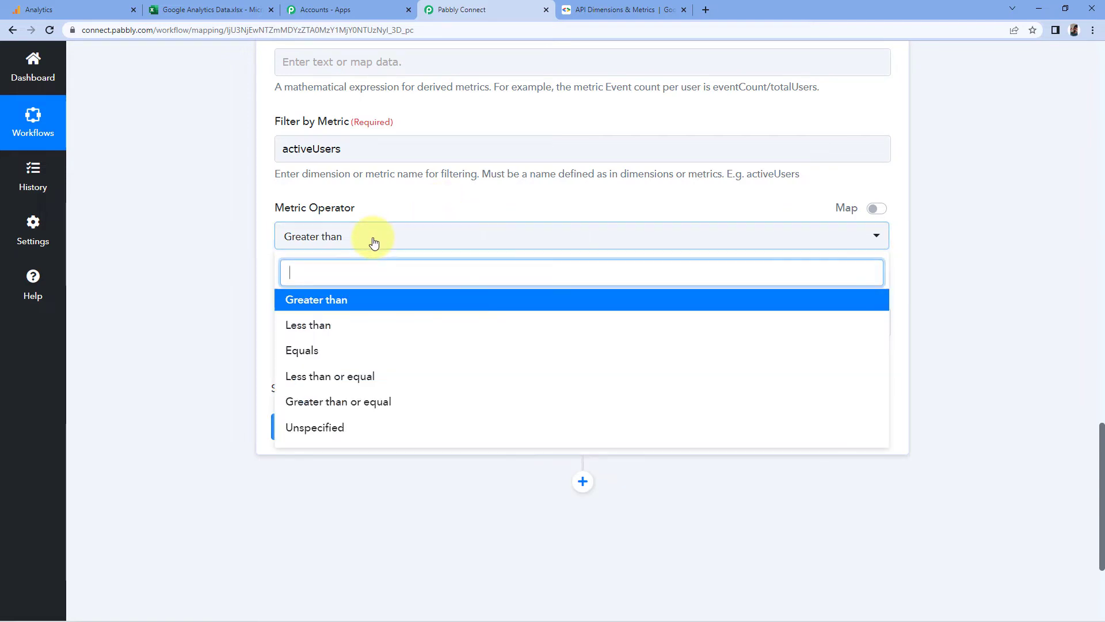
left_click(318, 326)
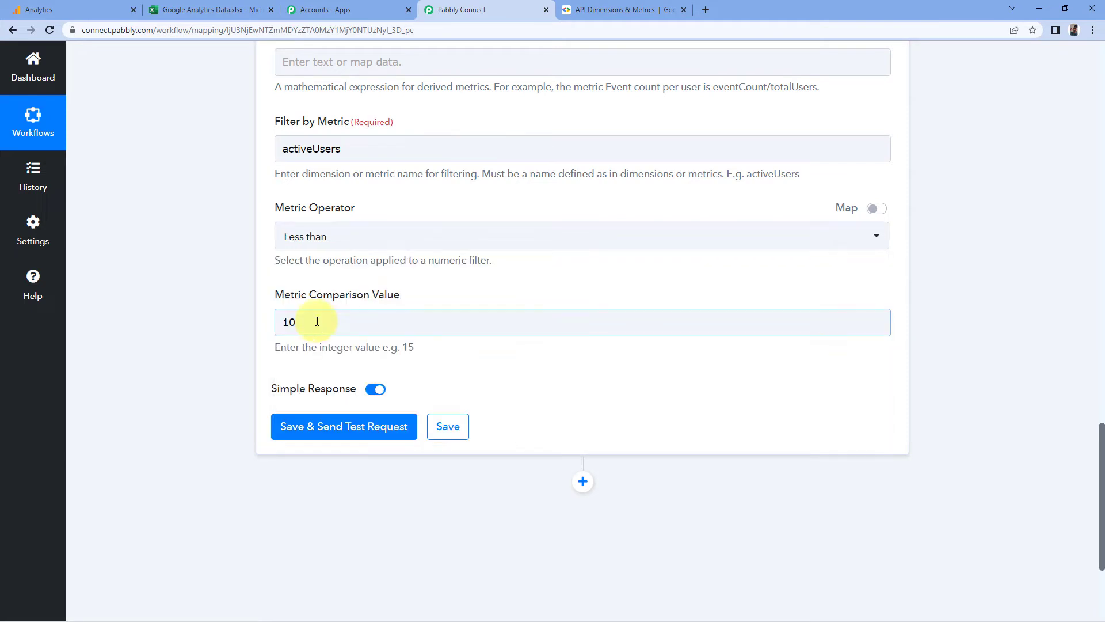
left_click(351, 329)
type("0")
left_click(420, 279)
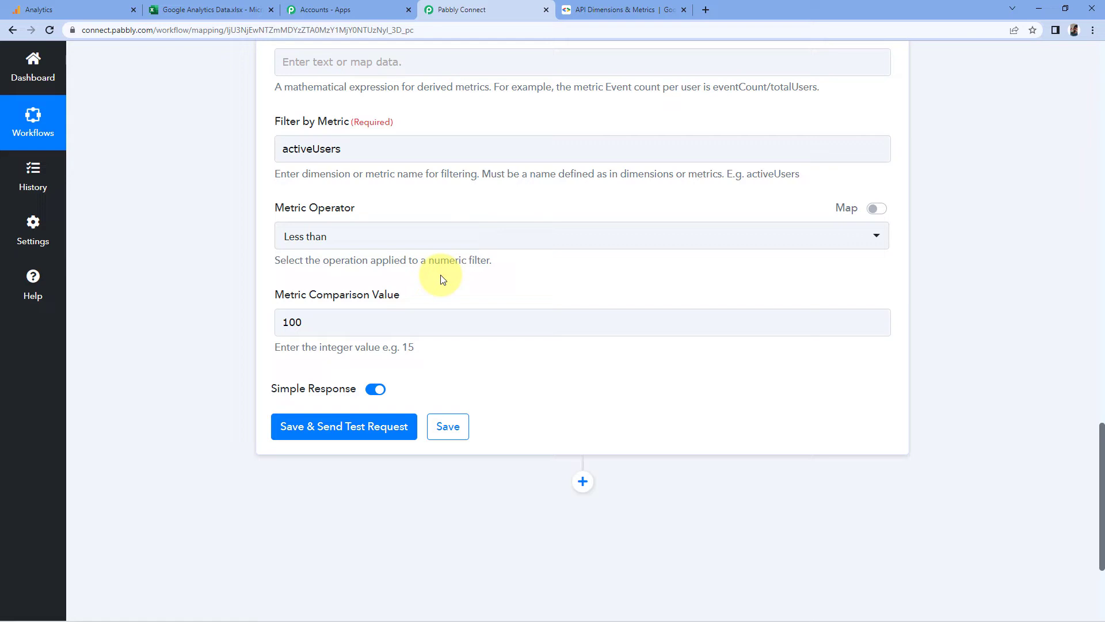
Restore the activeUsers filter to the Greater than operator with a comparison value of 10
left_click(307, 322)
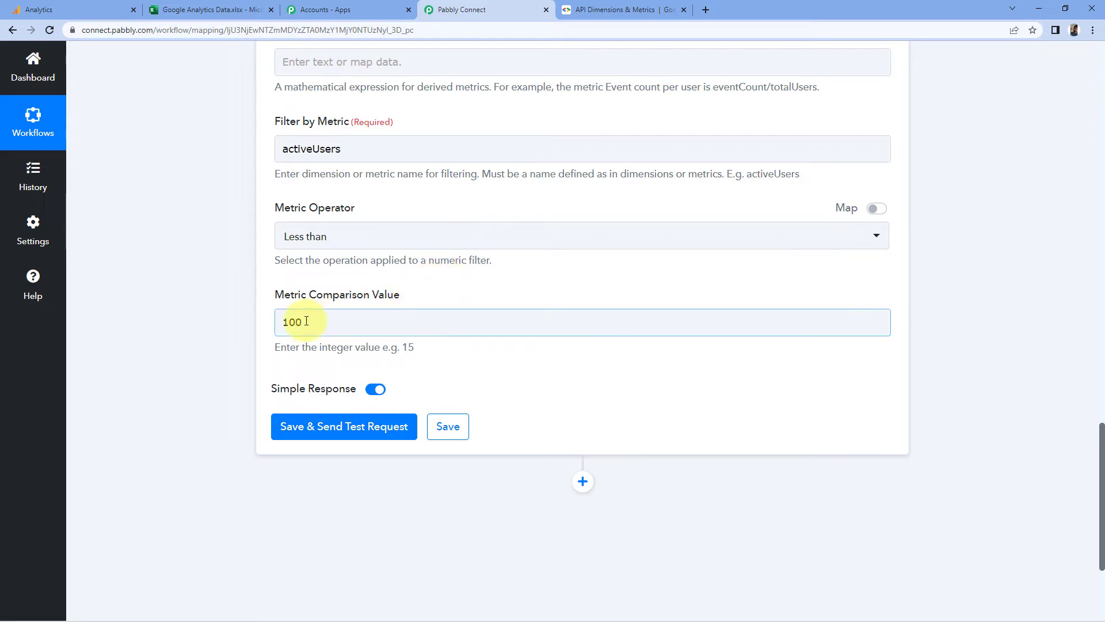
left_click(316, 323)
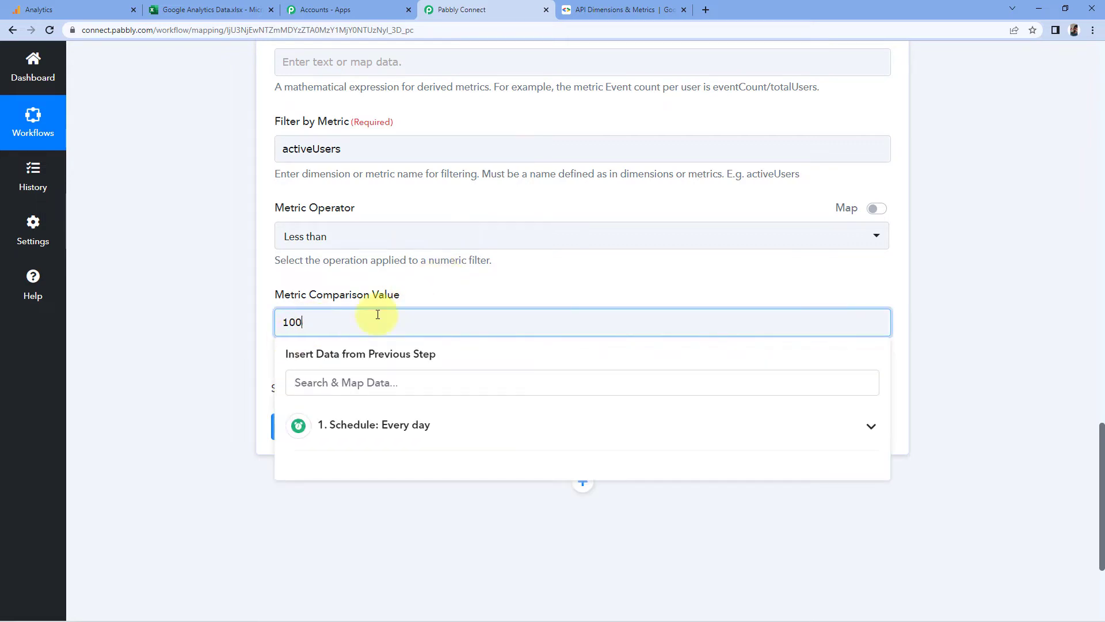
left_click(371, 280)
left_click(296, 237)
left_click(316, 299)
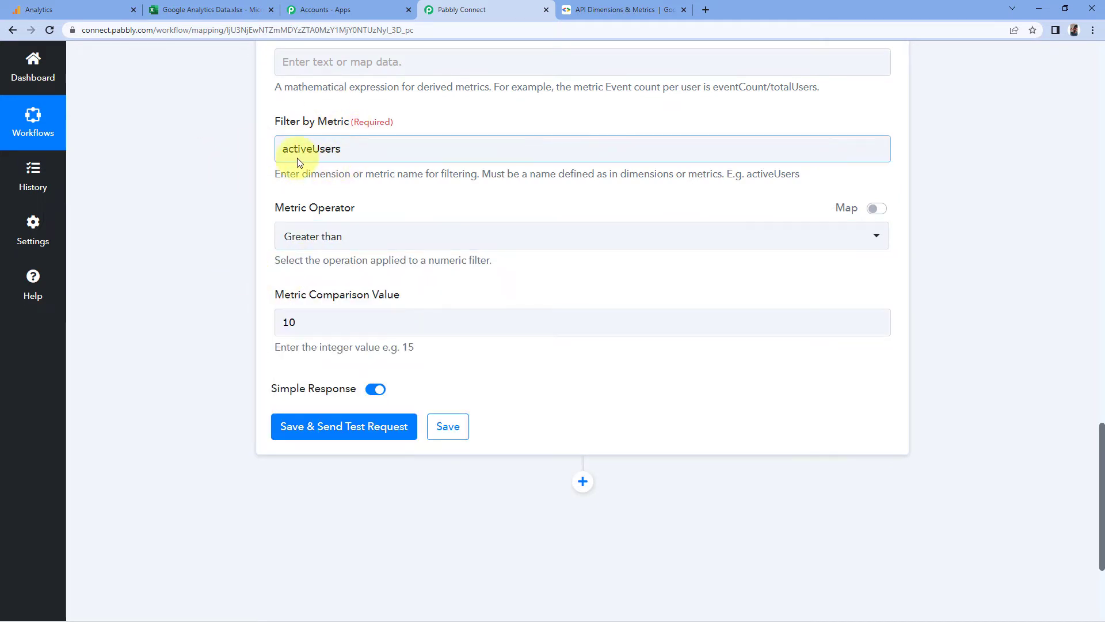
Review the report action's metric and filter settings, then save it and send a test request
scroll(228, 274, "up", 4)
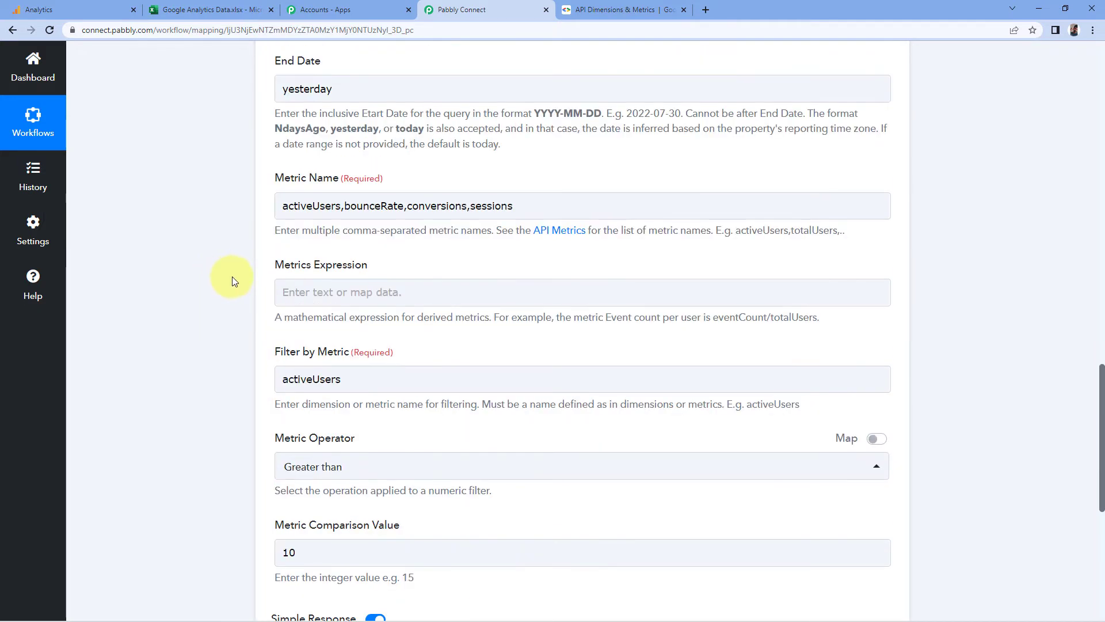
scroll(229, 271, "down", 5)
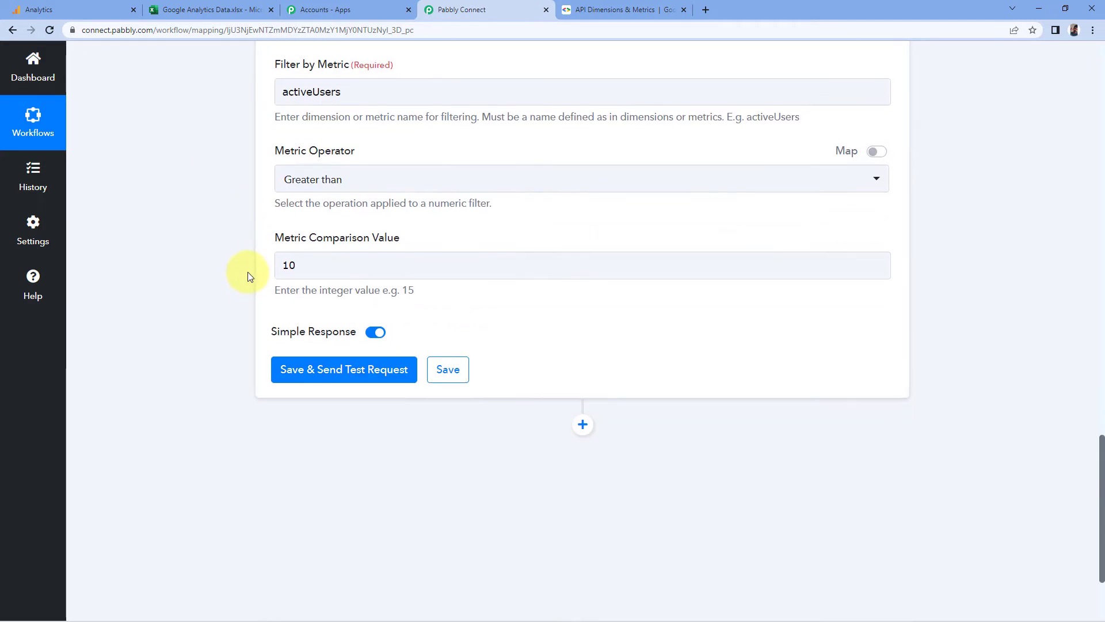
left_click(337, 371)
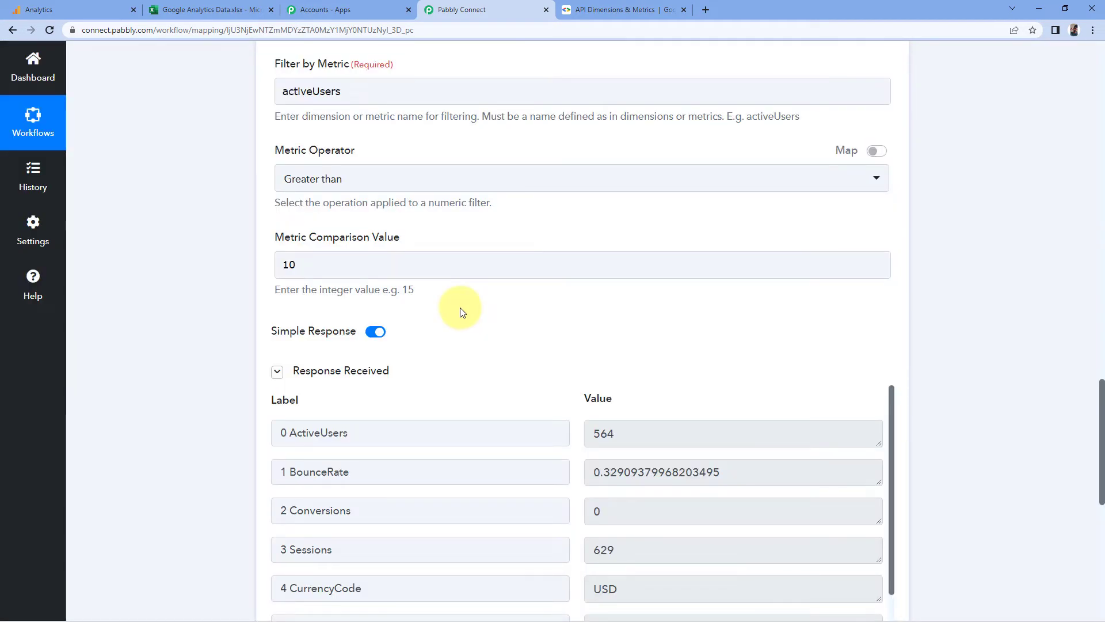
Examine the active users, bounce rate, conversions, sessions and remaining fields in the report's test response
scroll(466, 320, "down", 4)
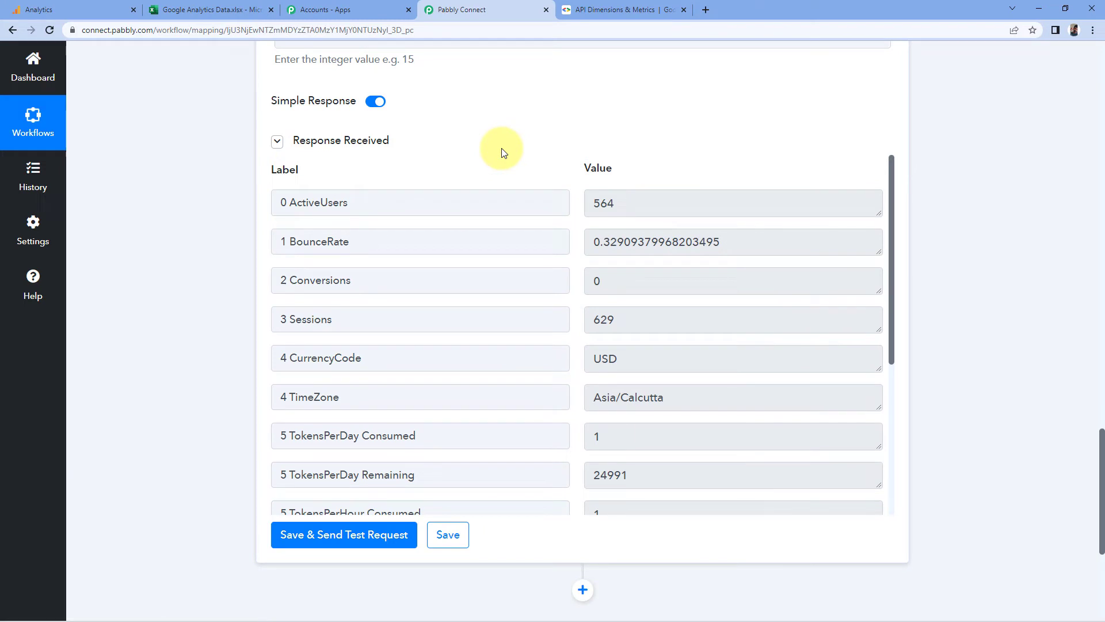
left_click(372, 209)
left_click(663, 209)
left_click(598, 242)
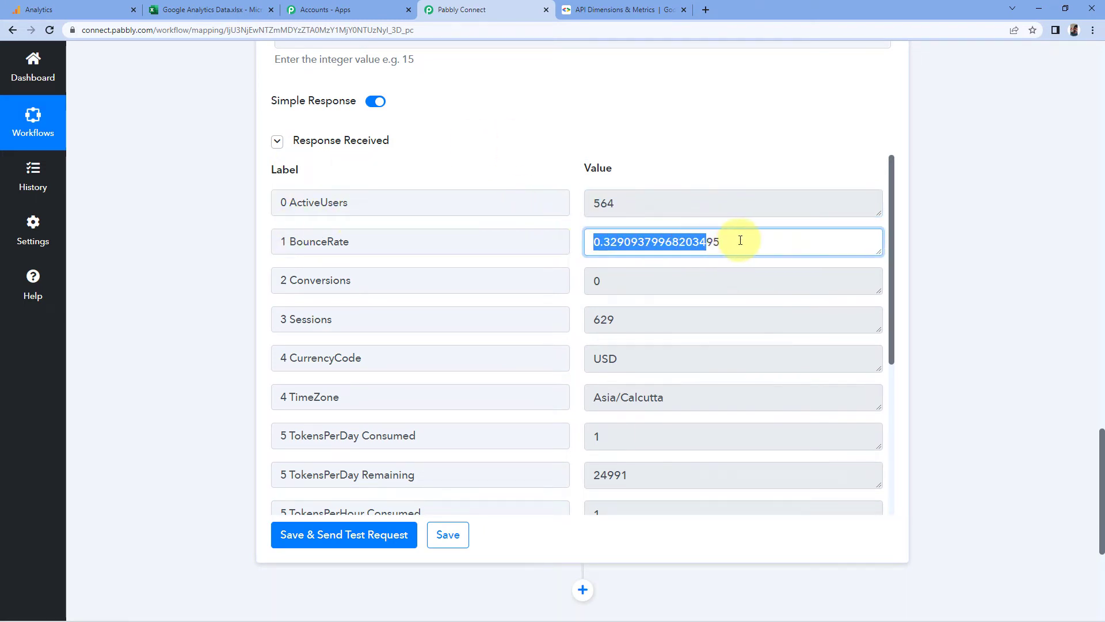
left_click(637, 282)
left_click(639, 327)
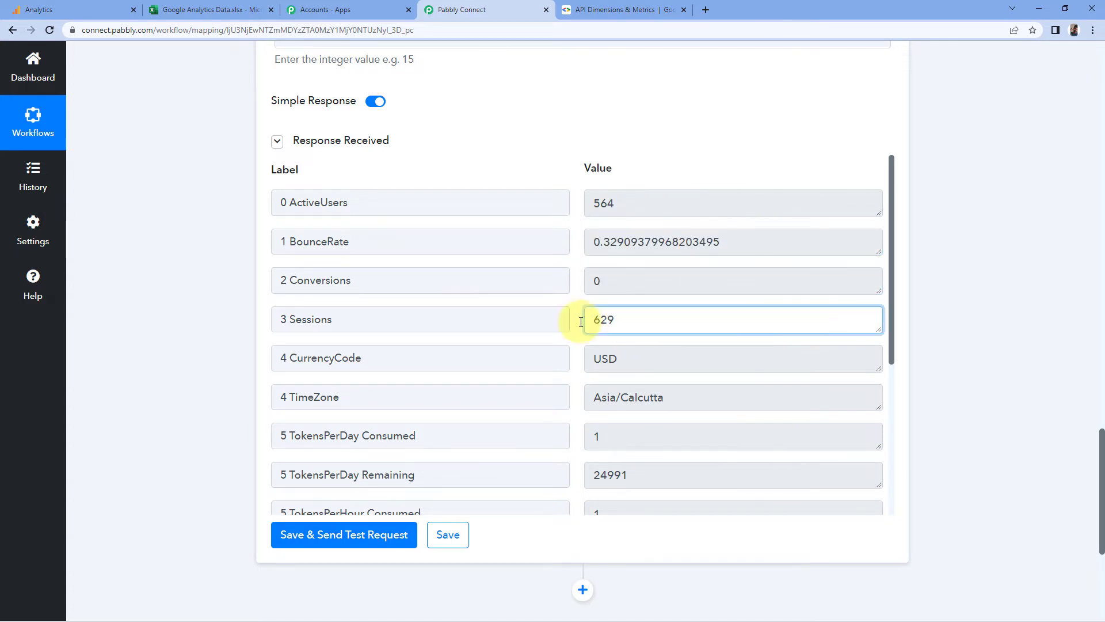
left_click(207, 280)
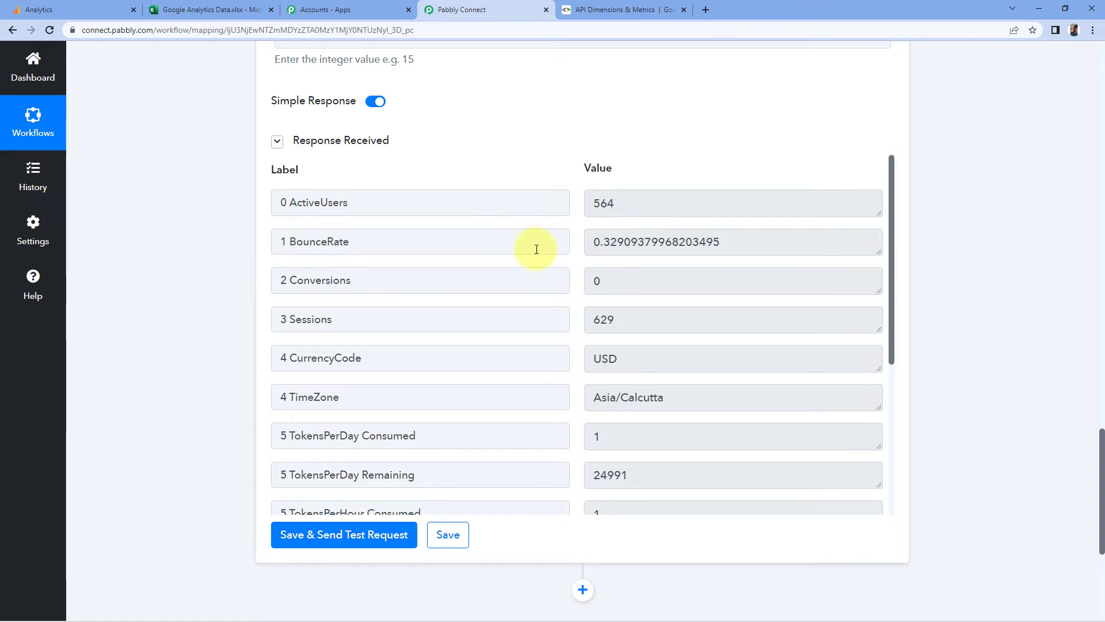
scroll(596, 261, "down", 1)
scroll(596, 261, "down", 4)
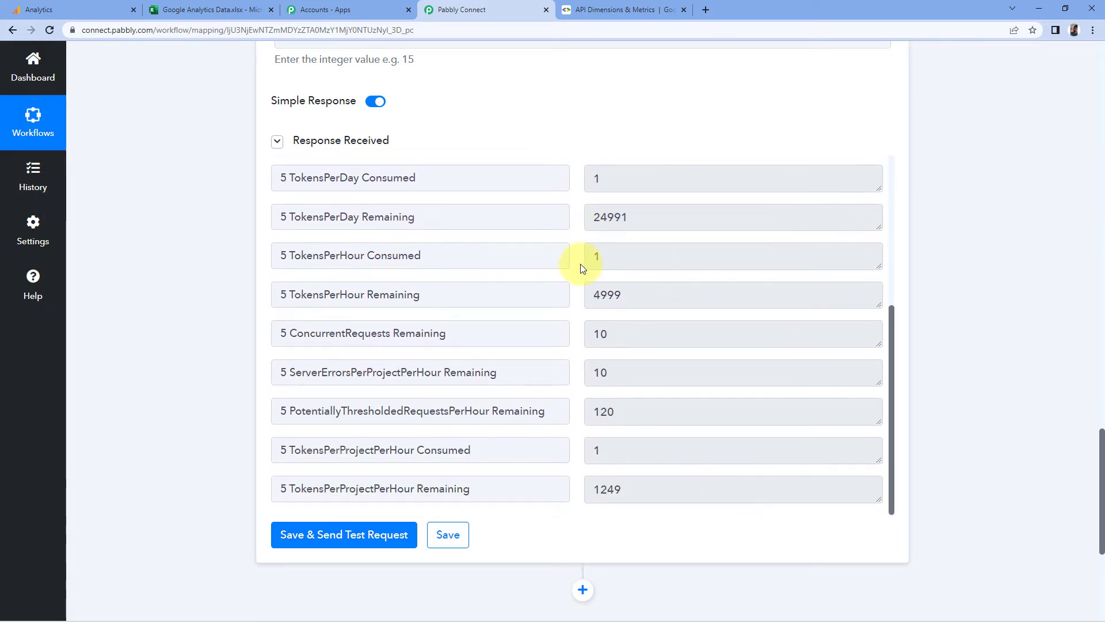
scroll(583, 265, "up", 4)
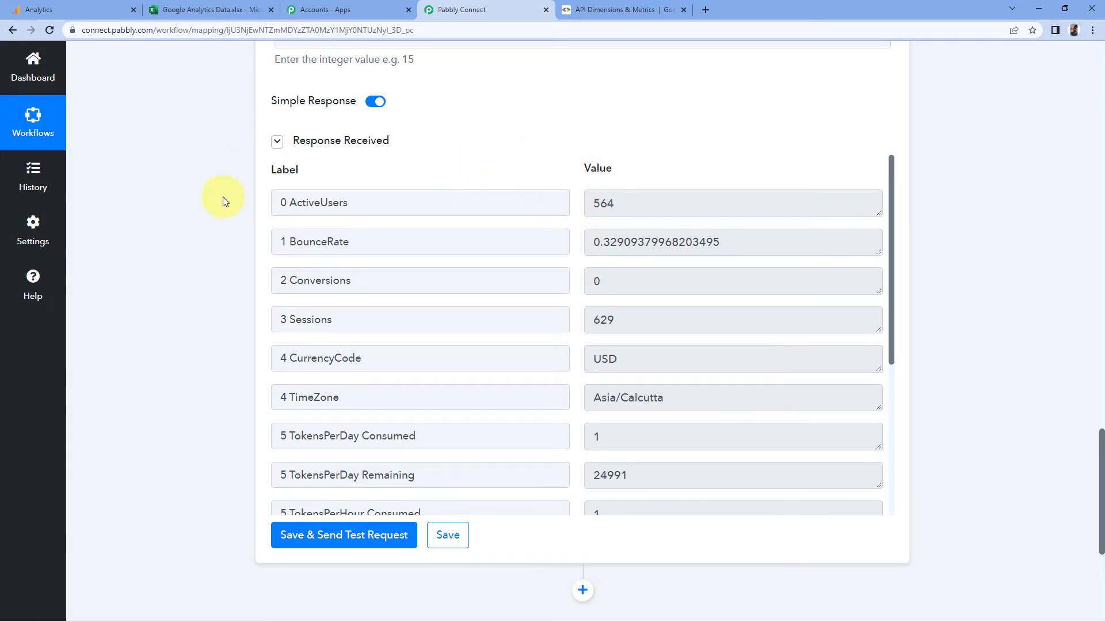
Switch to the Google Analytics Data workbook in Excel and compare its date and metric columns with the report fields
left_click(210, 9)
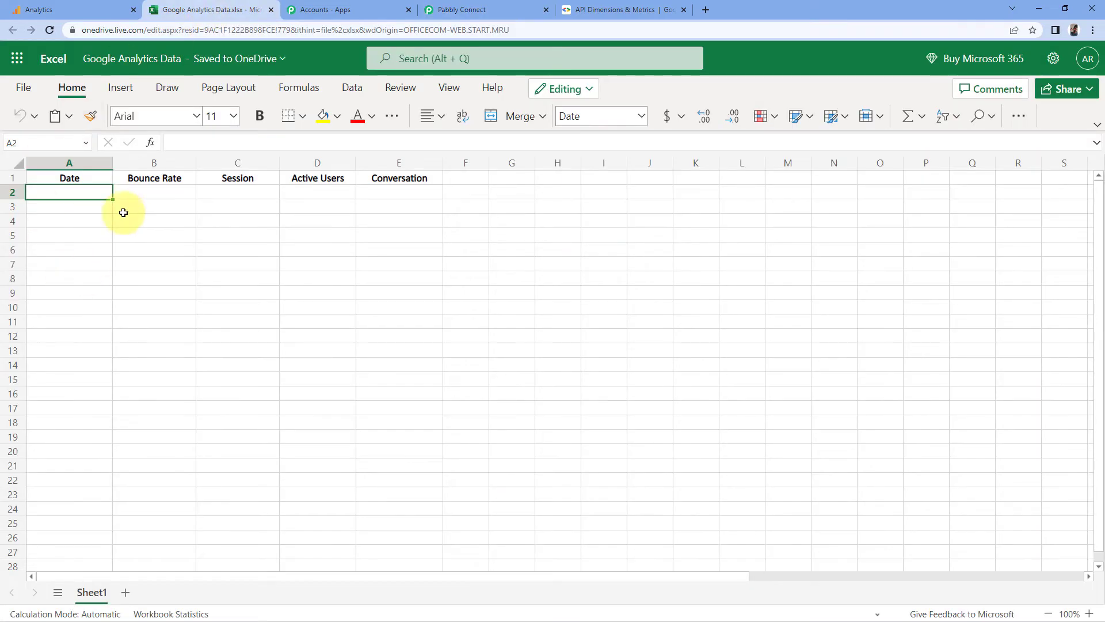
left_click_drag(149, 191, 365, 188)
left_click(148, 192)
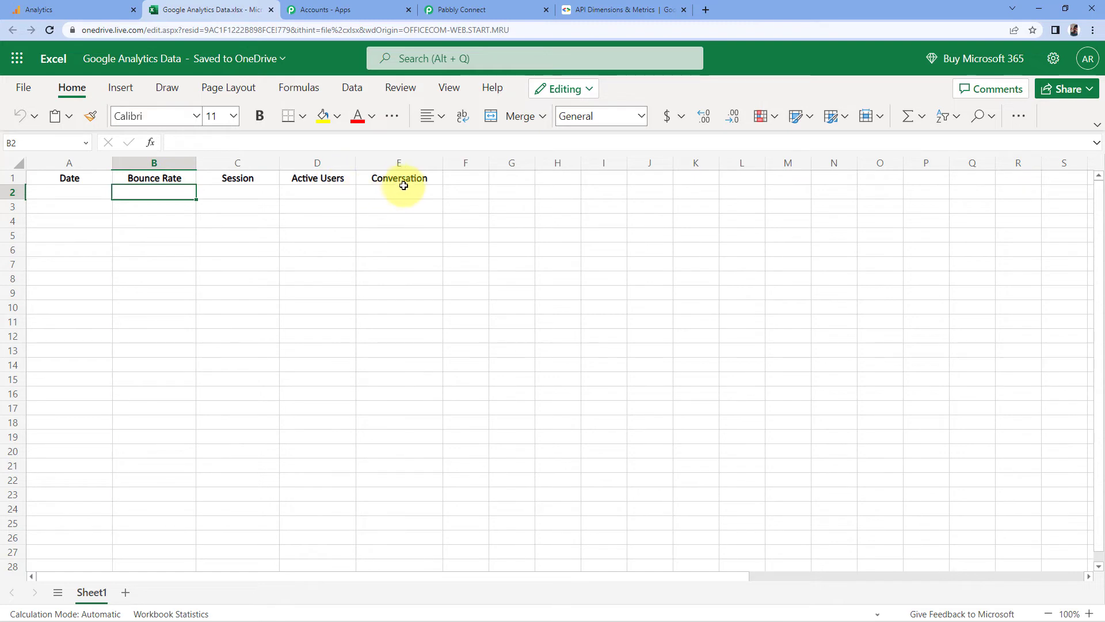
mouse_move(408, 191)
left_mouse_down()
mouse_move(180, 200)
mouse_move(394, 185)
left_mouse_up()
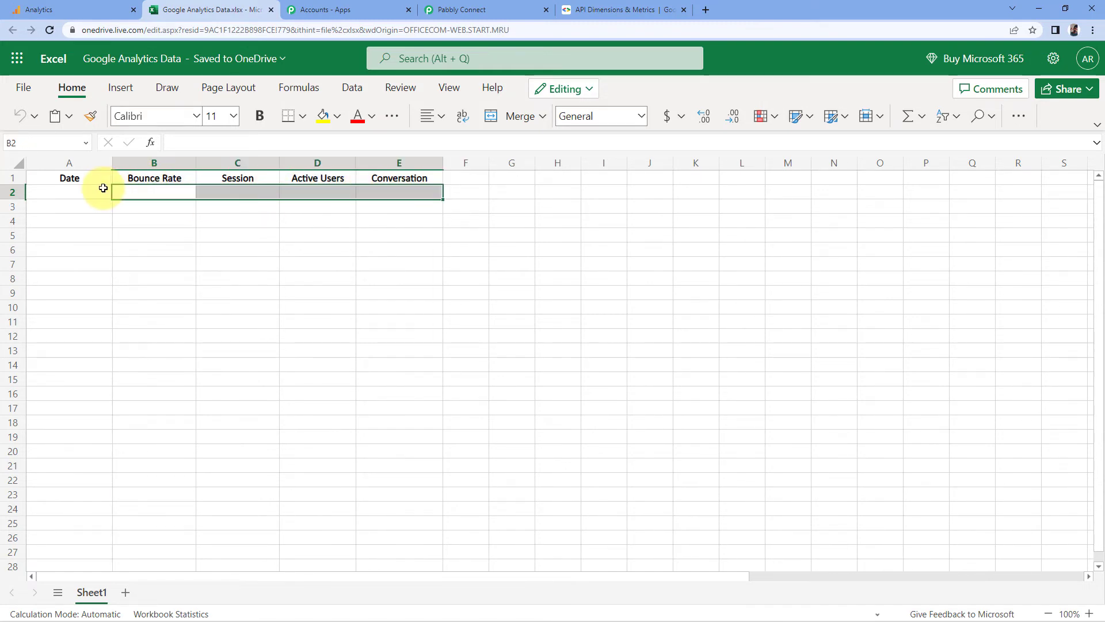
left_click(83, 191)
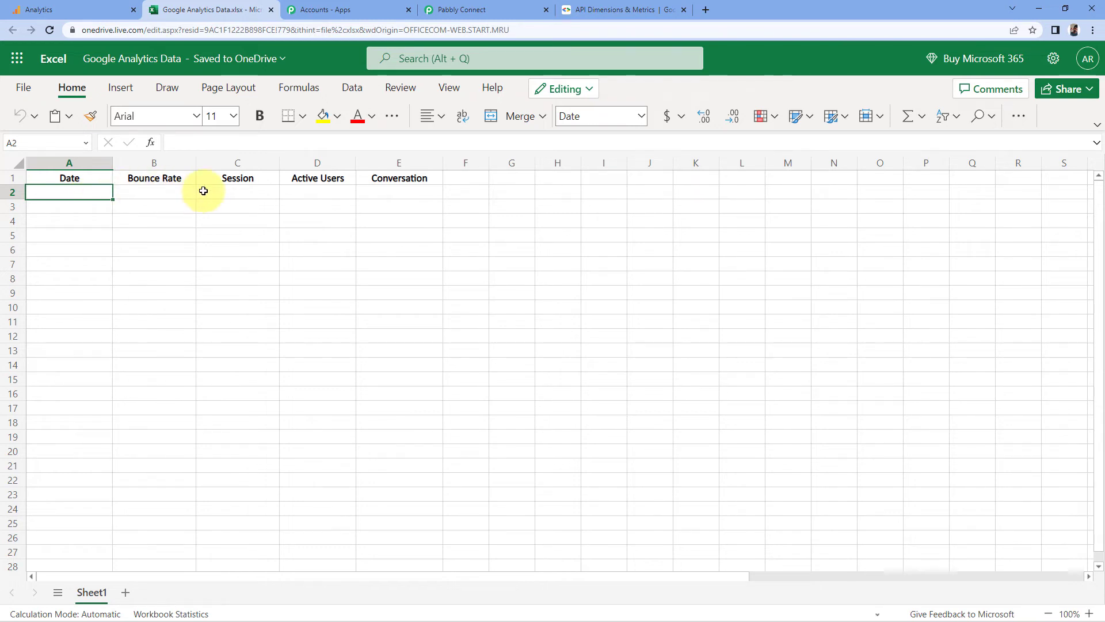
Return to Pabbly Connect and add a Date/Time Formatter by Pabbly action after the Google Analytics report
left_click(481, 10)
scroll(709, 279, "down", 8)
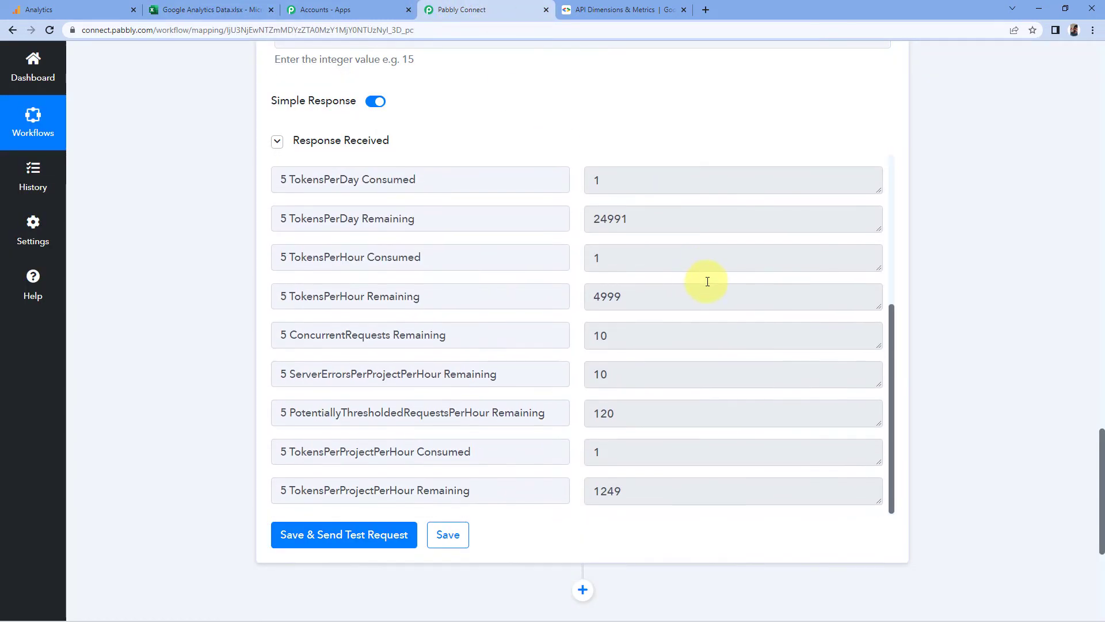
scroll(684, 214, "up", 20)
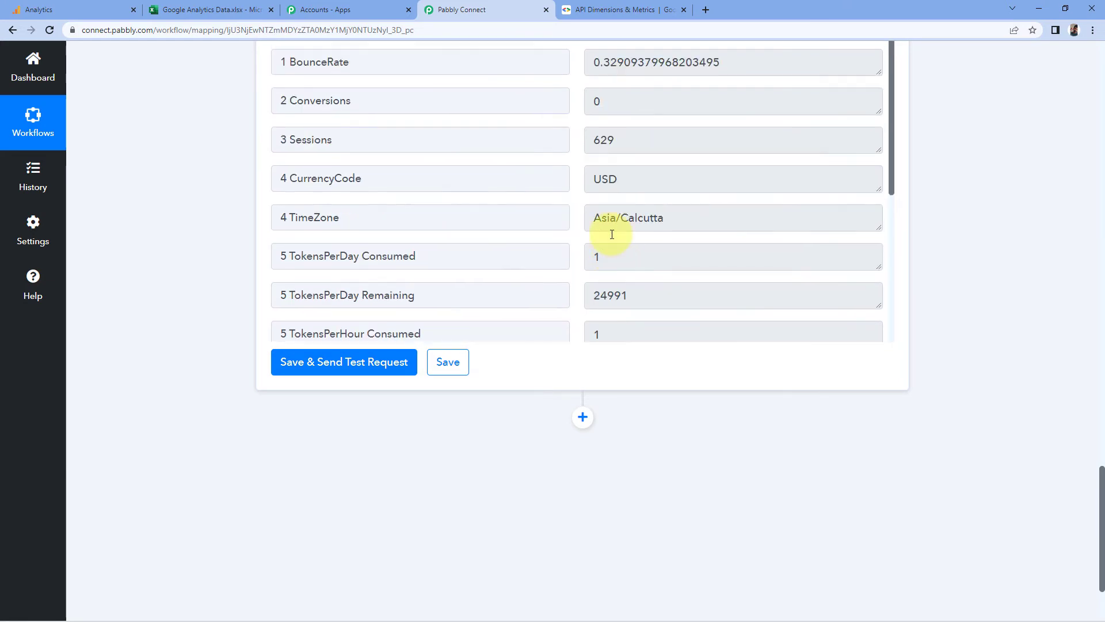
scroll(551, 241, "up", 10)
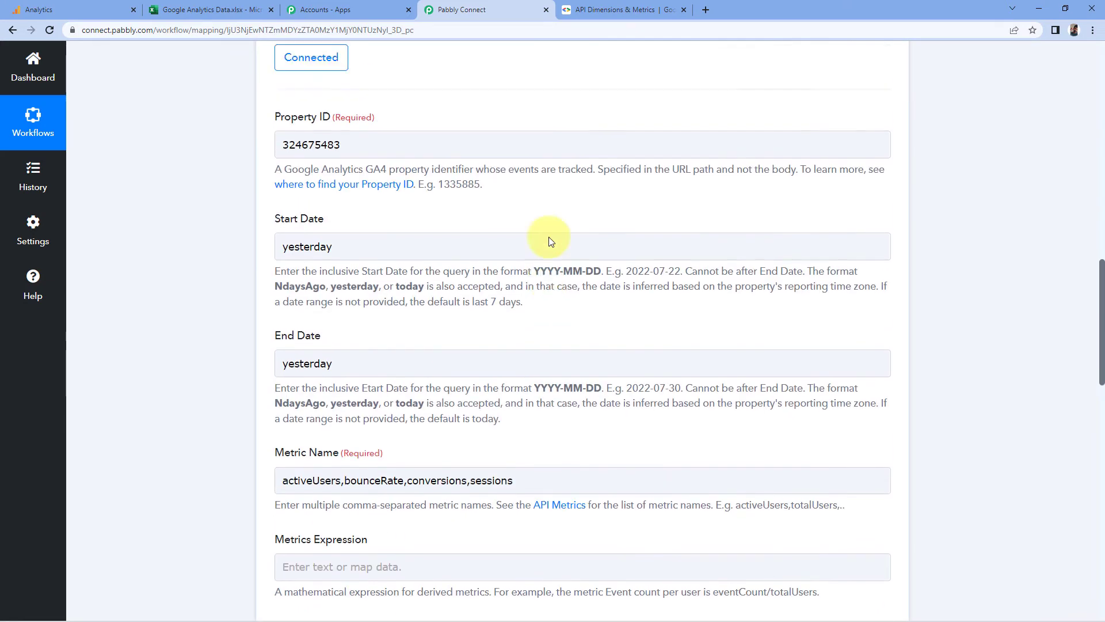
left_click(568, 256)
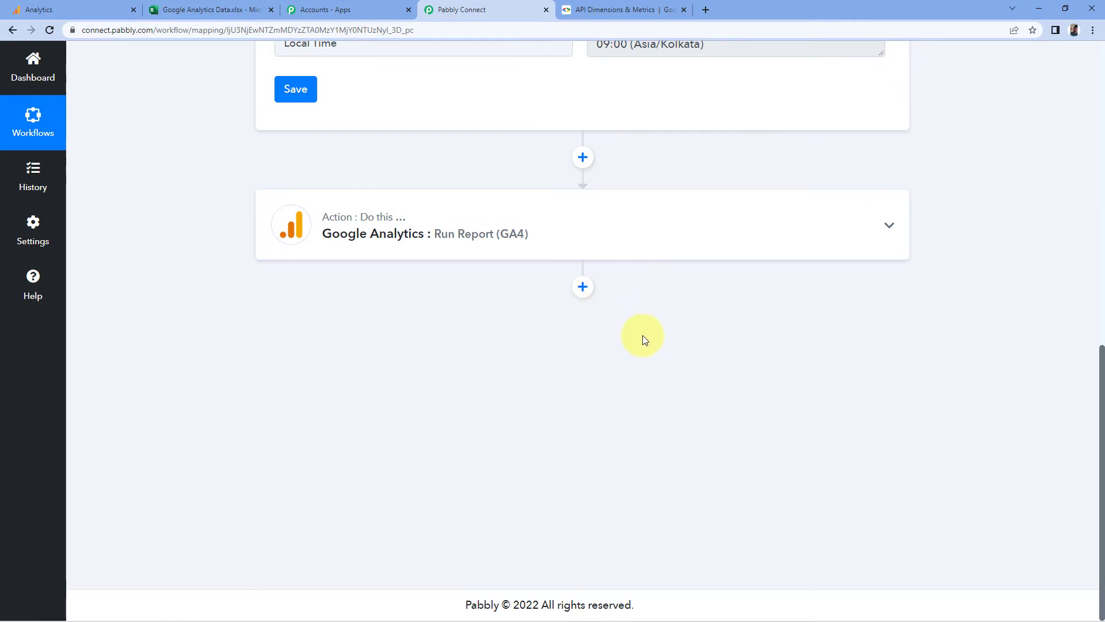
left_click(583, 288)
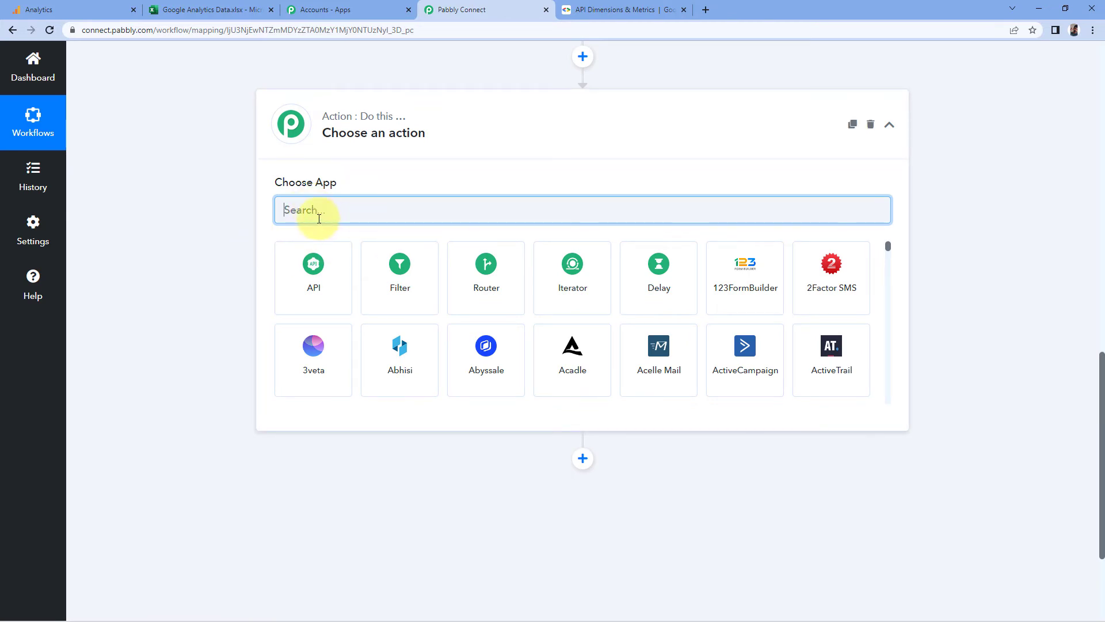
type("Date")
left_click(326, 264)
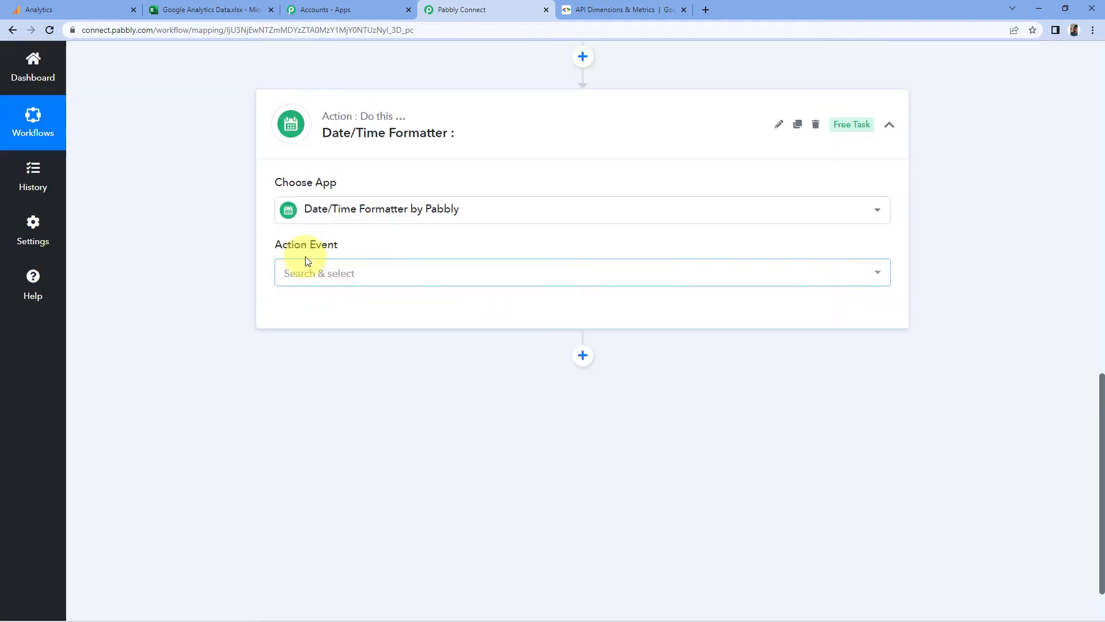
Choose Current Date as the Date/Time Formatter's action event and connect it
left_click(371, 275)
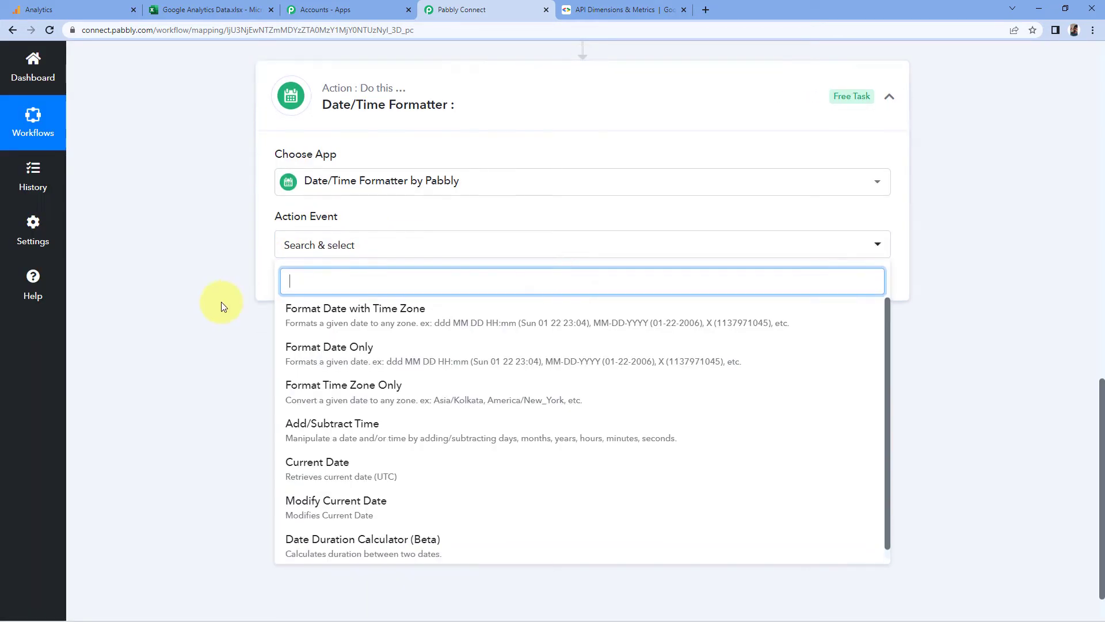
left_click(387, 429)
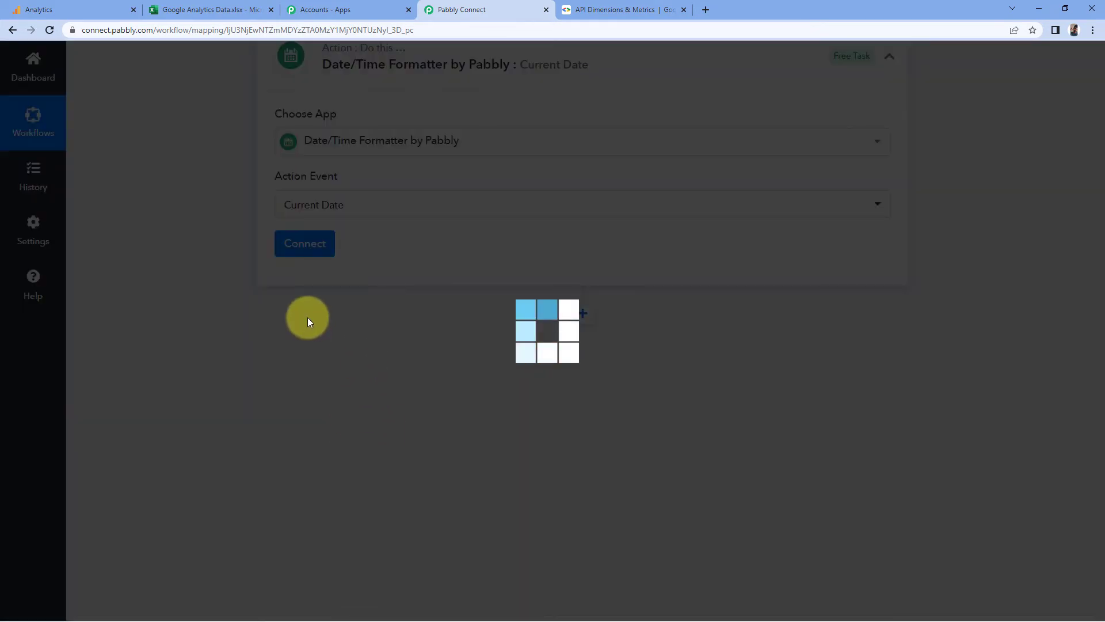
left_click(312, 254)
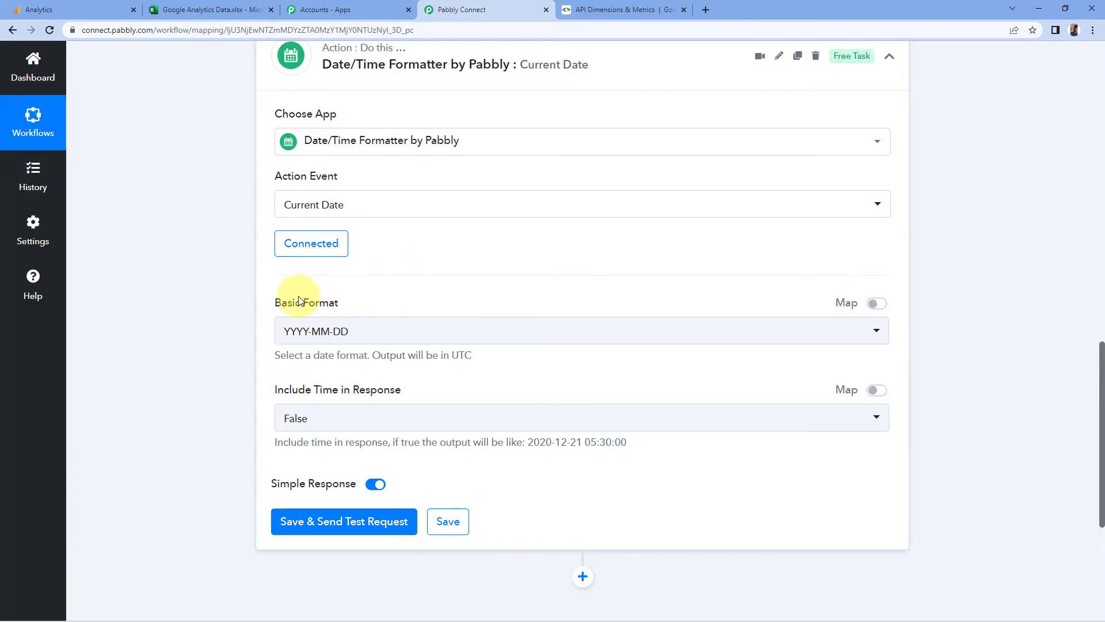
Set the Basic Format to MM-DD-YYYY, save and send a test request, and check the returned date
left_click(373, 331)
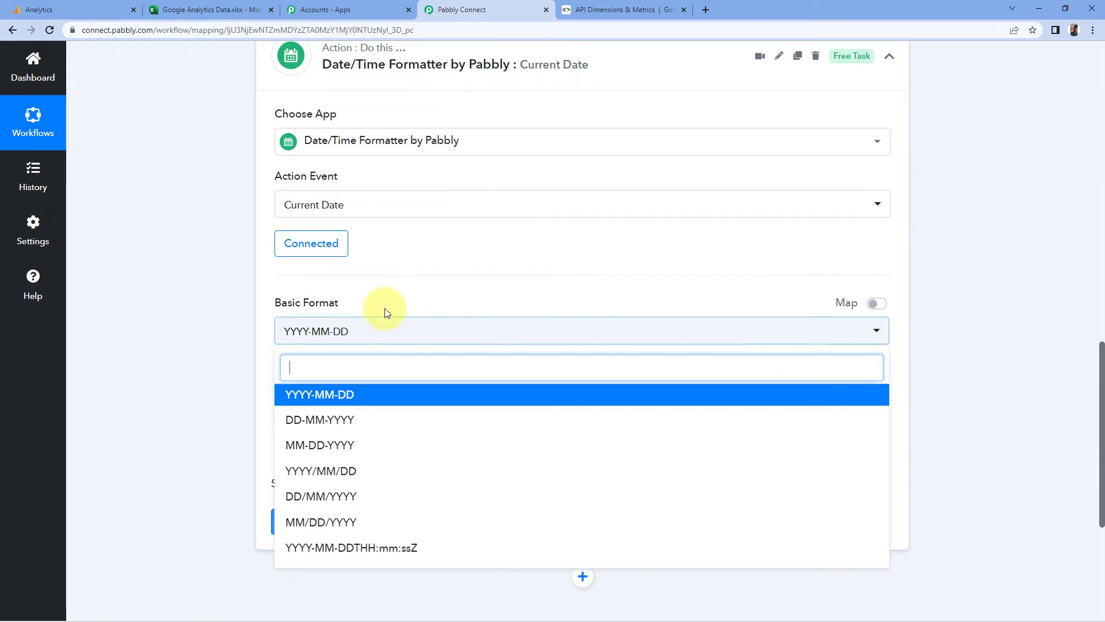
scroll(396, 306, "down", 2)
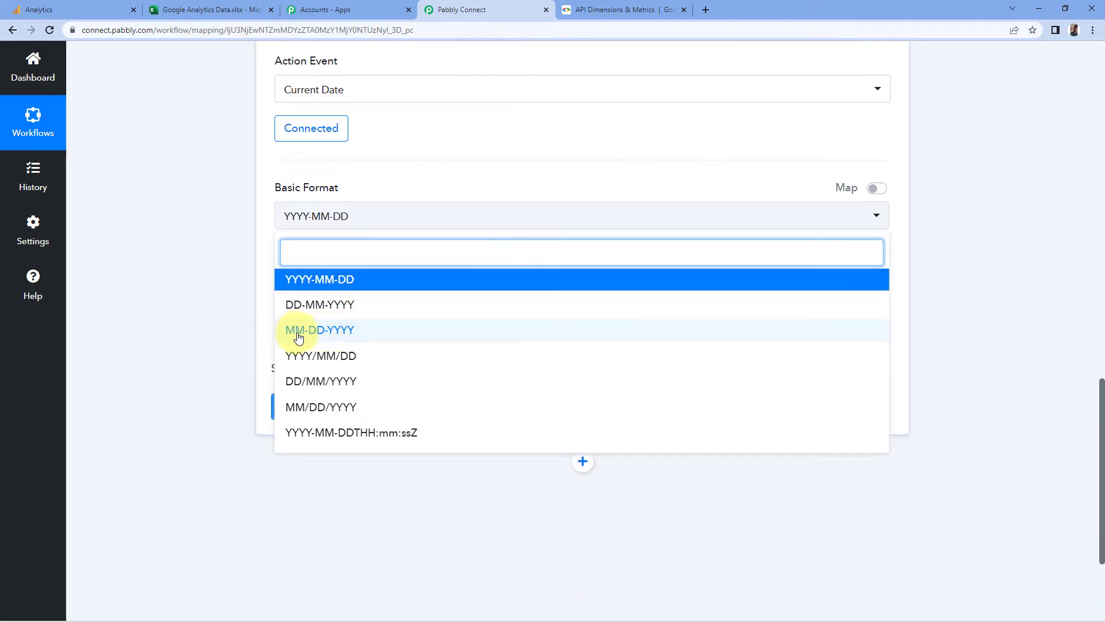
left_click(358, 337)
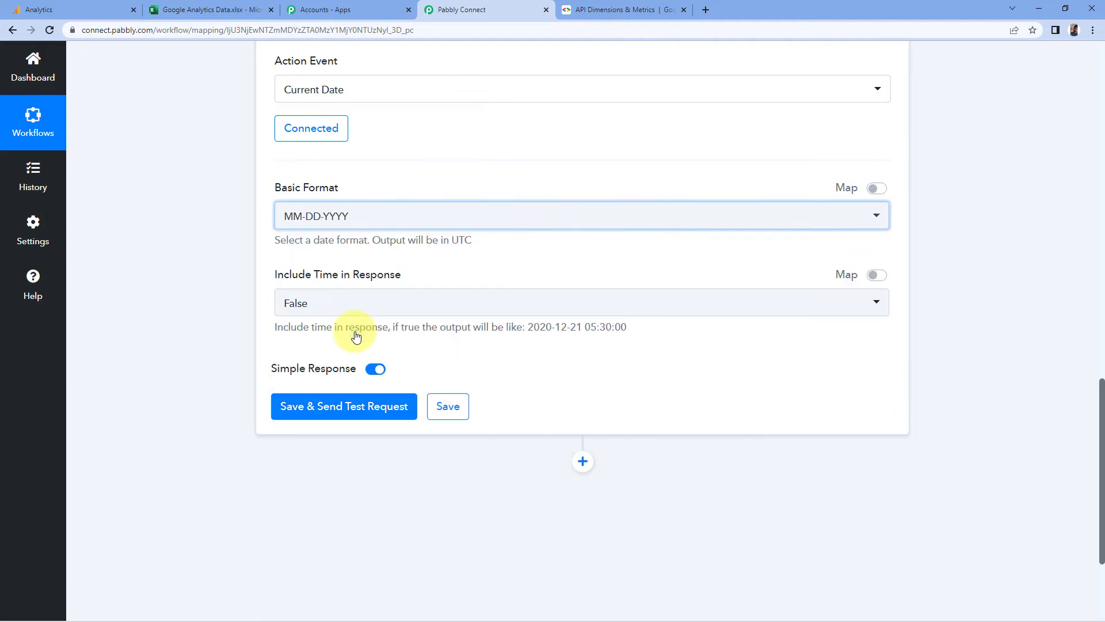
left_click(385, 264)
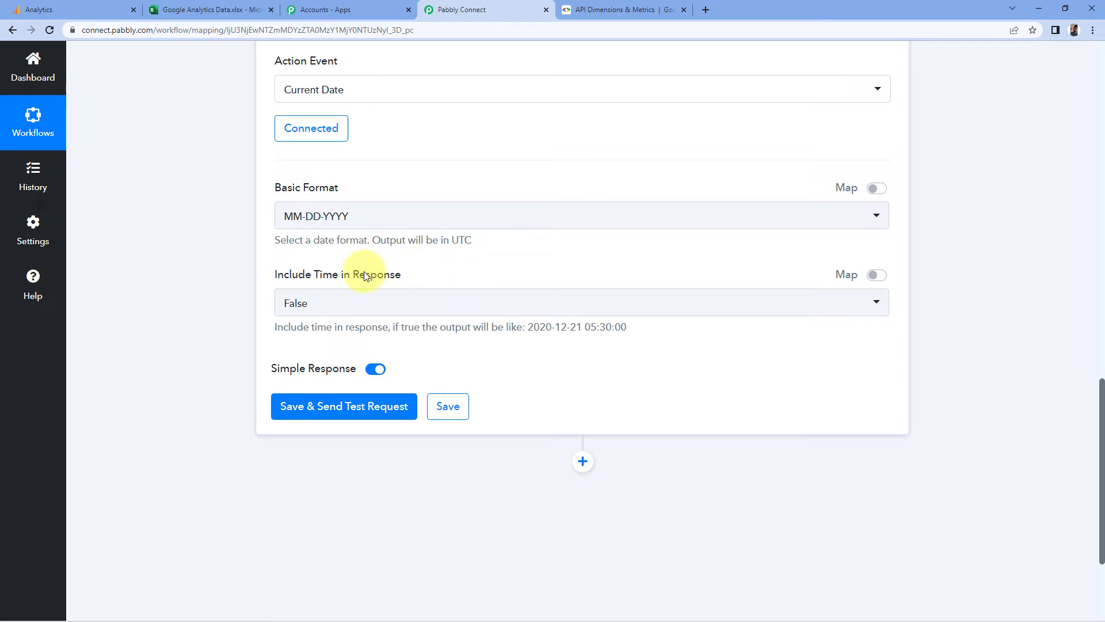
left_click(335, 407)
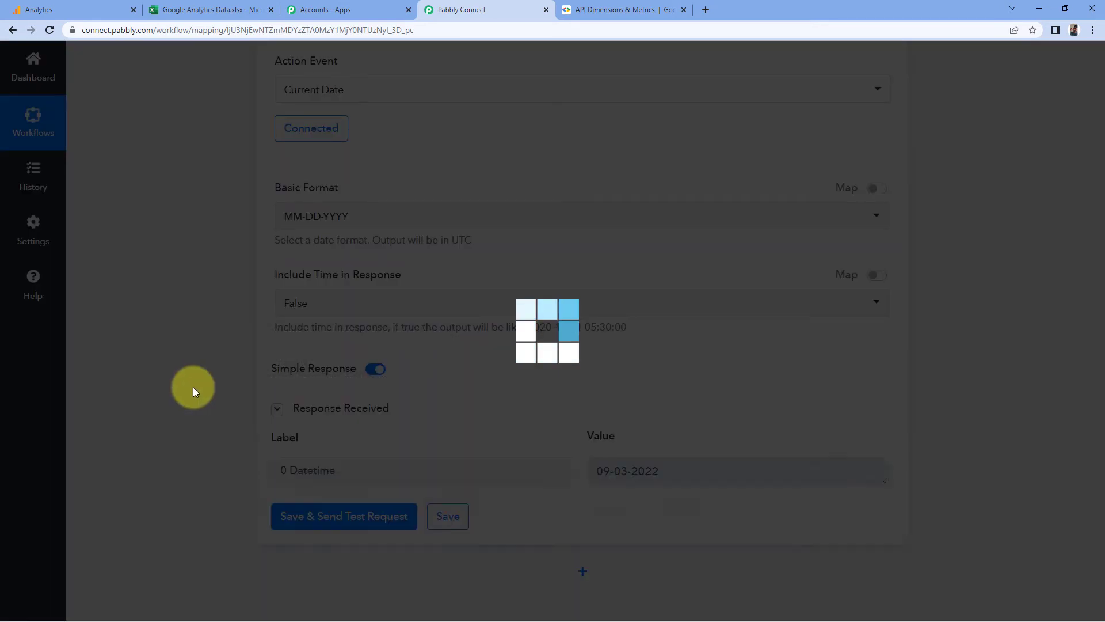
scroll(191, 389, "down", 2)
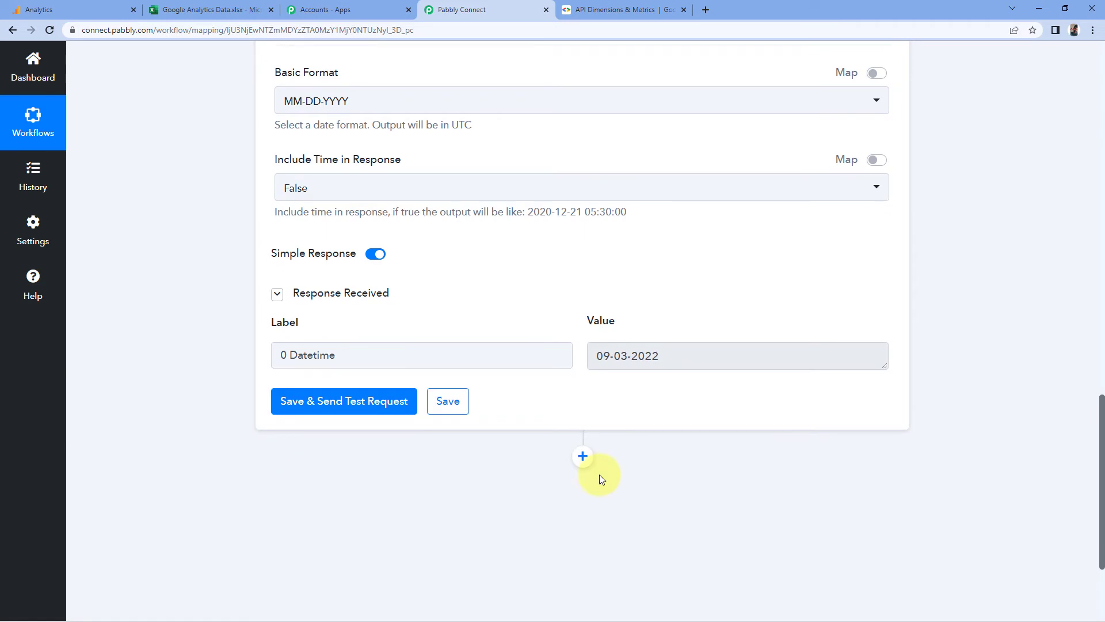
left_click_drag(592, 356, 679, 356)
left_click(598, 355)
left_click(664, 318)
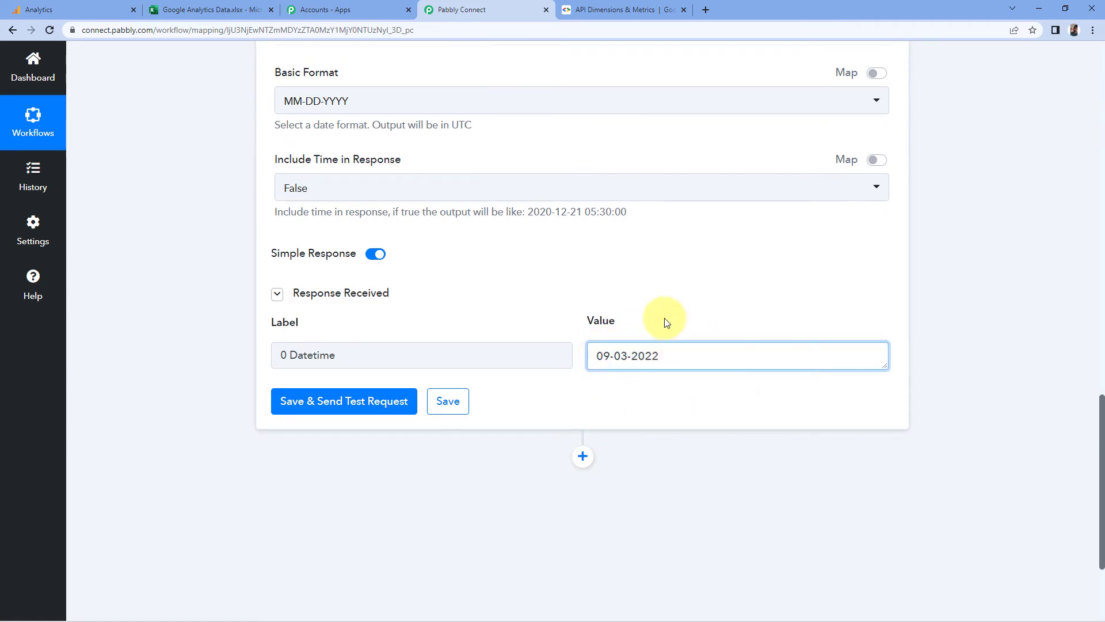
Add a Microsoft Excel action after the Date/Time Formatter step
scroll(573, 288, "down", 3)
left_click(583, 286)
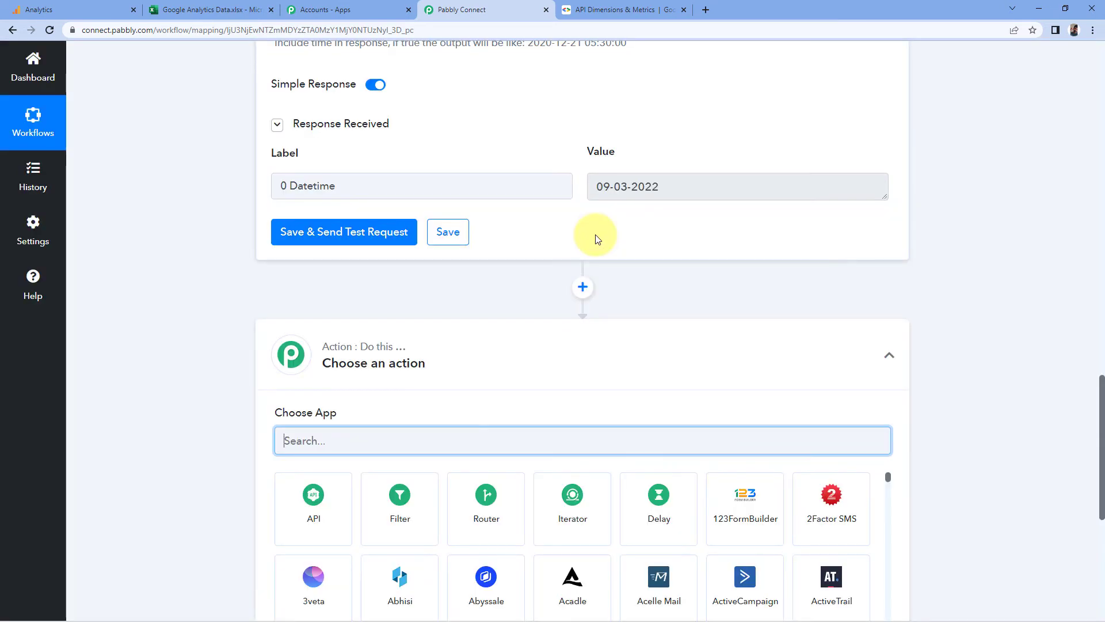
scroll(599, 242, "up", 4)
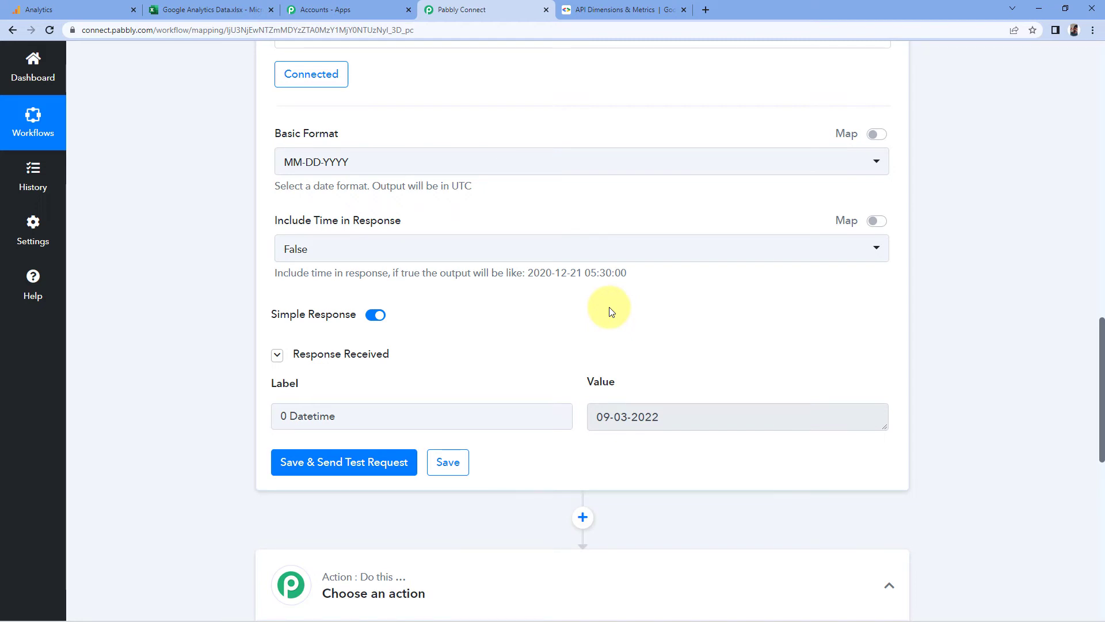
scroll(612, 312, "down", 4)
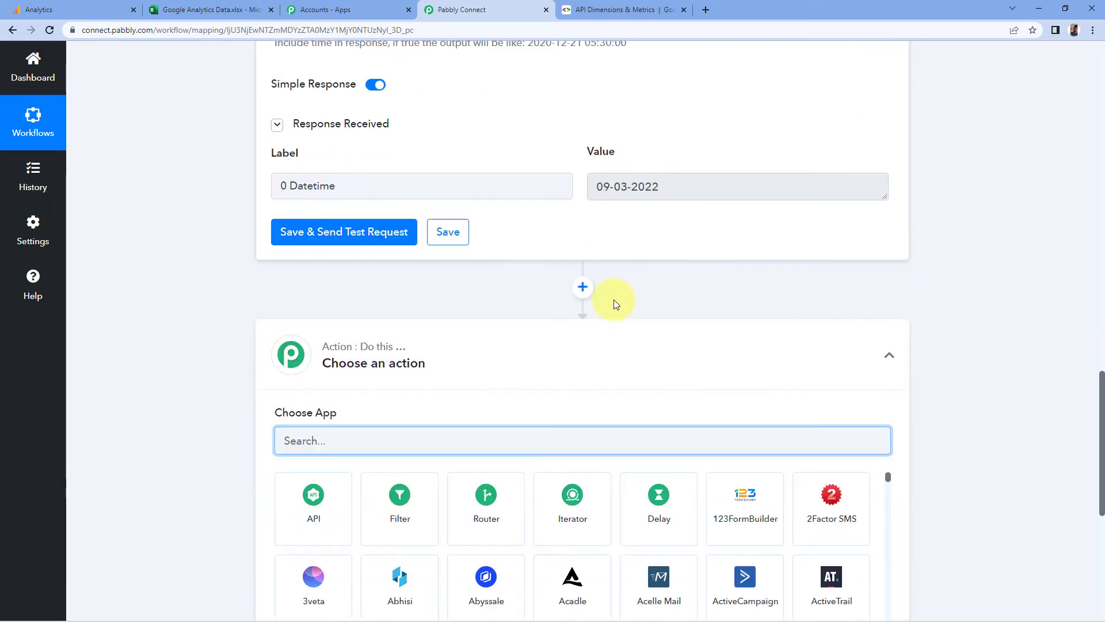
scroll(534, 265, "down", 3)
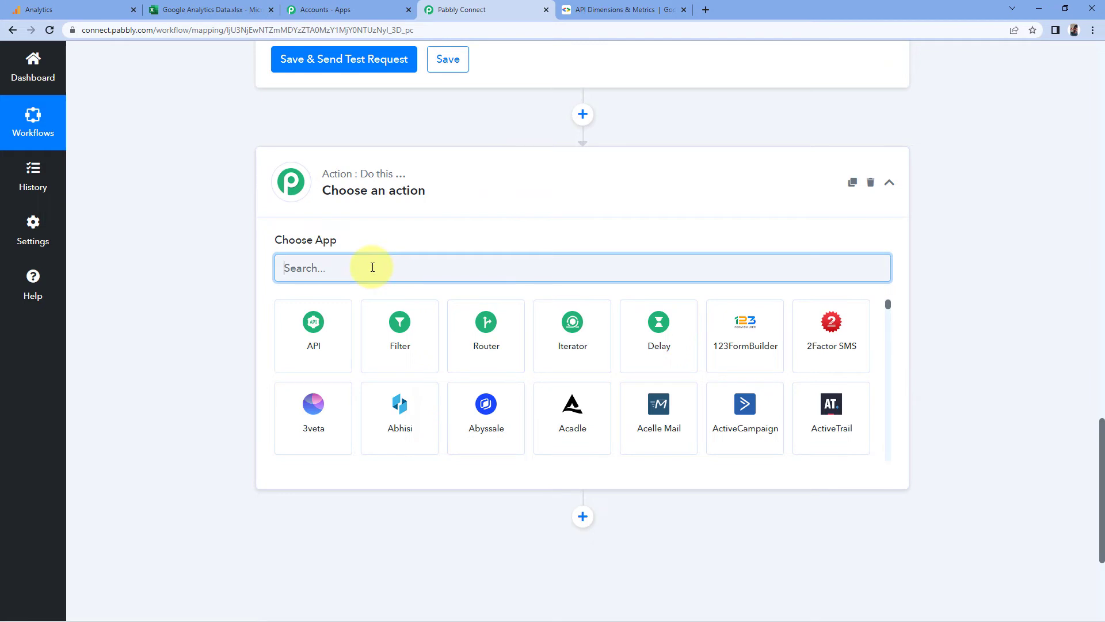
type("xc")
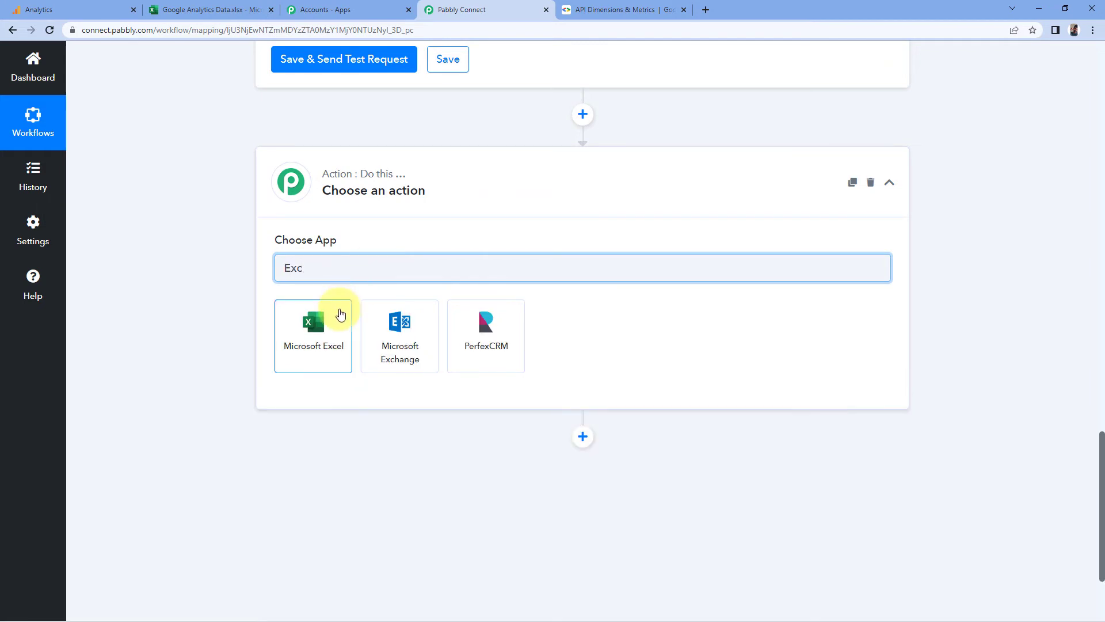
left_click(337, 312)
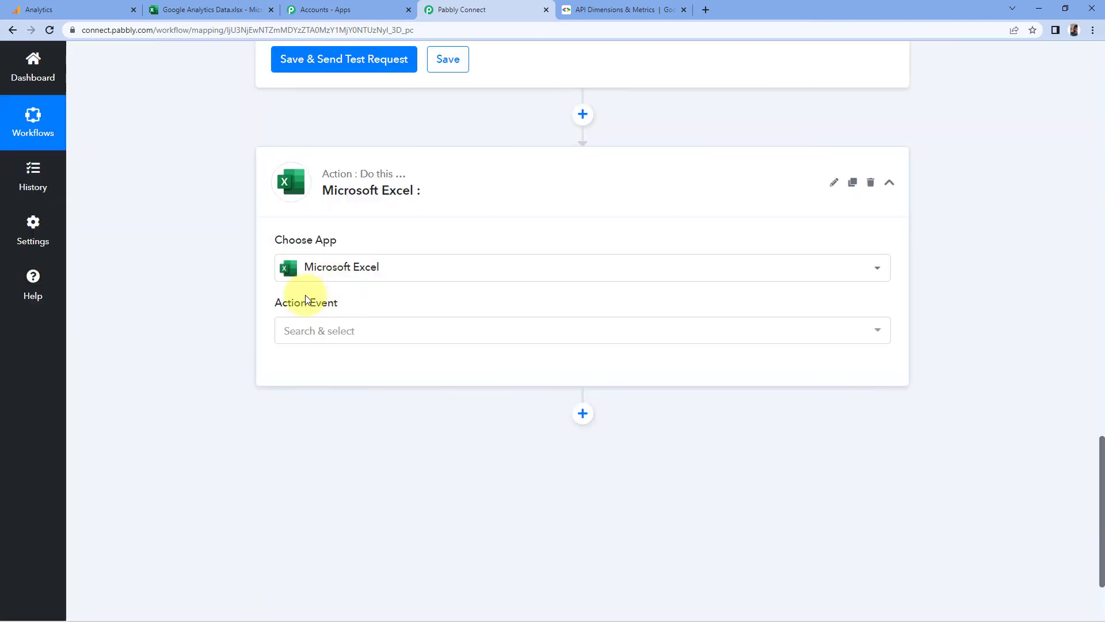
Choose Add Row To Worksheet as the Microsoft Excel action event
scroll(322, 288, "down", 1)
left_click(291, 272)
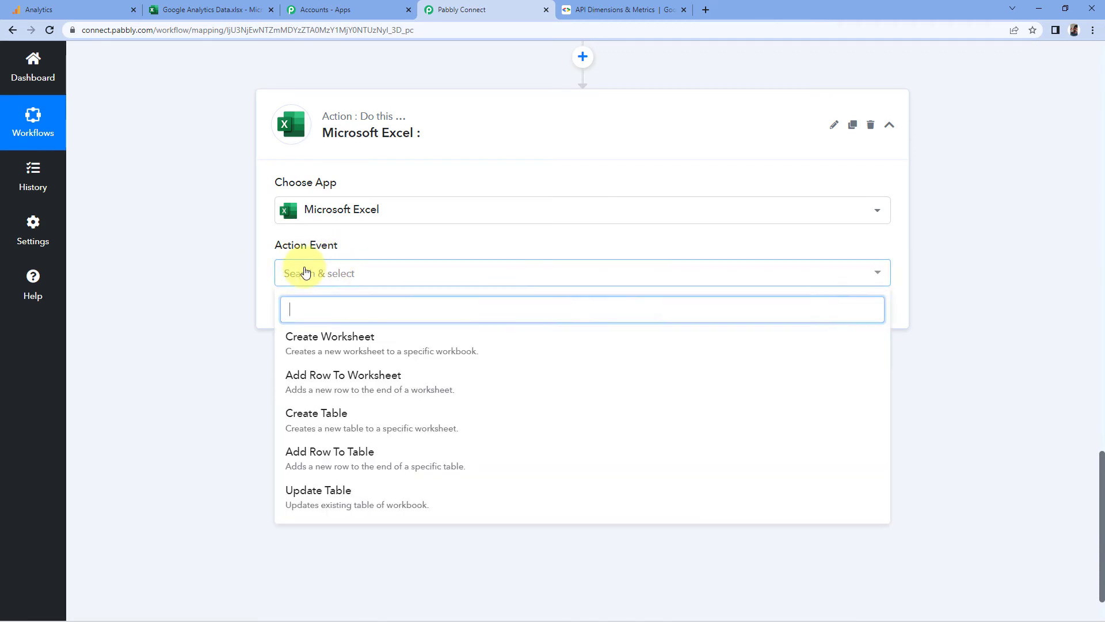
scroll(235, 305, "down", 1)
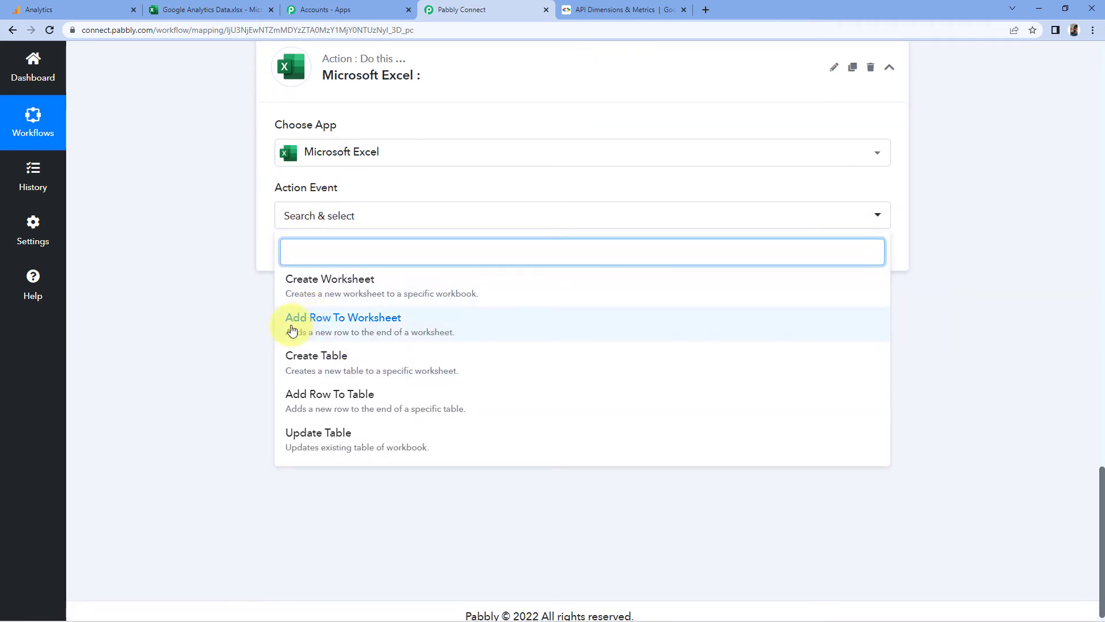
left_click(396, 327)
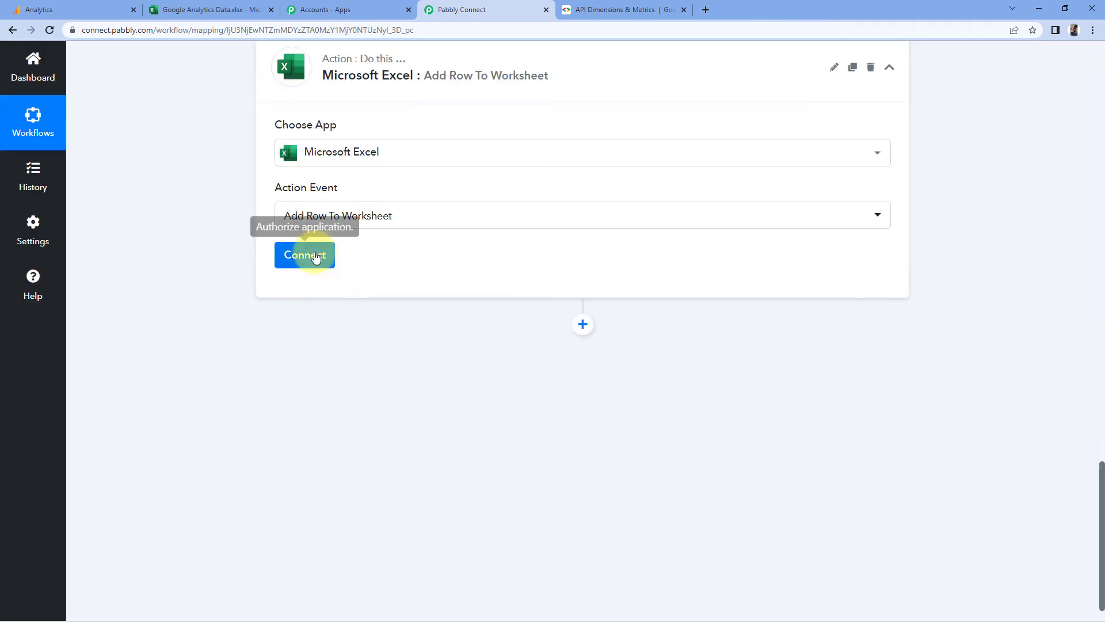
Add a new Microsoft Excel connection and grant Pabbly Connect the requested permissions on the Microsoft account
left_click(315, 257)
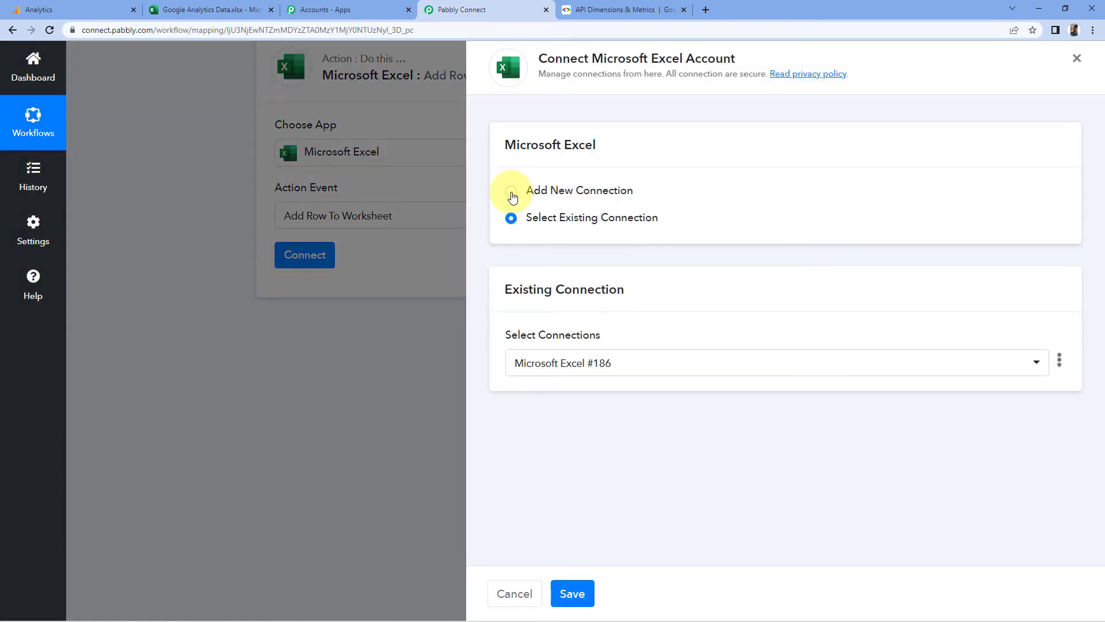
left_click(512, 193)
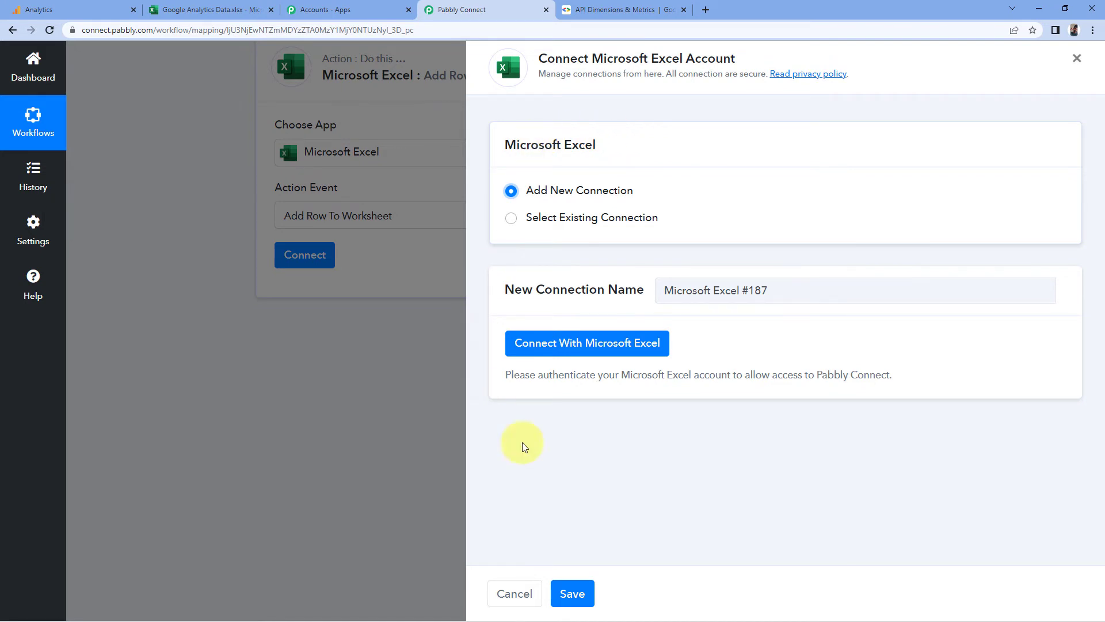
left_click(599, 353)
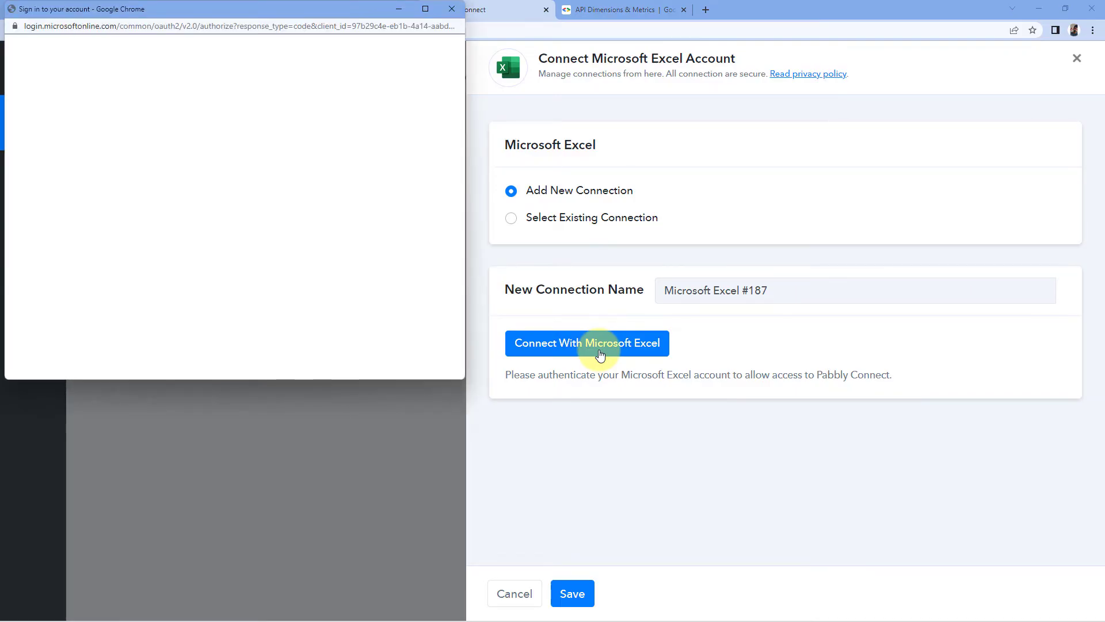
double_click(324, 11)
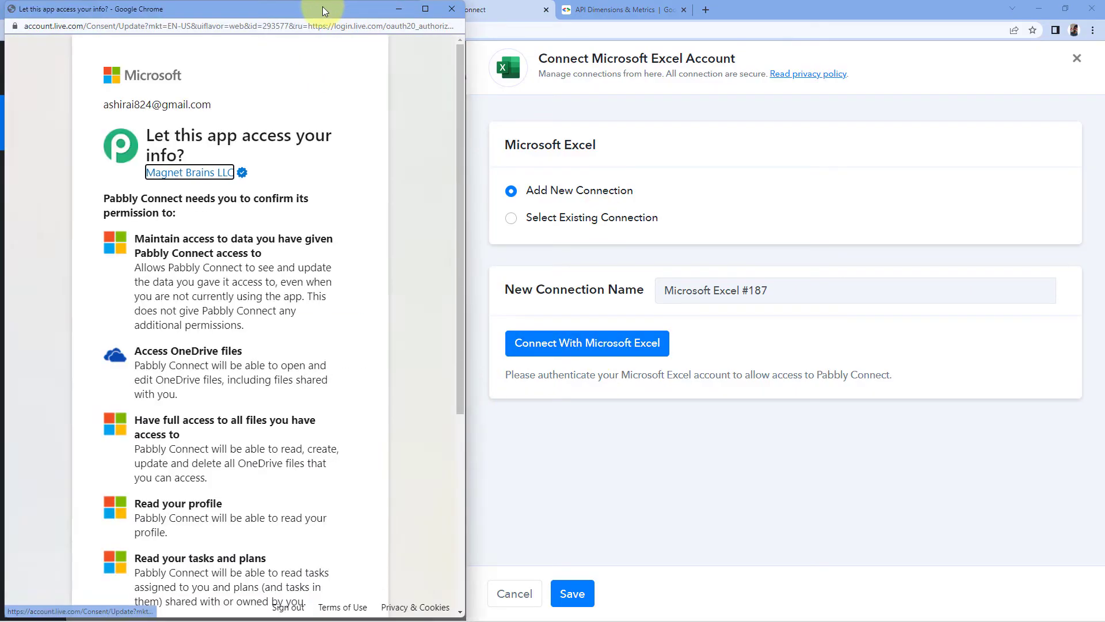
left_click_drag(311, 12, 311, 44)
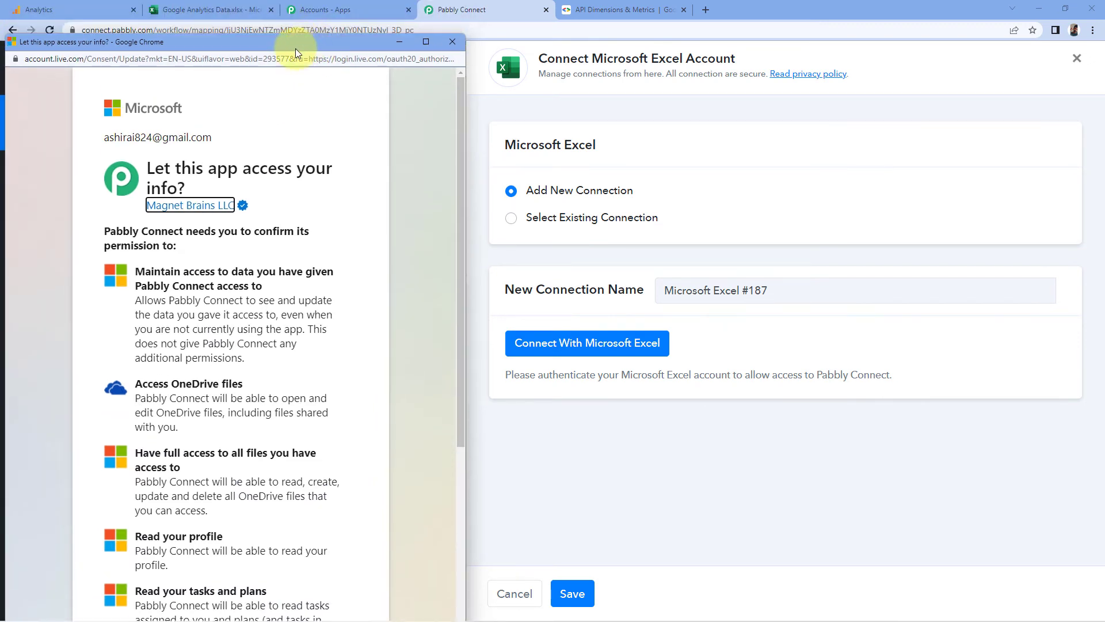
left_click(226, 10)
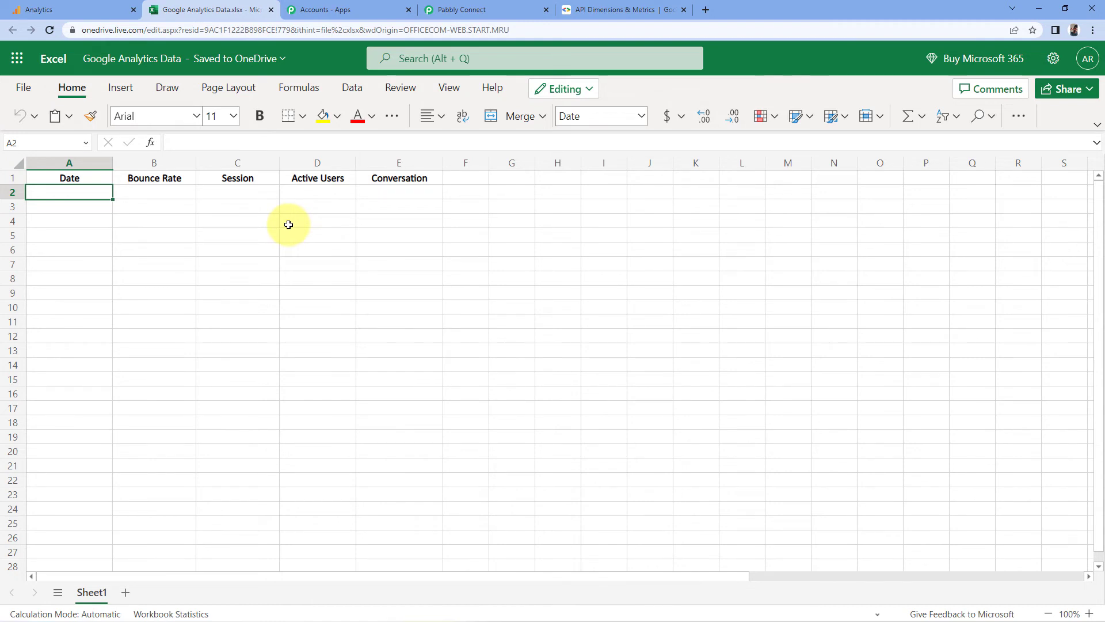
left_click(500, 10)
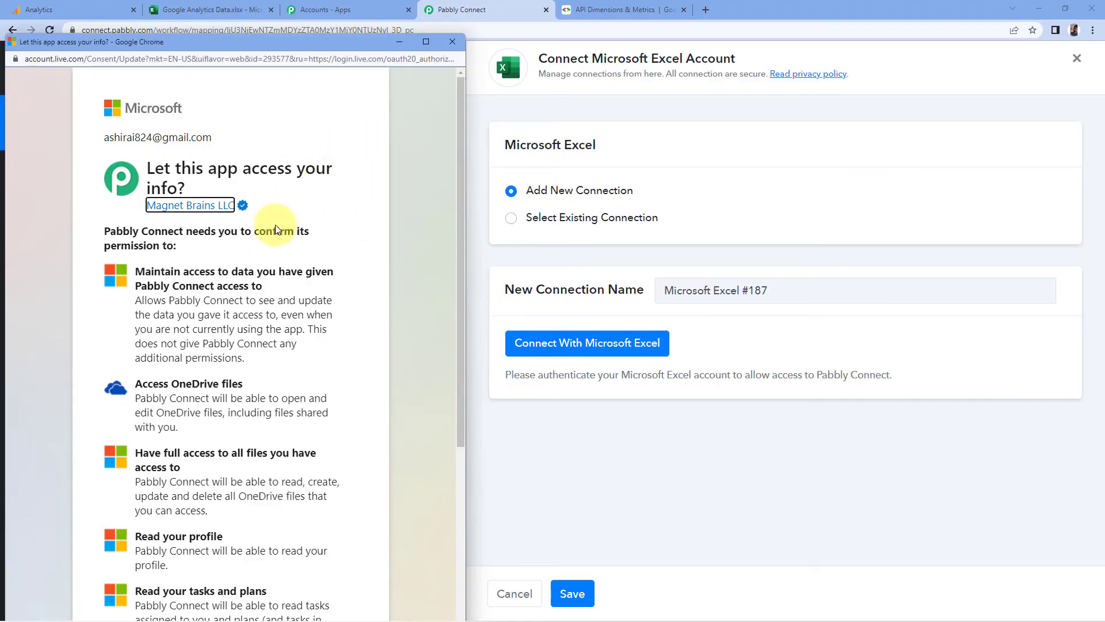
scroll(322, 192, "down", 5)
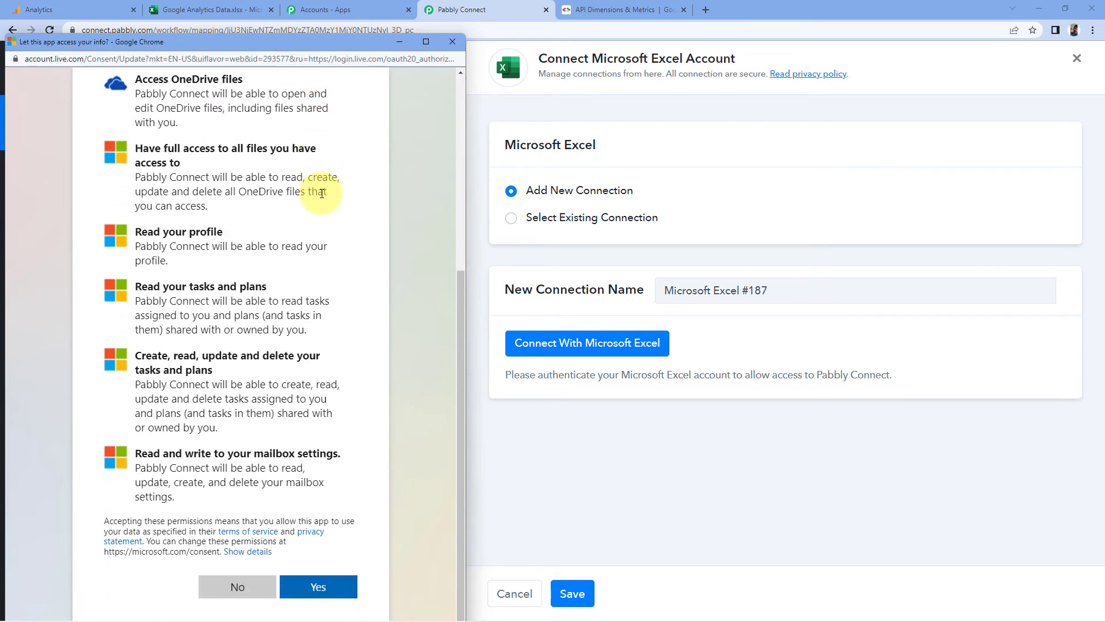
left_click(342, 593)
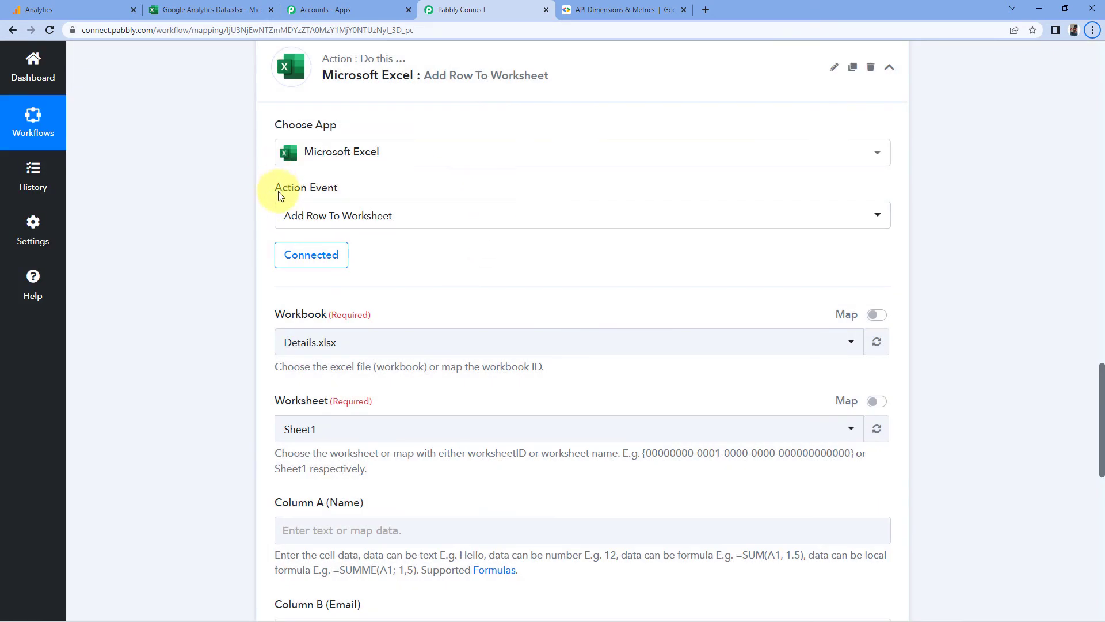
Select Google Analytics Data.xlsx as the workbook for the Add Row To Worksheet action
scroll(395, 208, "down", 3)
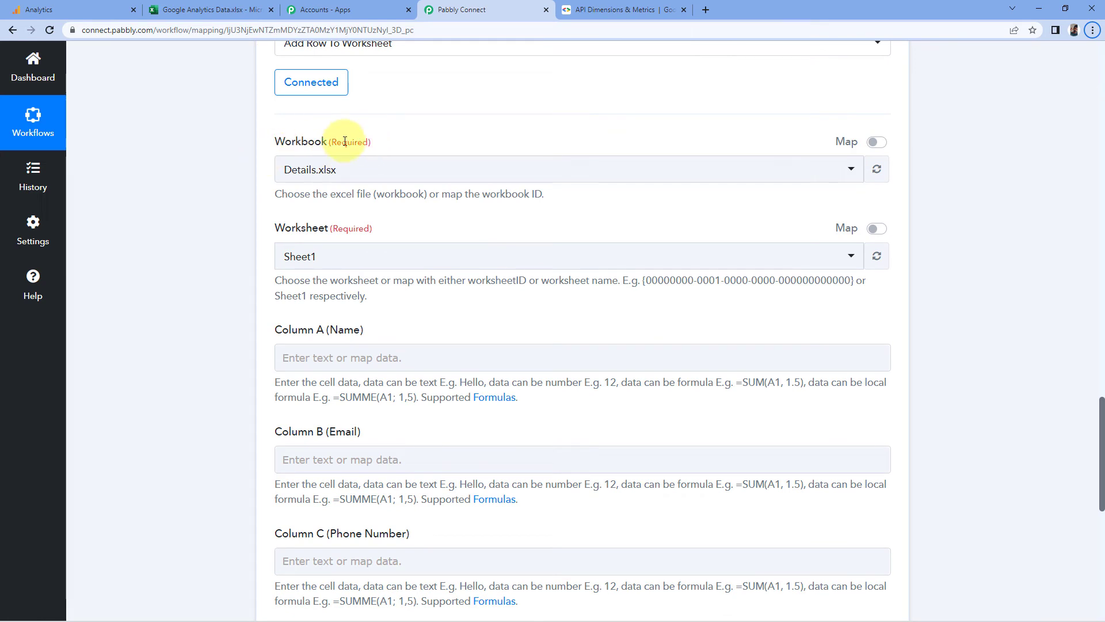
left_click(439, 168)
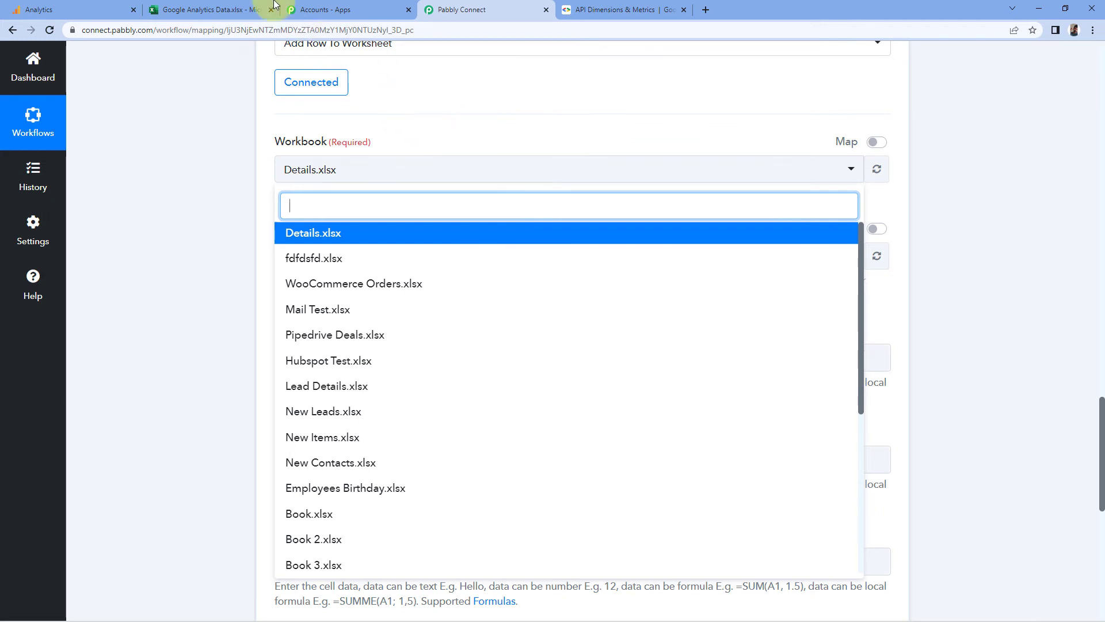
left_click(215, 10)
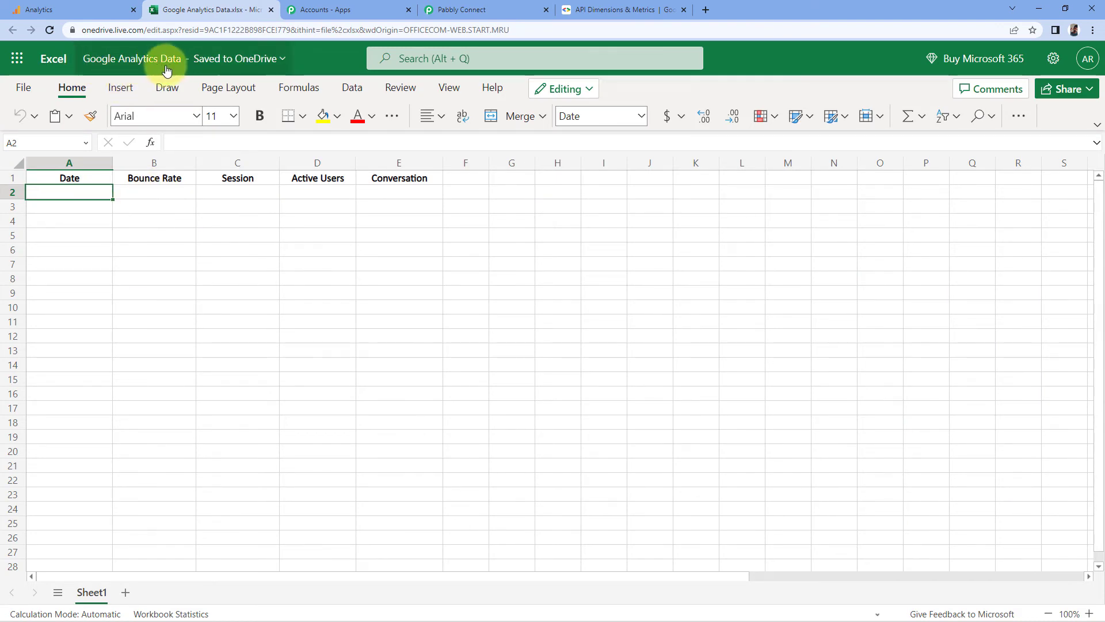
left_click(490, 11)
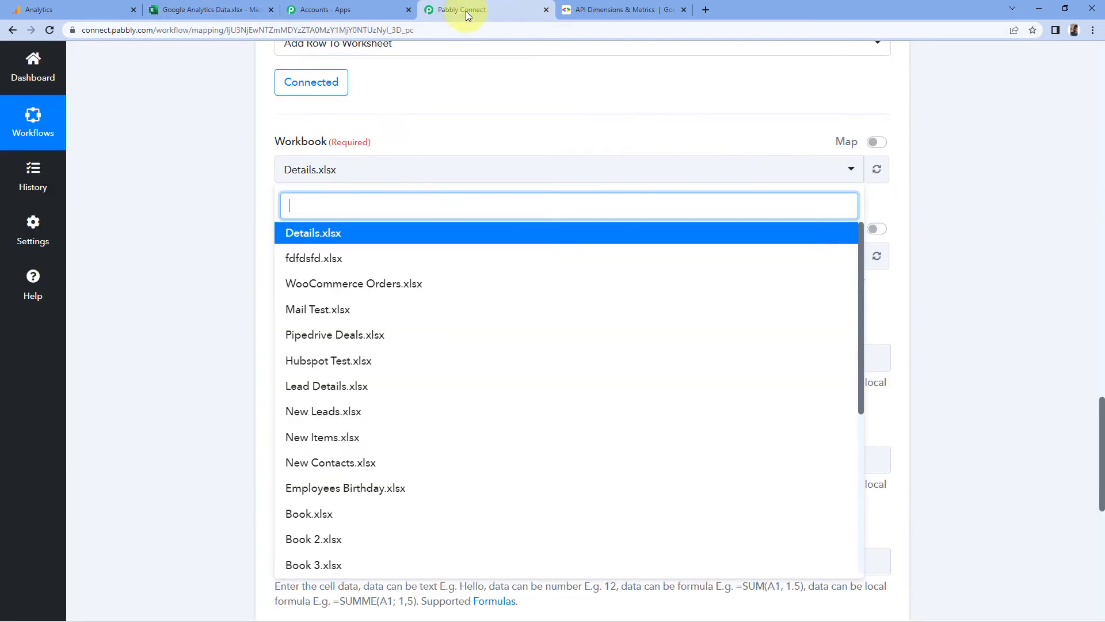
type("Gool")
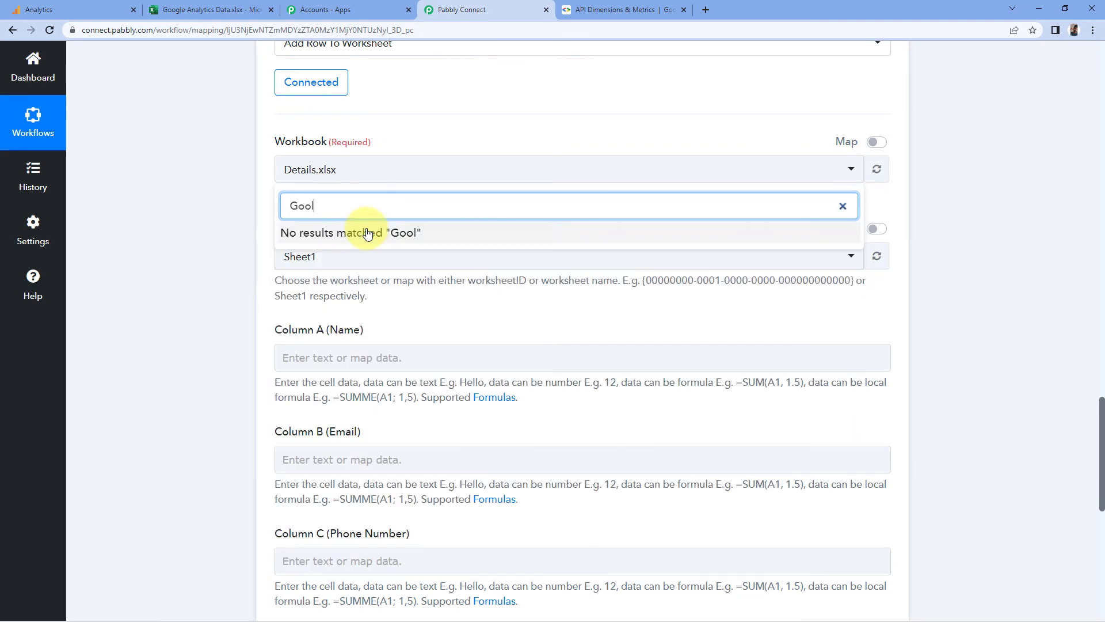
key("BackSpace")
left_click(369, 233)
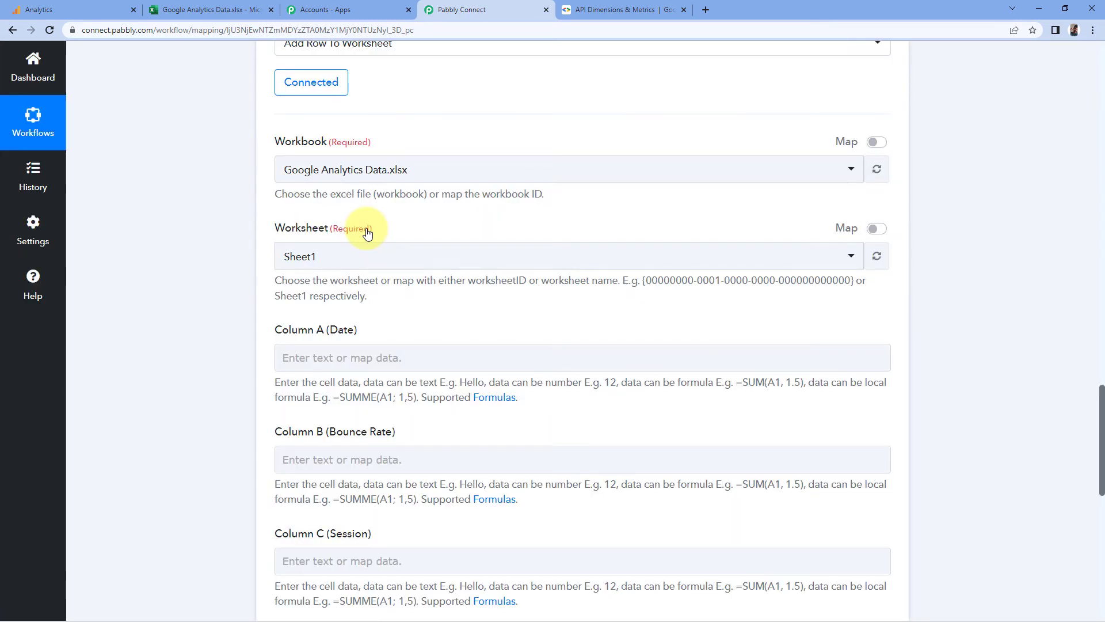
Check the sheet name in the Excel workbook and choose Sheet1 as the worksheet
scroll(375, 230, "down", 1)
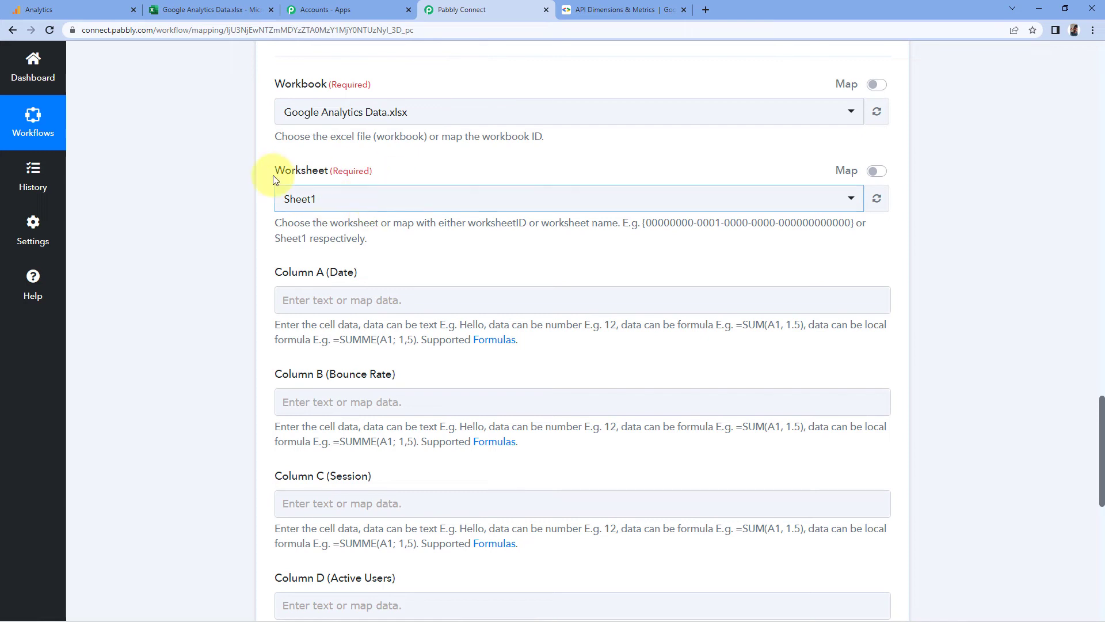
left_click(209, 10)
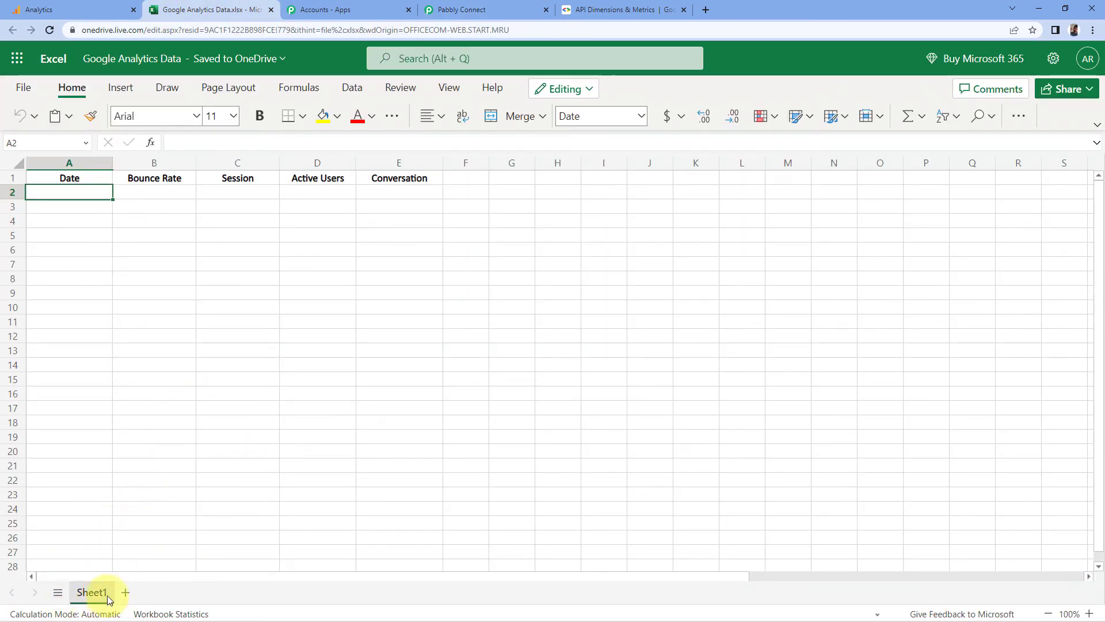
left_click(507, 10)
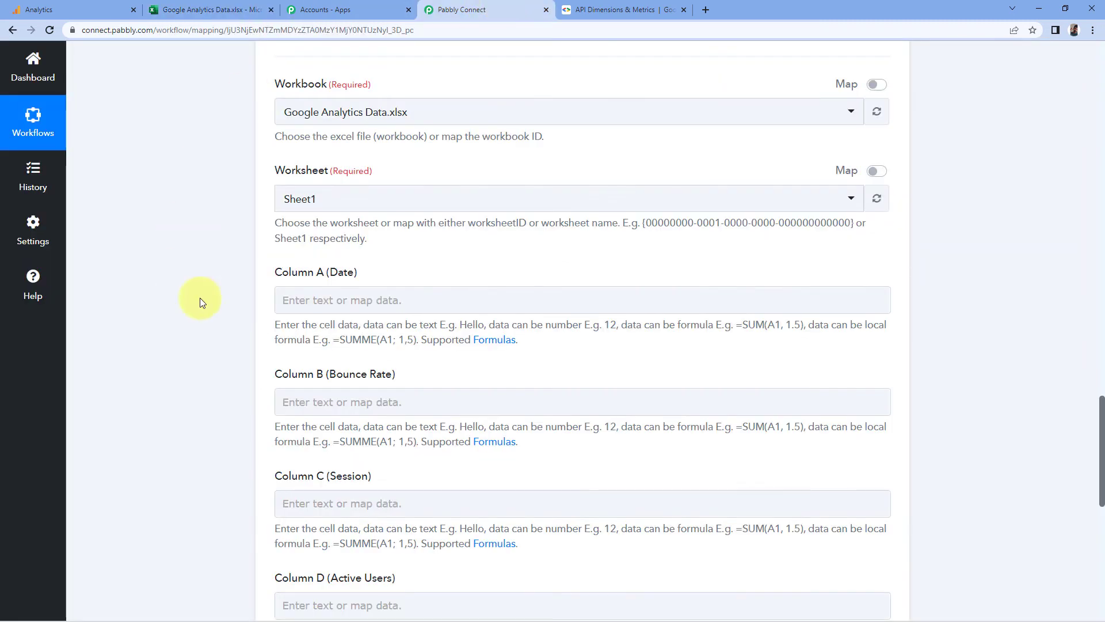
left_click(322, 199)
left_click(321, 262)
Compare the action's Column A to E fields with the header row of the Google Analytics Data workbook
scroll(255, 263, "down", 3)
left_click(341, 229)
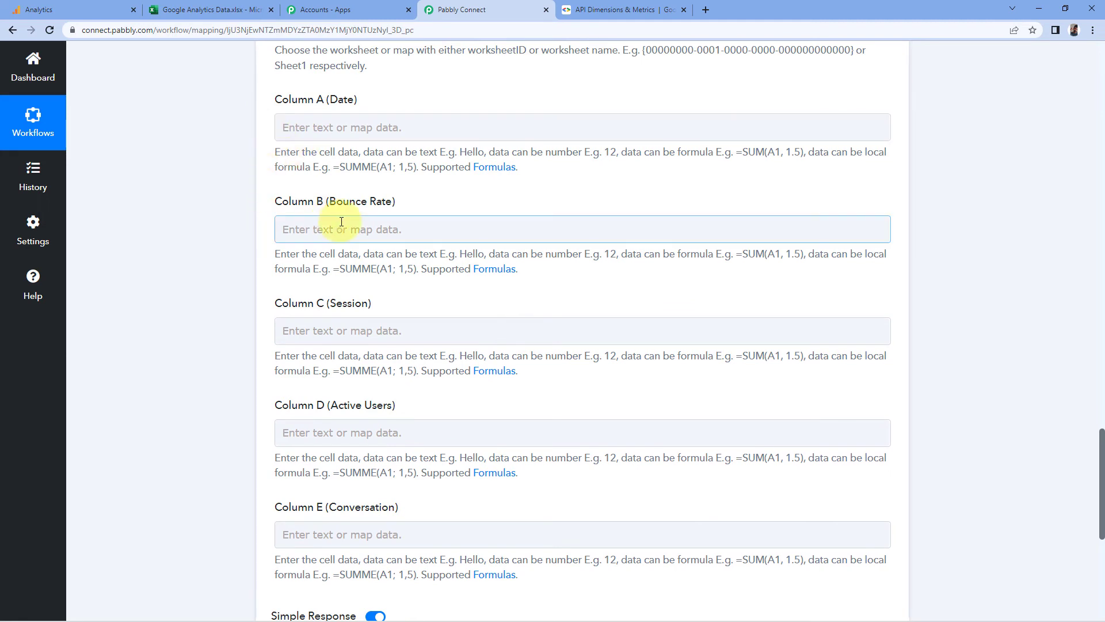
left_click(218, 8)
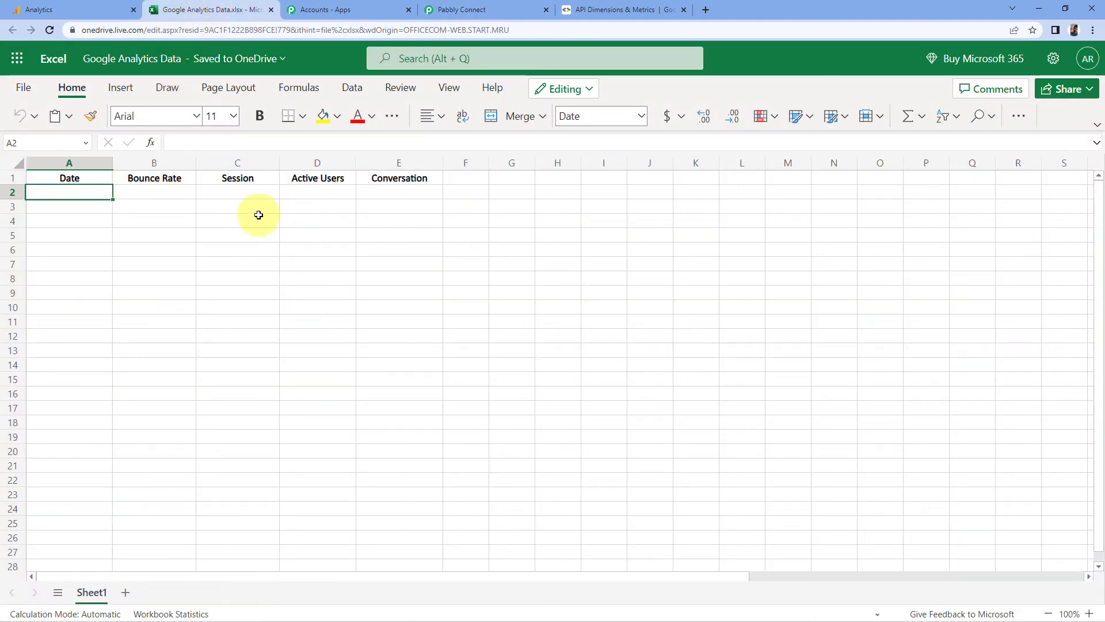
left_click(461, 8)
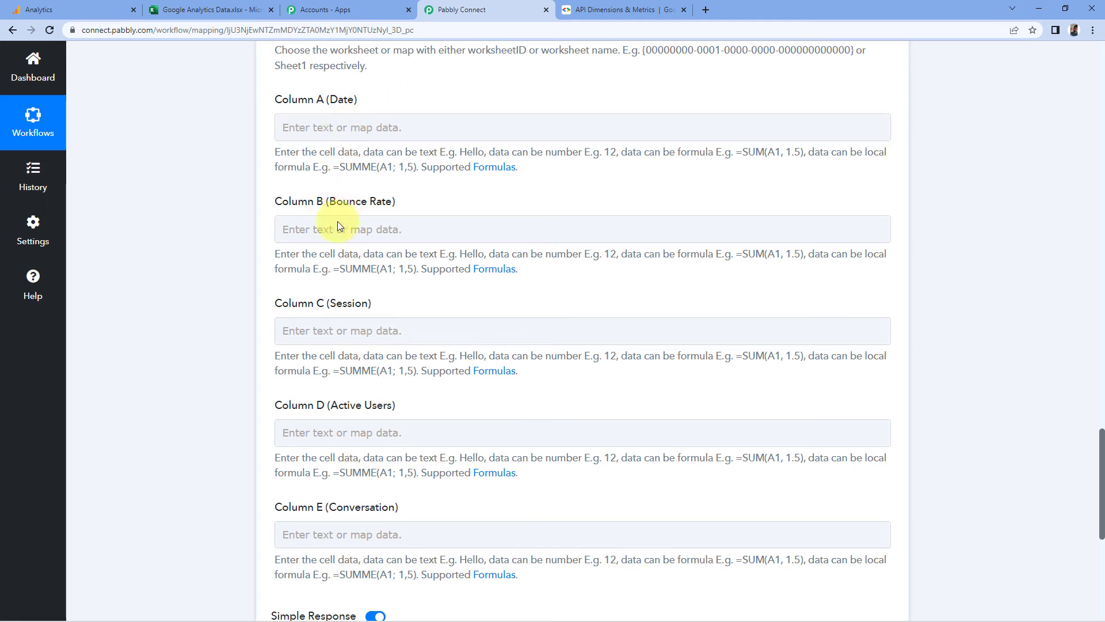
left_click(215, 5)
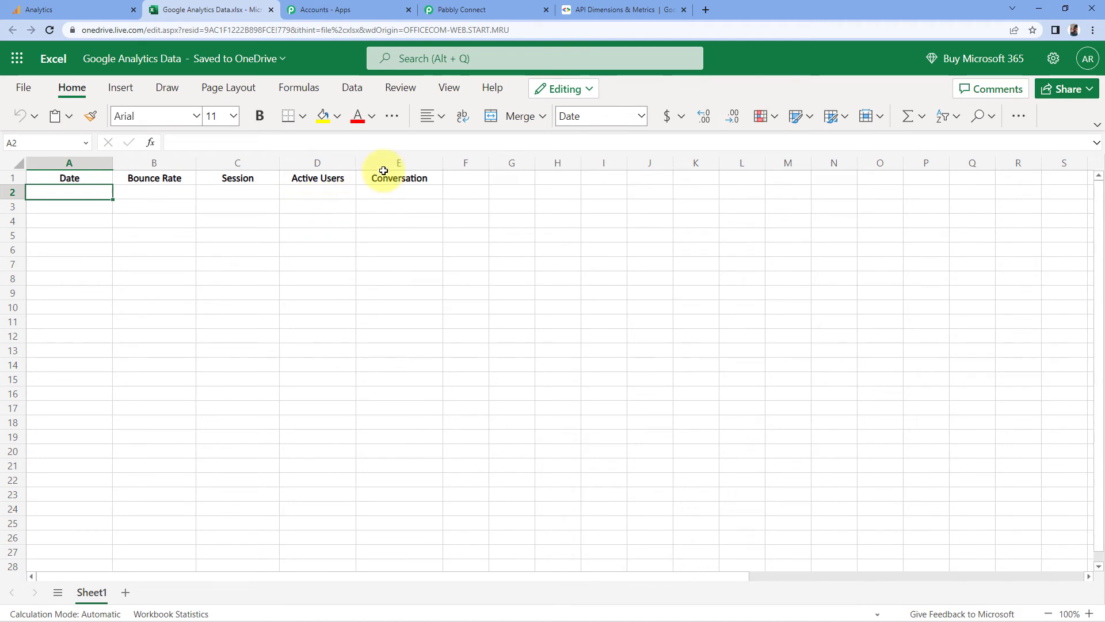
left_click(510, 5)
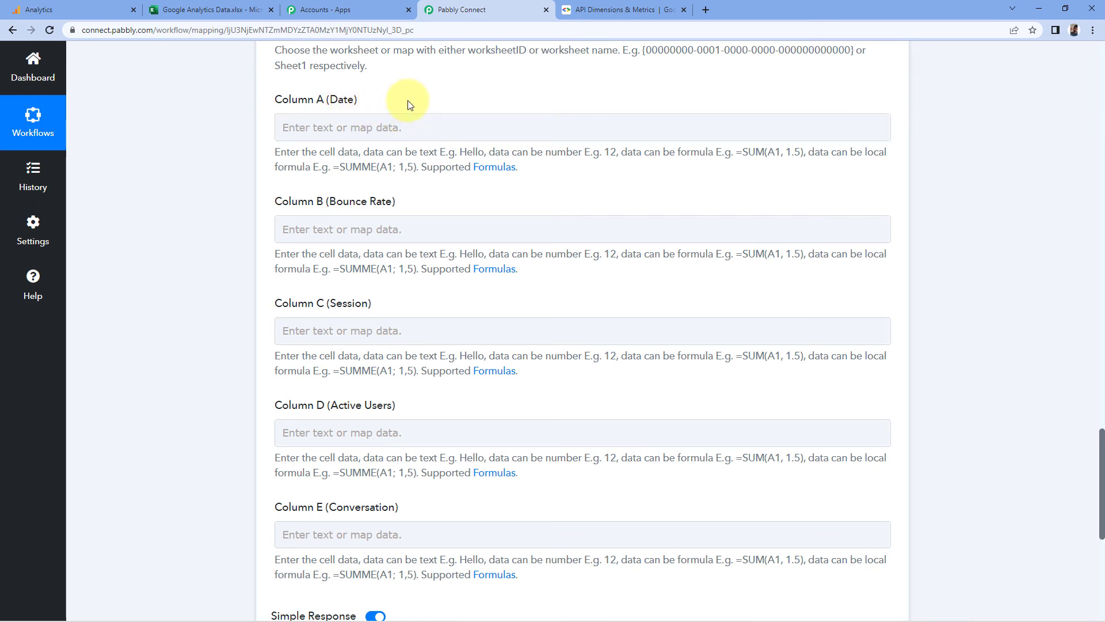
Review the Date/Time Formatter's returned date and map its Datetime value to Column A (Date)
scroll(410, 104, "up", 10)
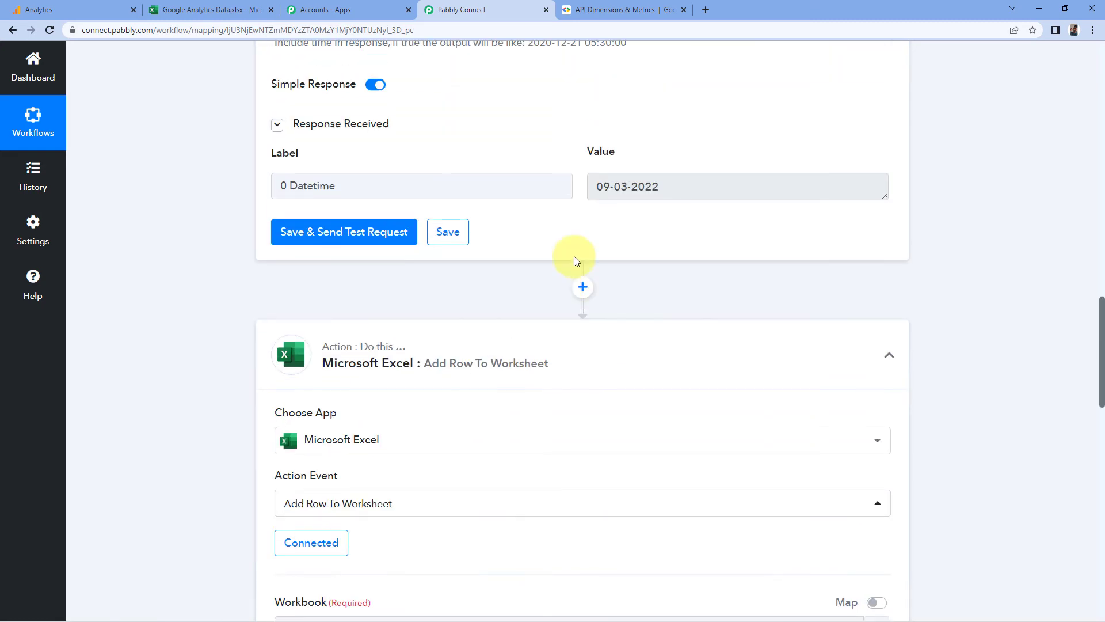
left_click_drag(671, 185, 572, 185)
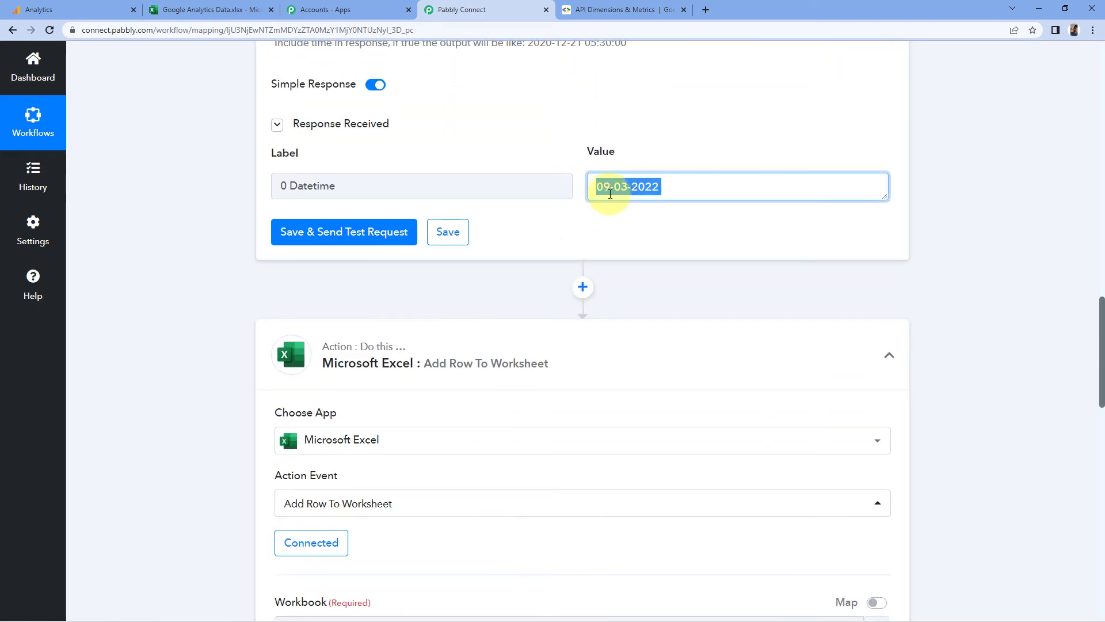
left_click(597, 187)
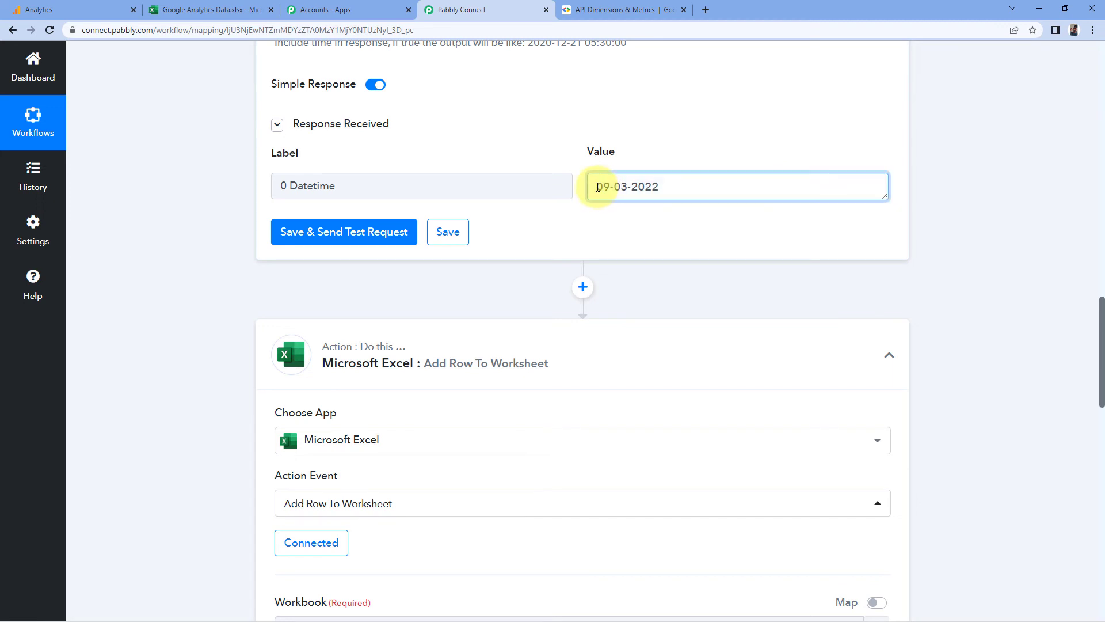
left_click_drag(597, 187, 669, 189)
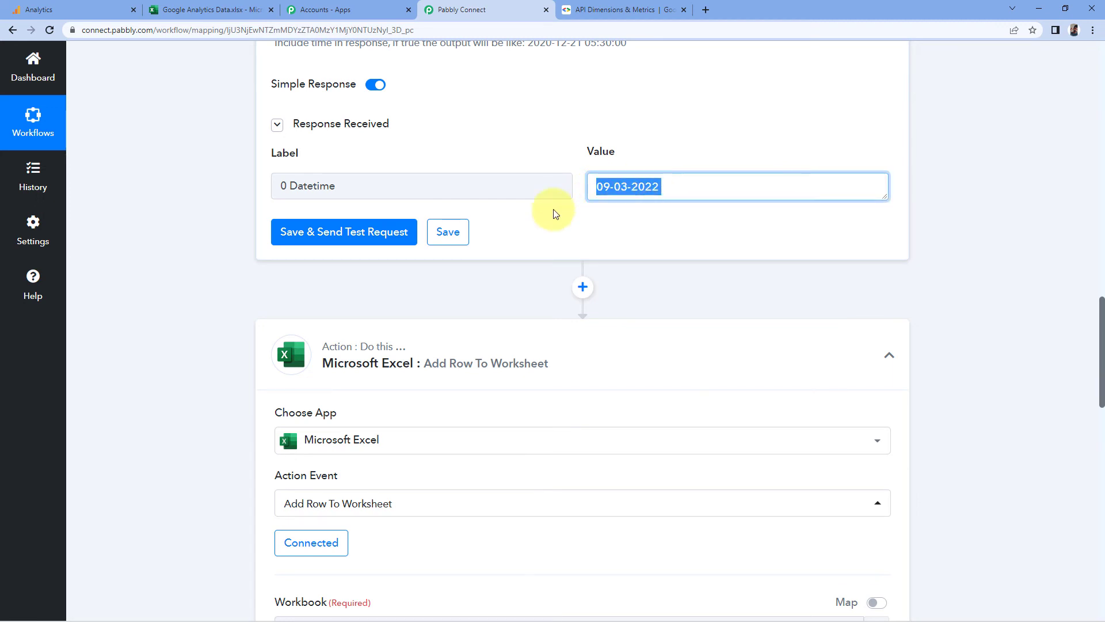
scroll(506, 214, "down", 10)
scroll(240, 257, "down", 2)
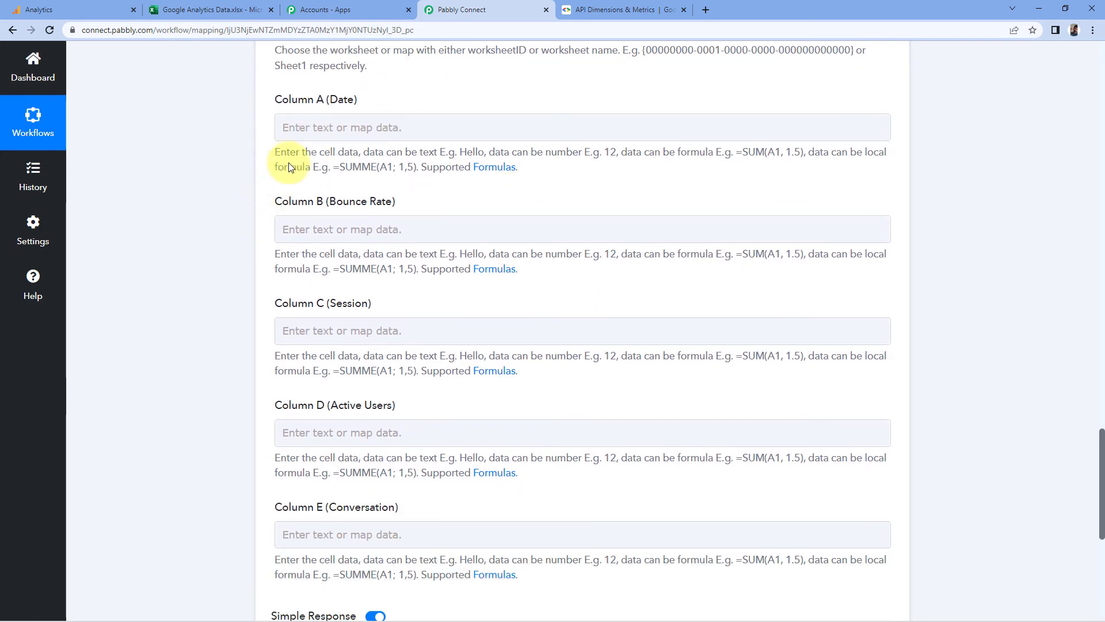
left_click(316, 128)
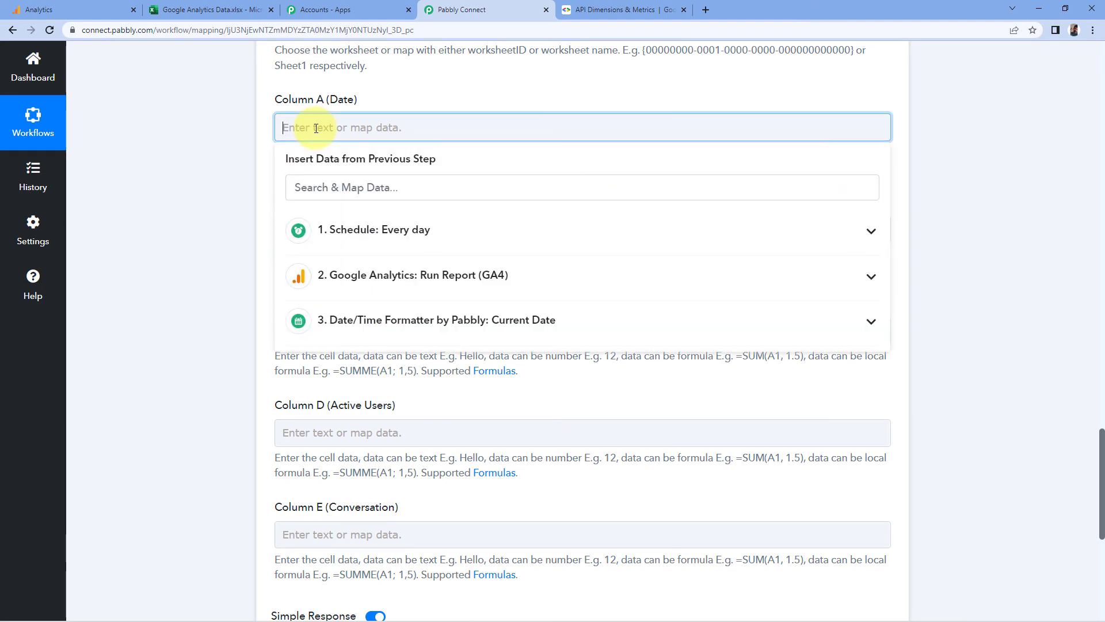
left_click(314, 327)
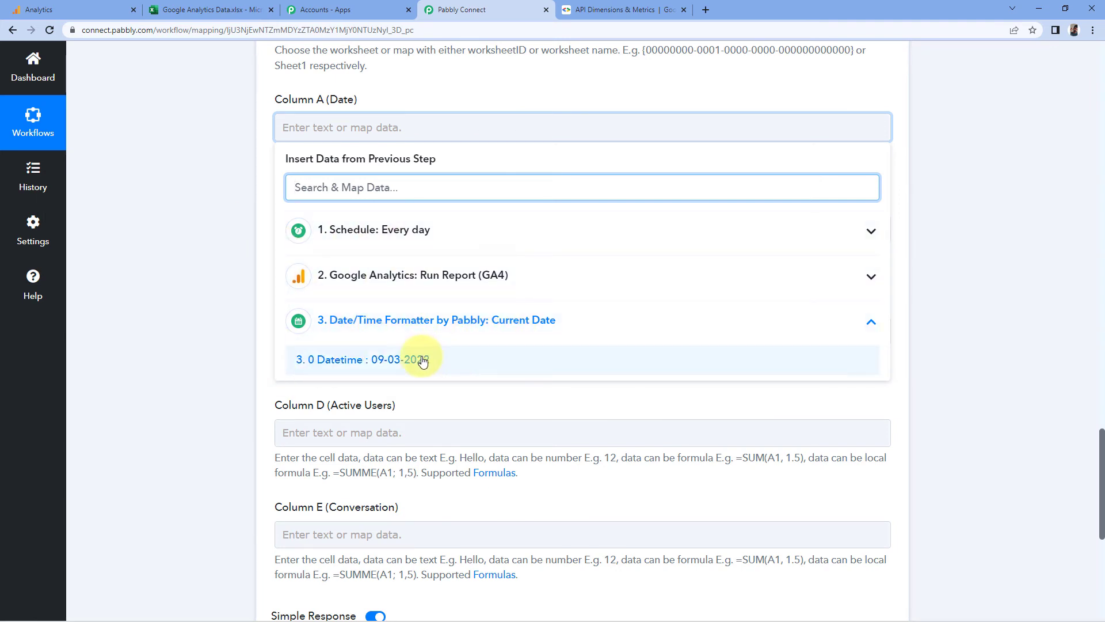
left_click(400, 361)
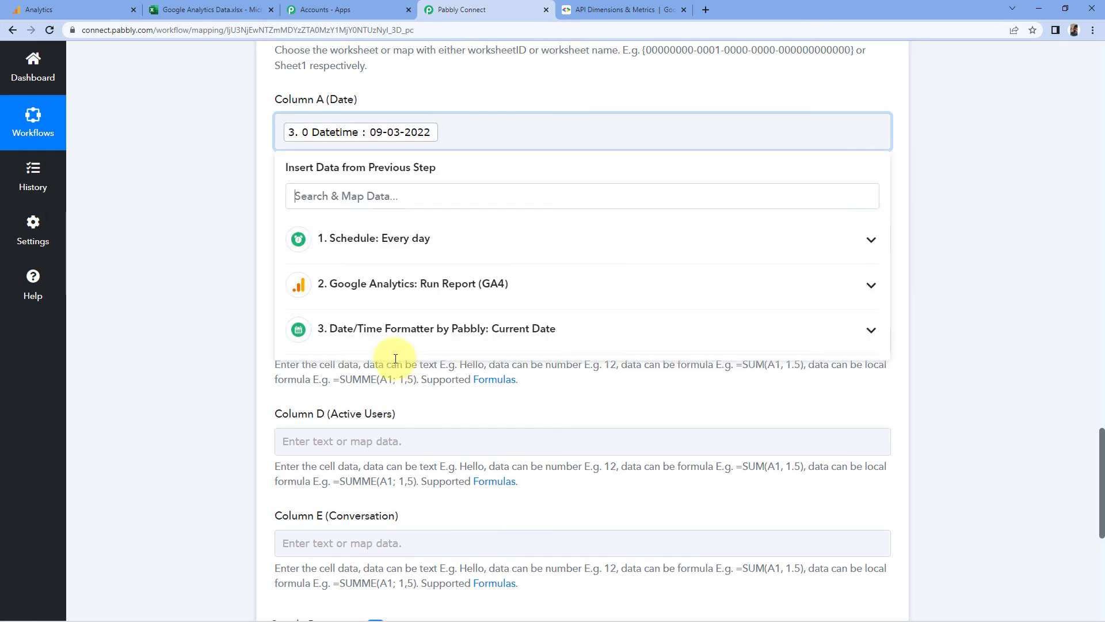
left_click(205, 202)
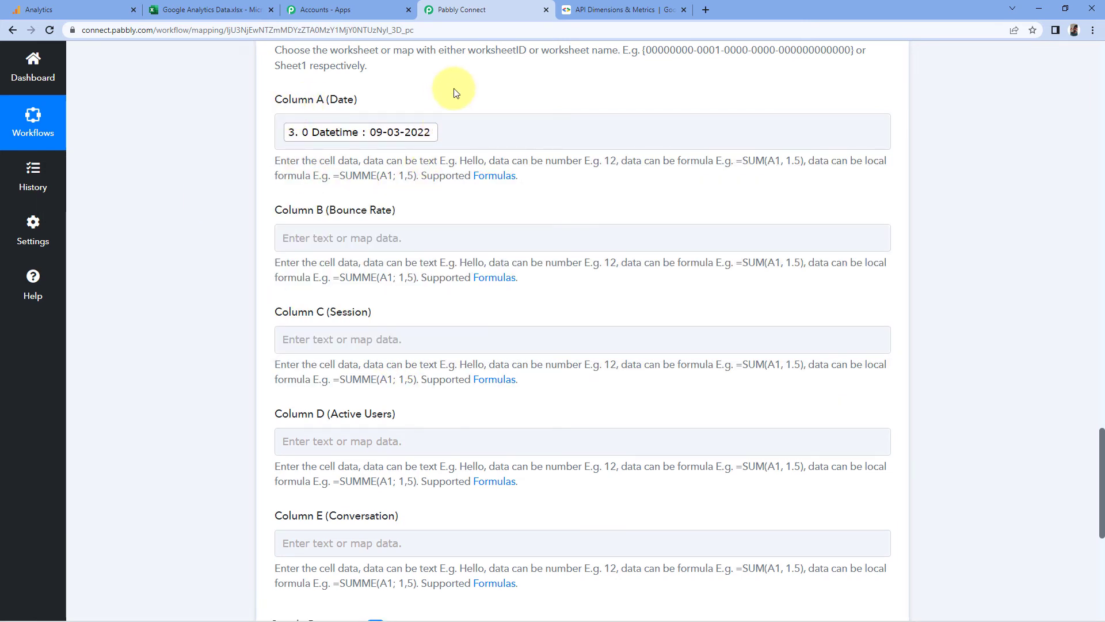
Check the Bounce Rate column in the Excel workbook and map the GA4 report's BounceRate value to Column B (Bounce Rate)
scroll(455, 92, "down", 1)
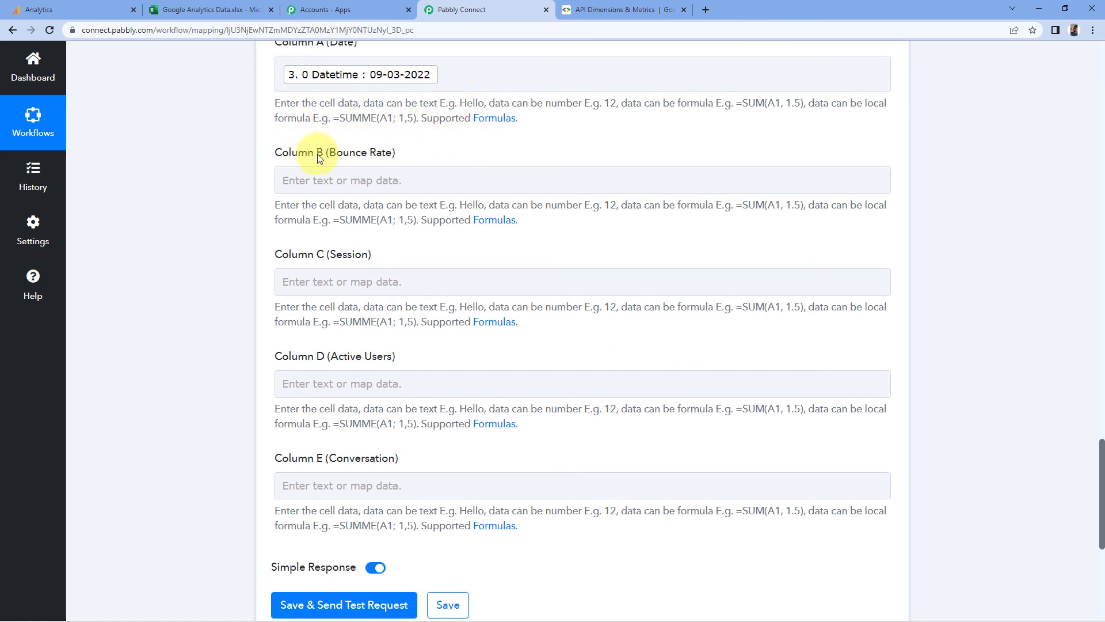
left_click(259, 9)
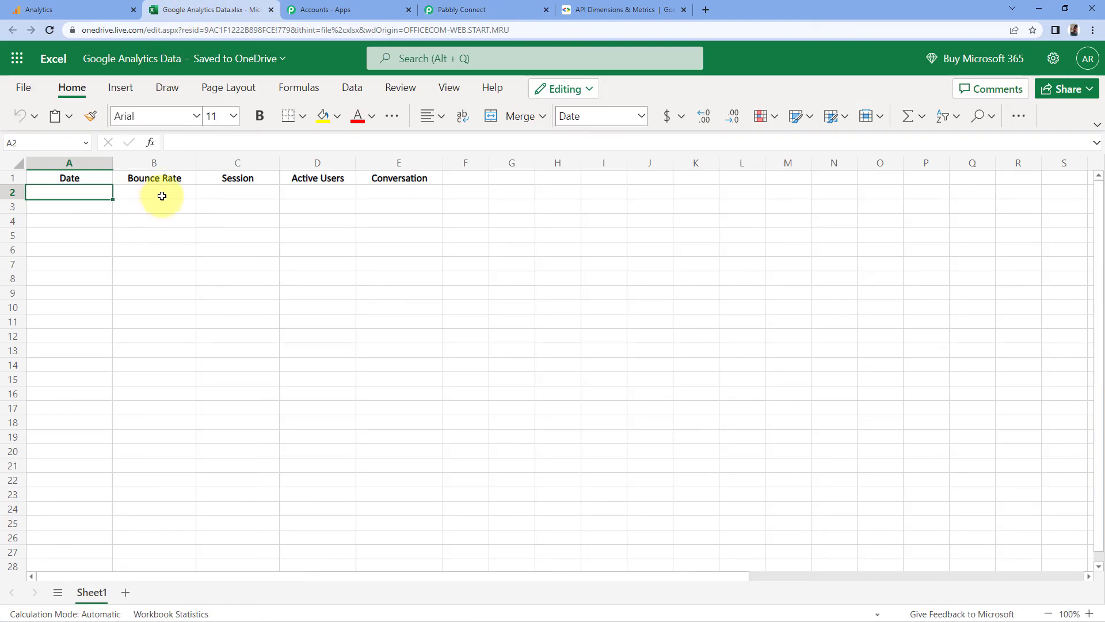
left_click(462, 9)
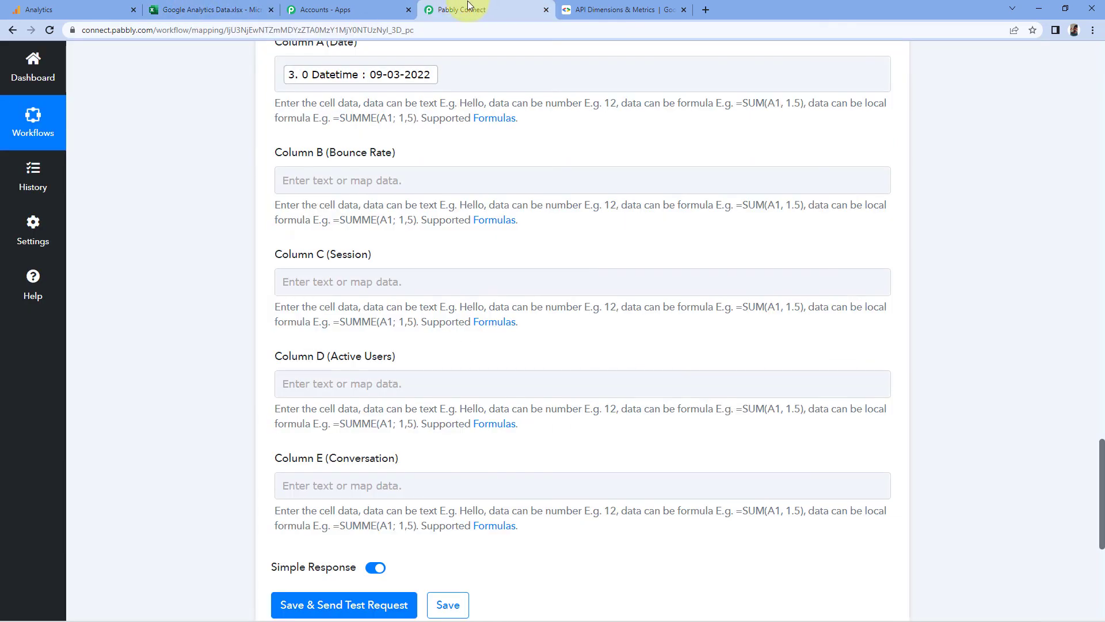
left_click(340, 182)
scroll(258, 288, "down", 1)
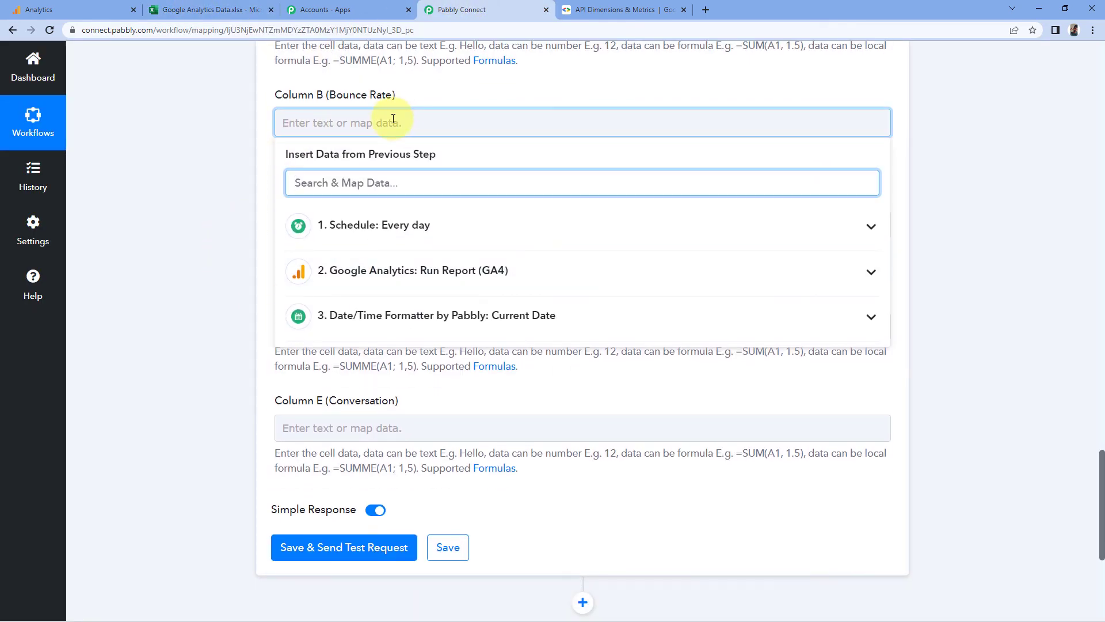
left_click(375, 270)
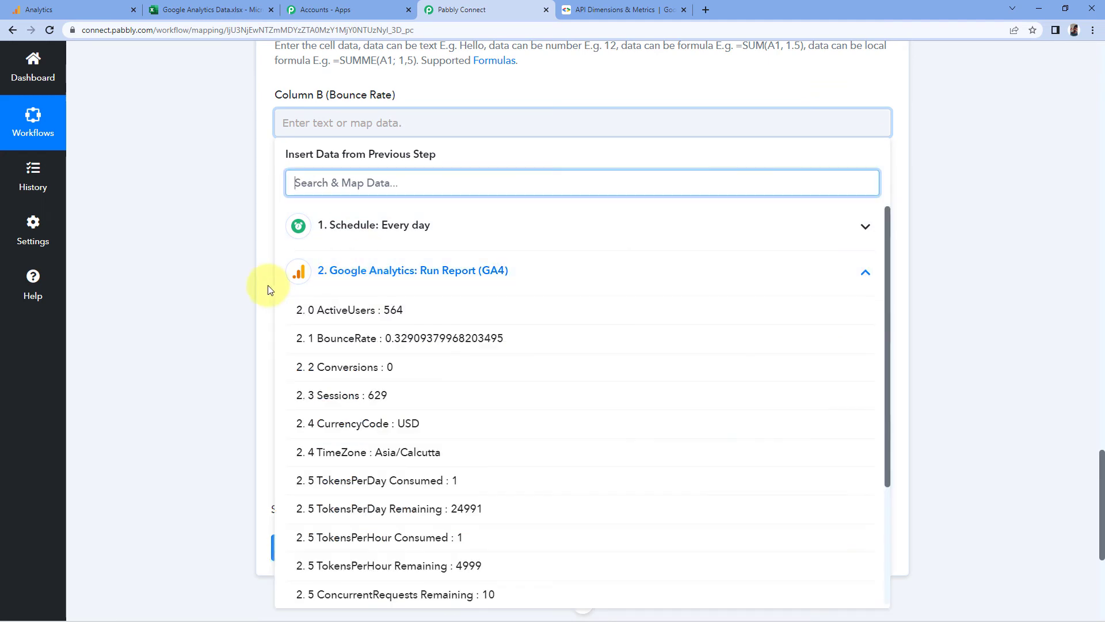
scroll(282, 276, "down", 2)
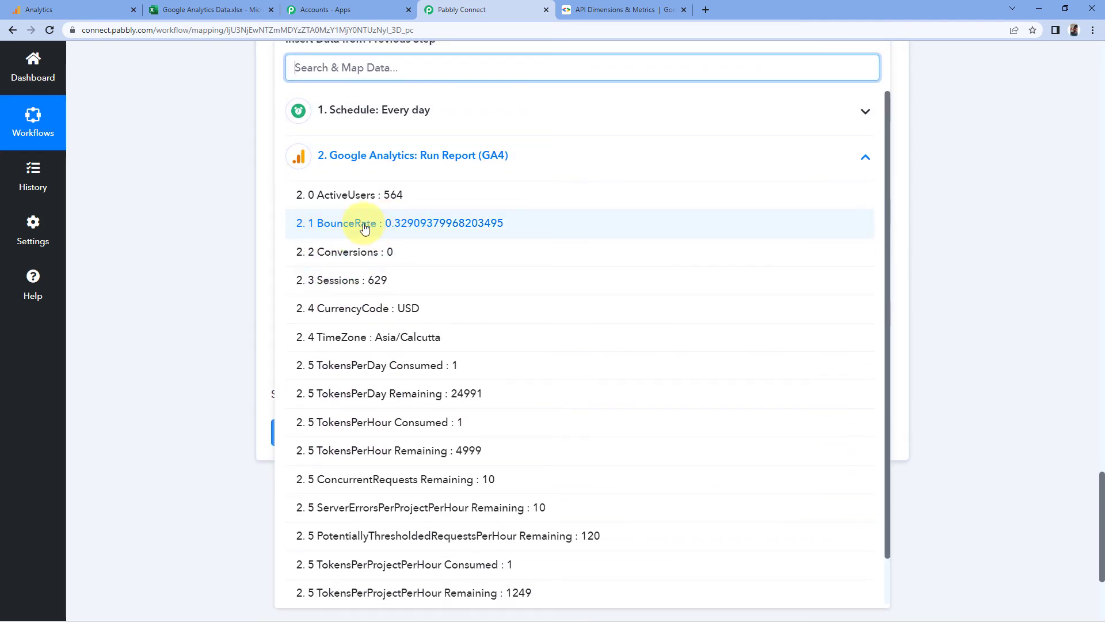
left_click(316, 233)
scroll(247, 140, "up", 2)
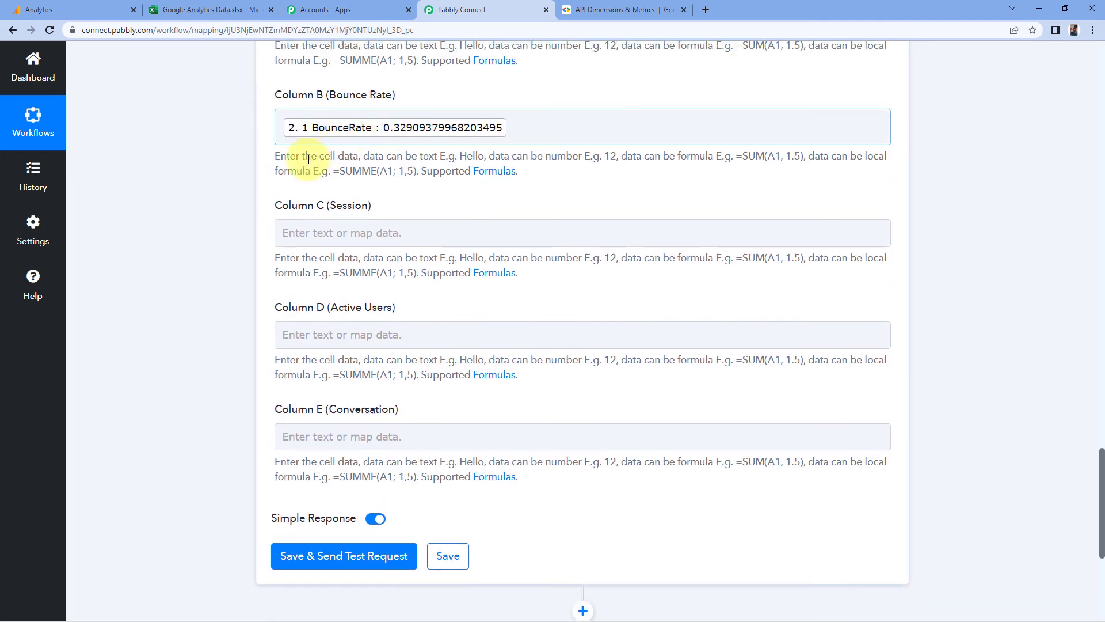
Map the Sessions value from the Google Analytics Run Report (GA4) step to Column C (Session)
scroll(254, 166, "down", 1)
left_click(340, 177)
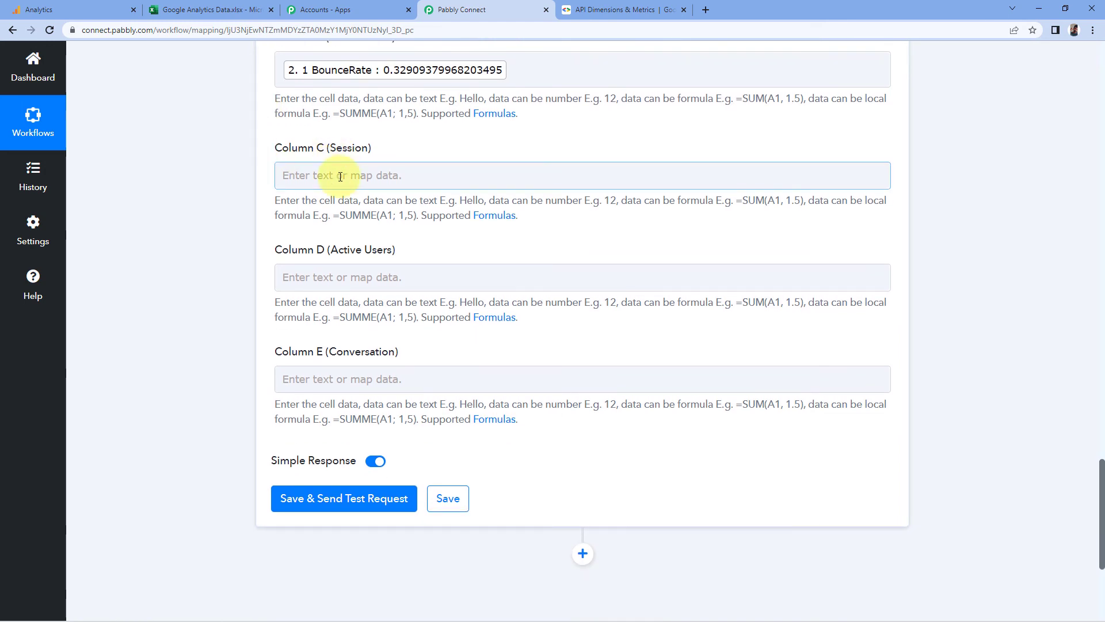
left_click(340, 177)
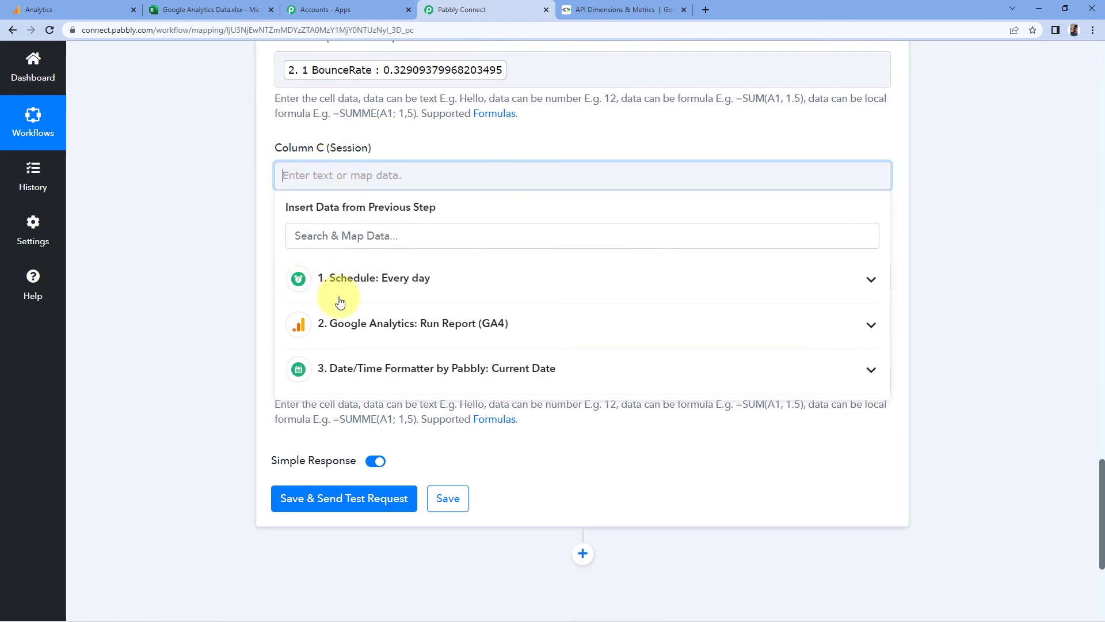
left_click(368, 326)
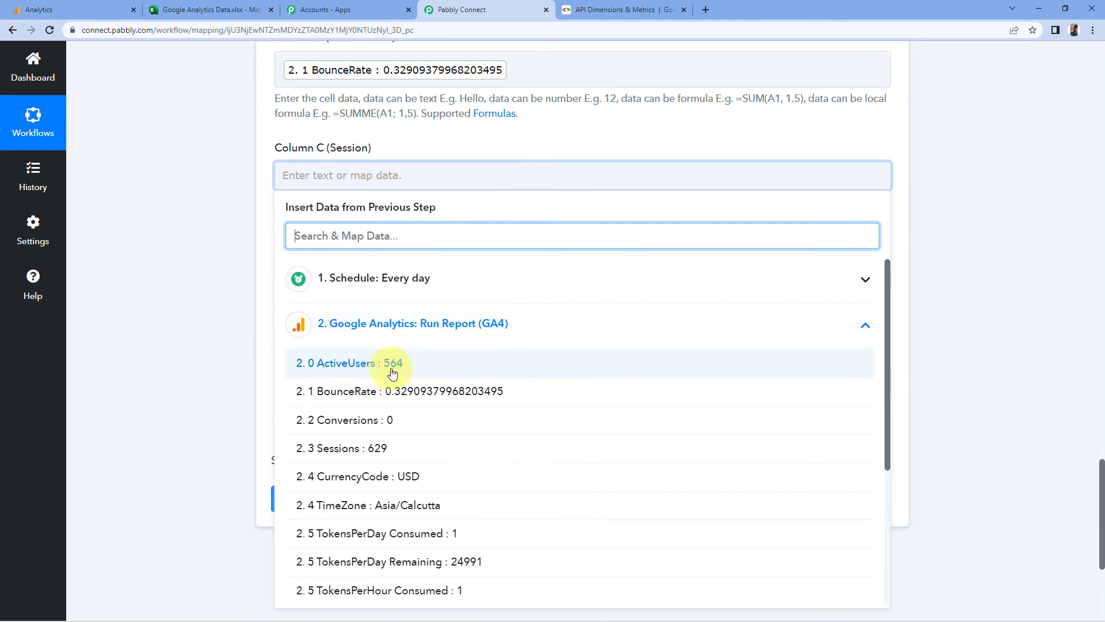
scroll(392, 363, "down", 1)
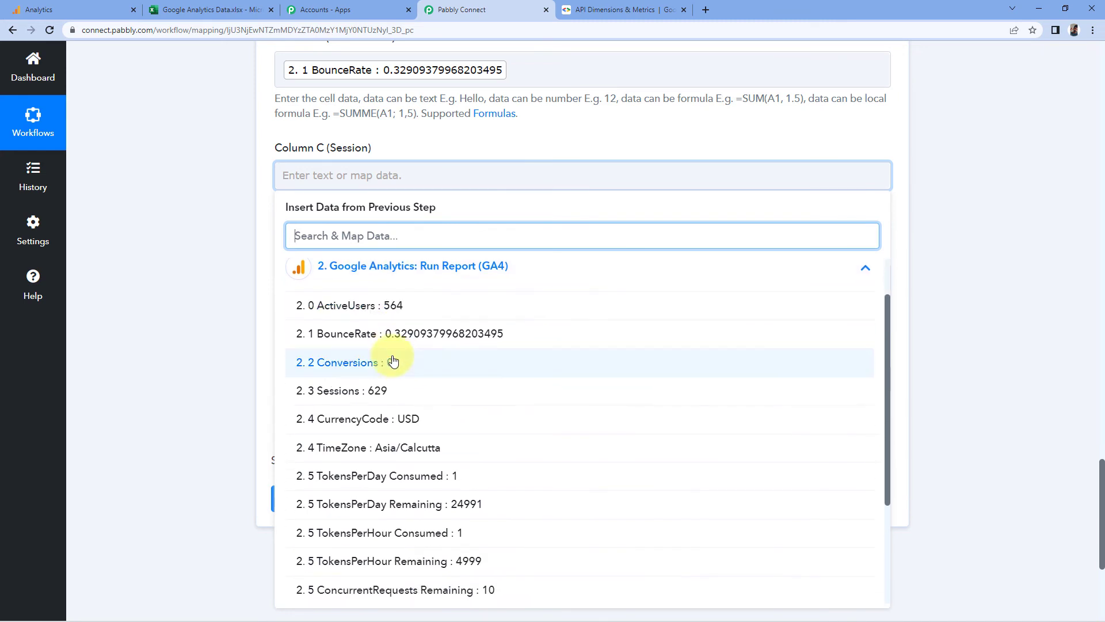
left_click(389, 390)
left_click(197, 248)
scroll(199, 250, "down", 1)
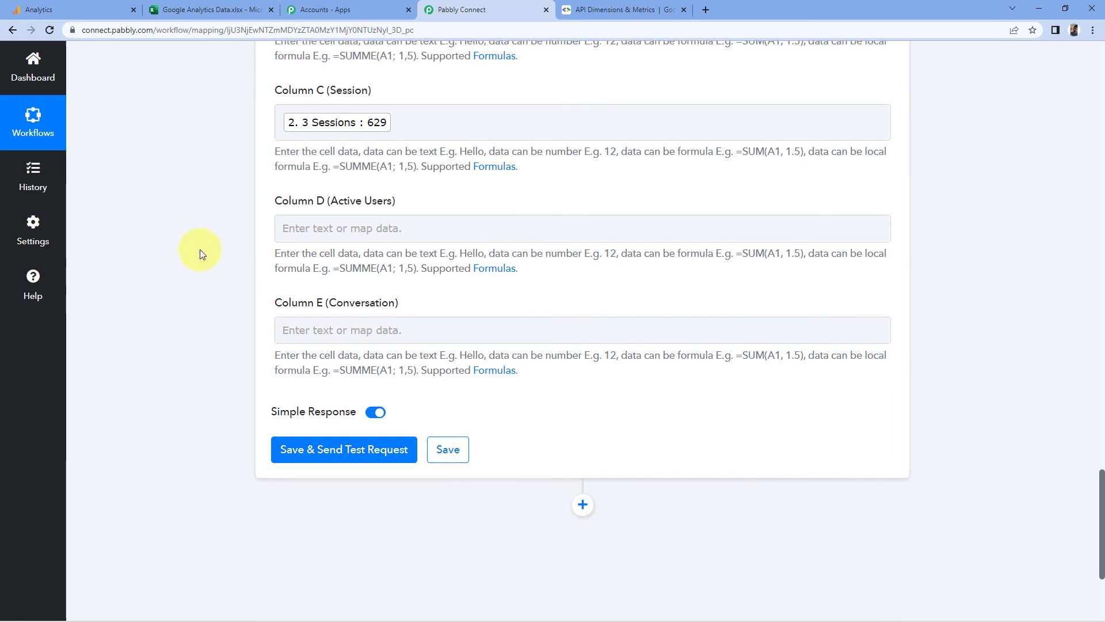
Map the ActiveUsers value from the Google Analytics report to Column D (Active Users)
left_click(357, 224)
scroll(190, 254, "down", 2)
left_click(388, 263)
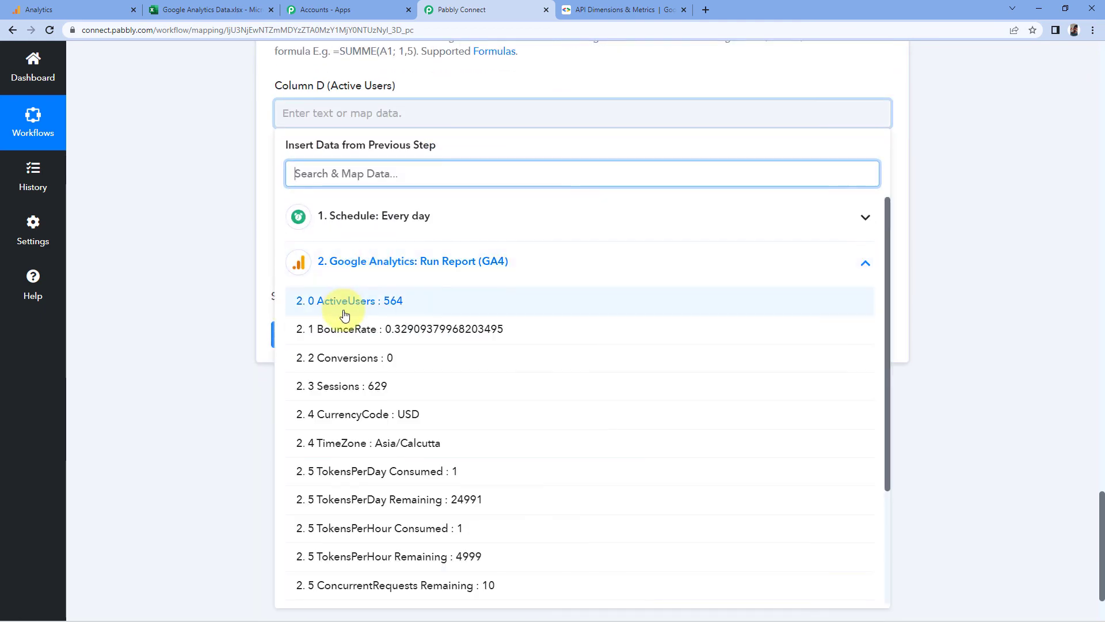
left_click(321, 302)
left_click(254, 207)
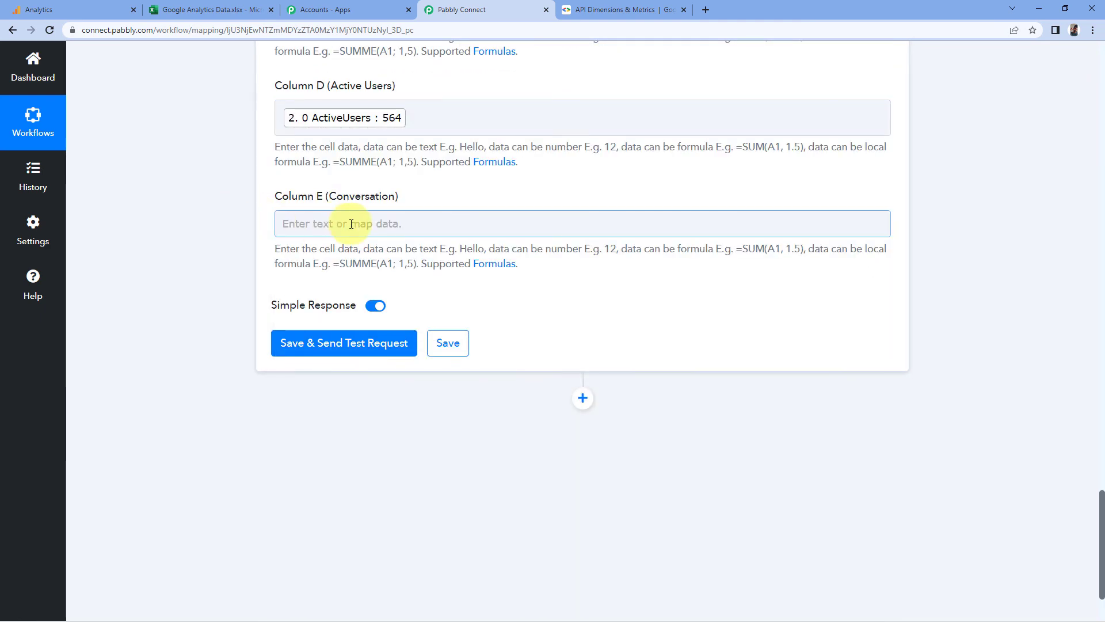
Map the Conversions value from the Google Analytics report to Column E (Conversation)
left_click(339, 223)
left_click(355, 373)
scroll(357, 423, "down", 1)
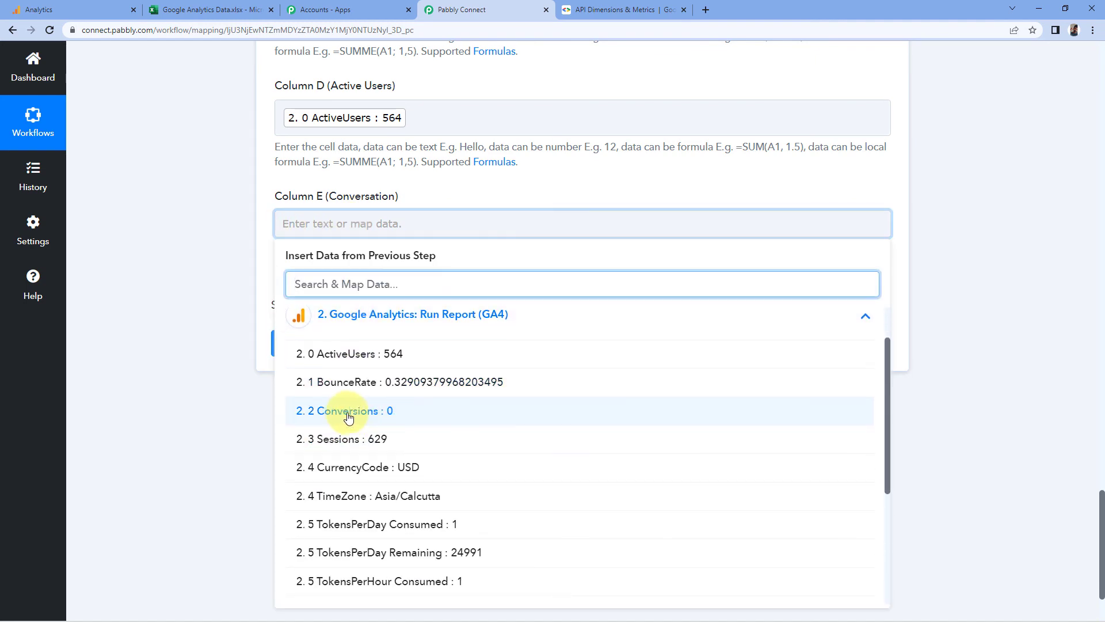
left_click(348, 411)
left_click(187, 216)
Review the five column mappings, save the Add Row To Worksheet action with a test request, and compare the response with the mapped fields
scroll(223, 233, "up", 4)
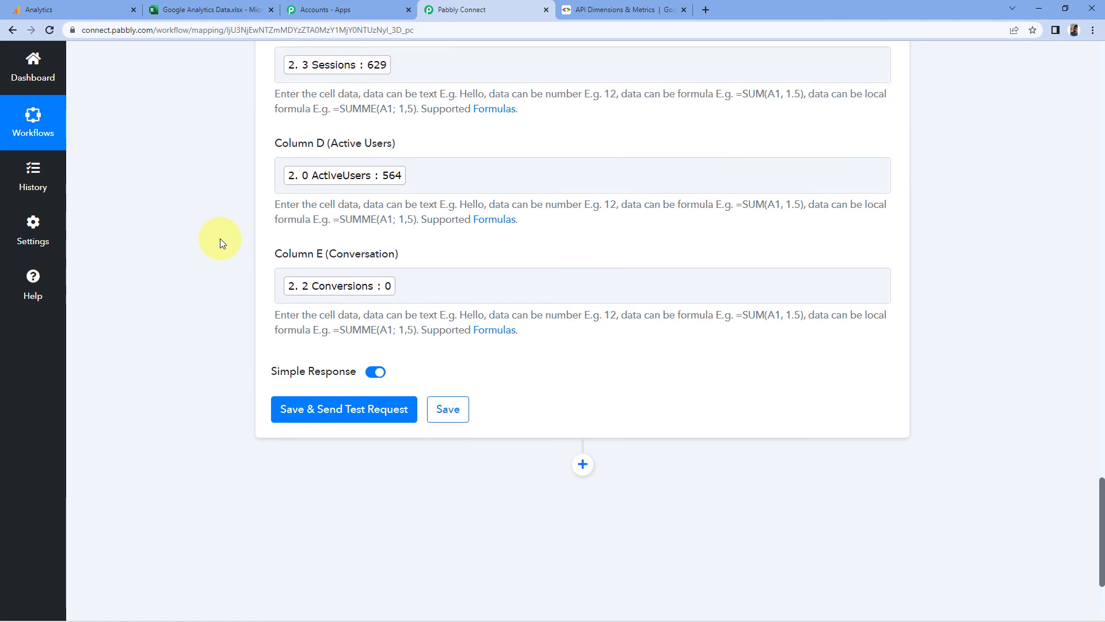
scroll(212, 257, "up", 1)
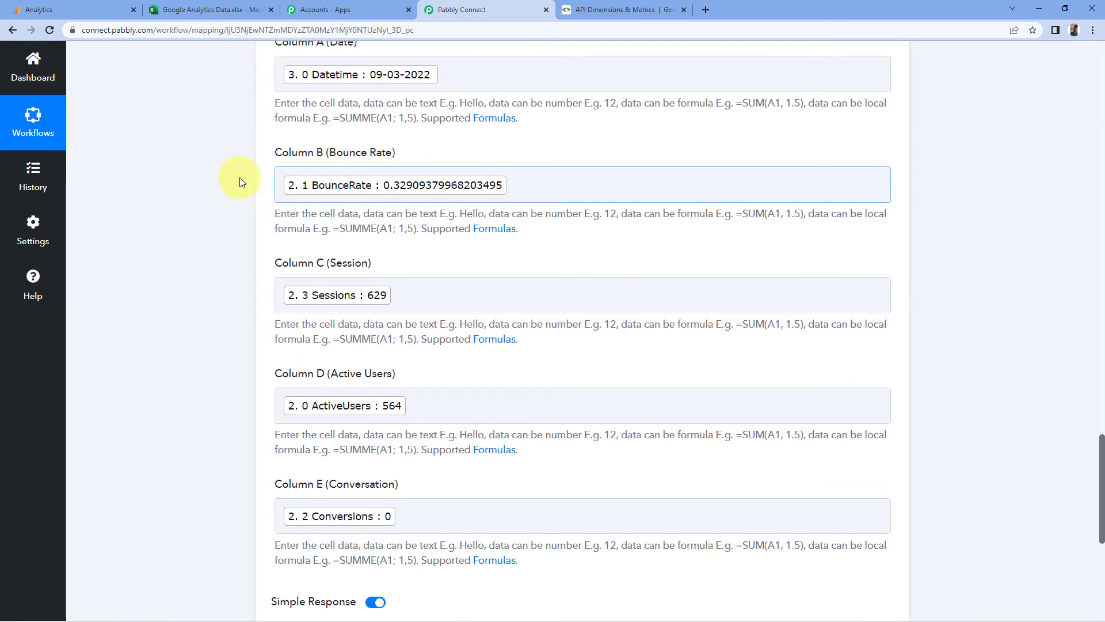
scroll(262, 300, "down", 4)
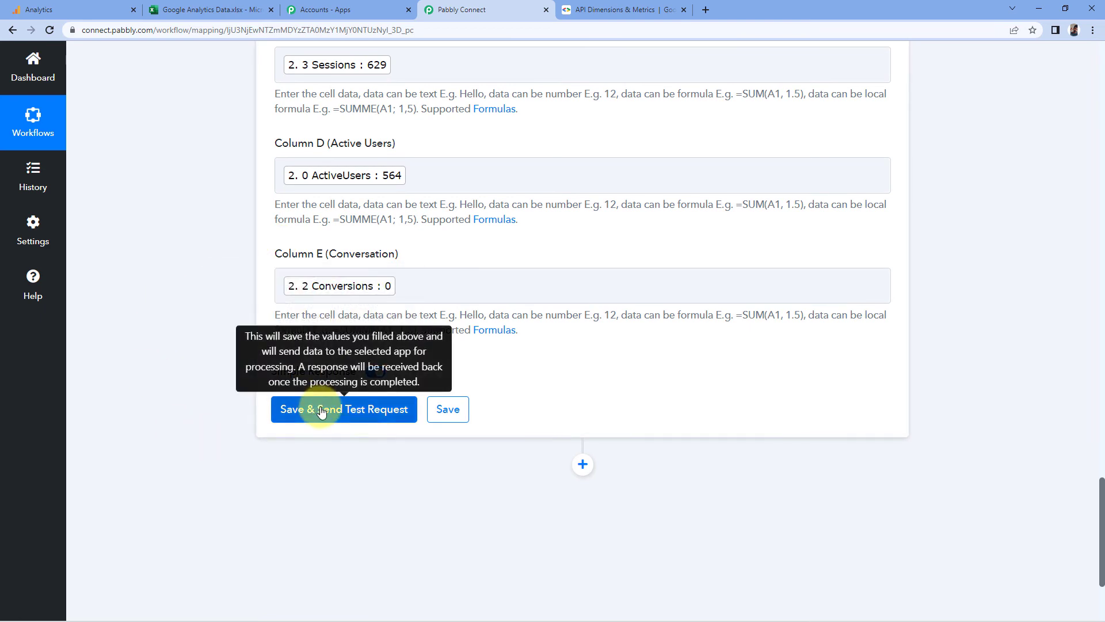
left_click(324, 410)
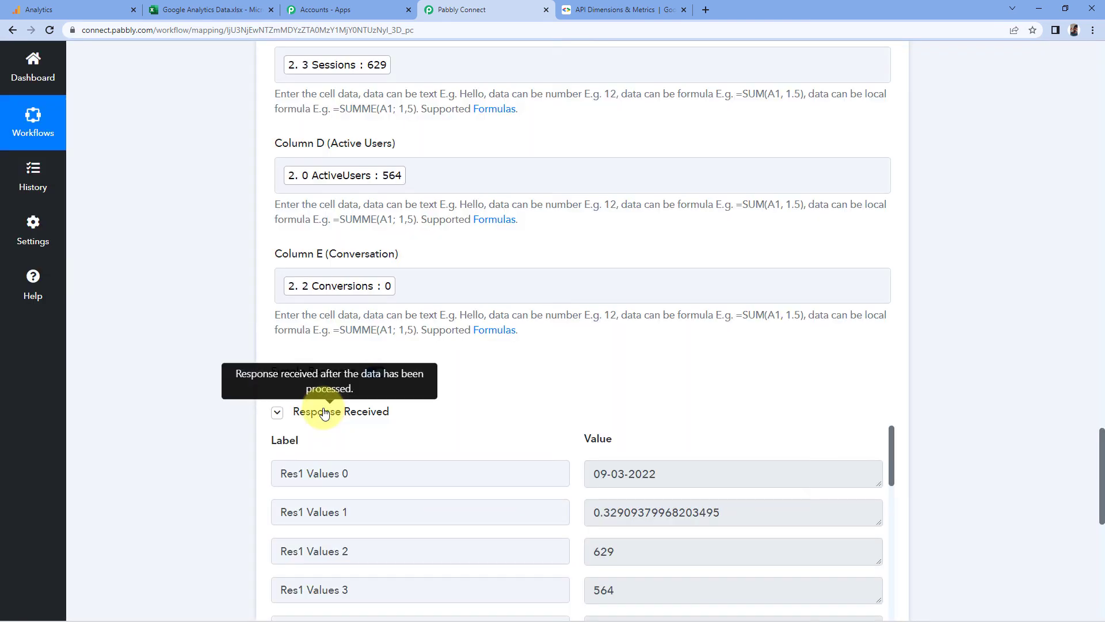
scroll(462, 376, "down", 2)
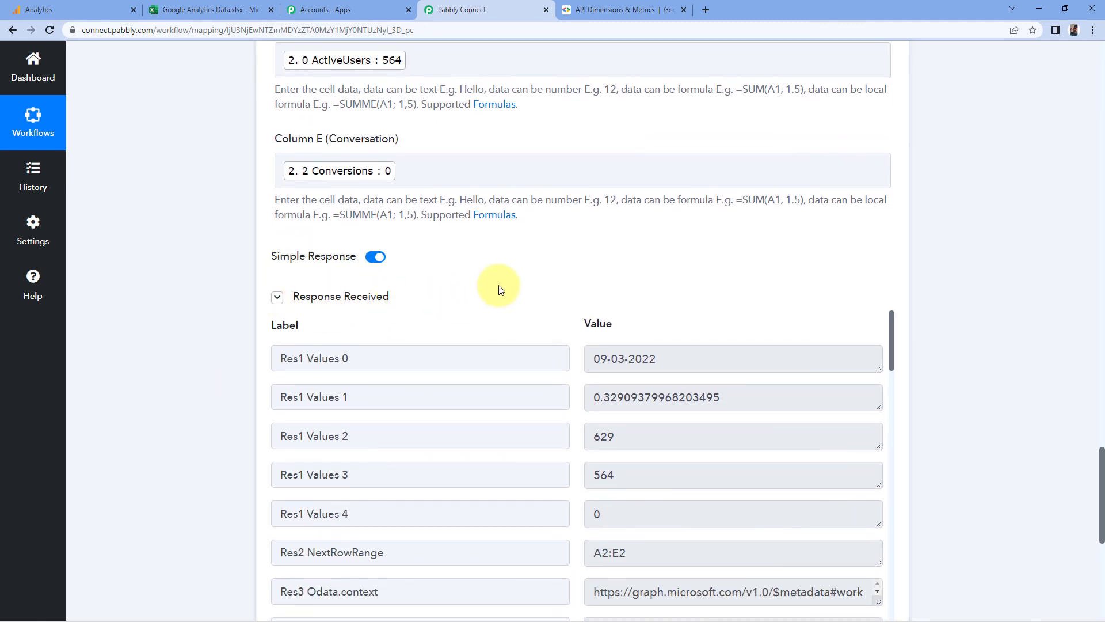
scroll(501, 289, "down", 2)
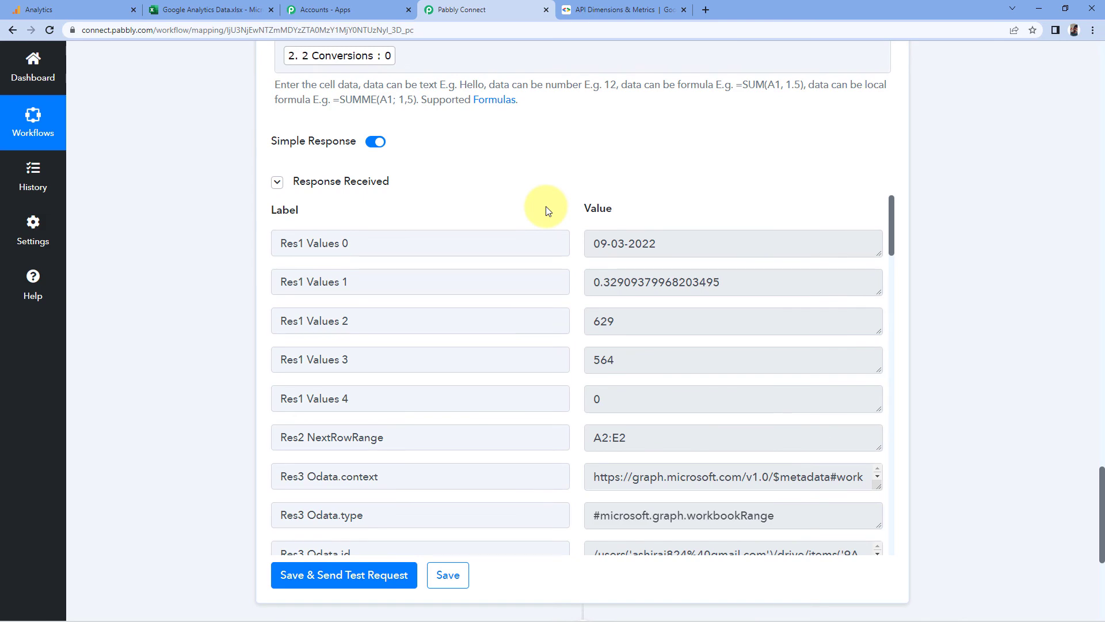
scroll(547, 209, "up", 7)
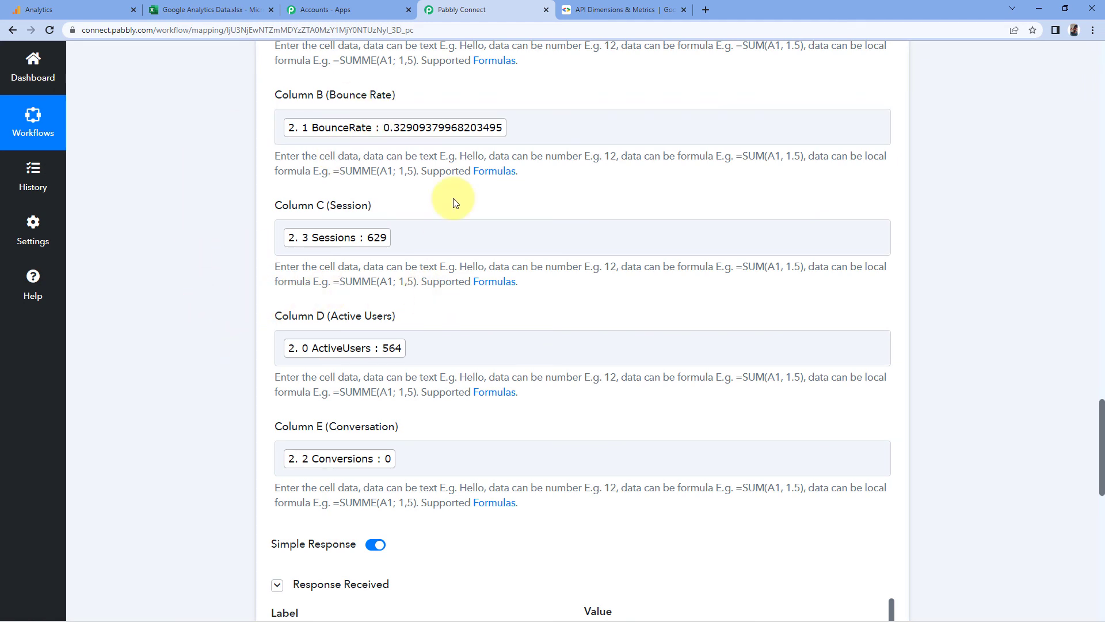
scroll(454, 199, "up", 2)
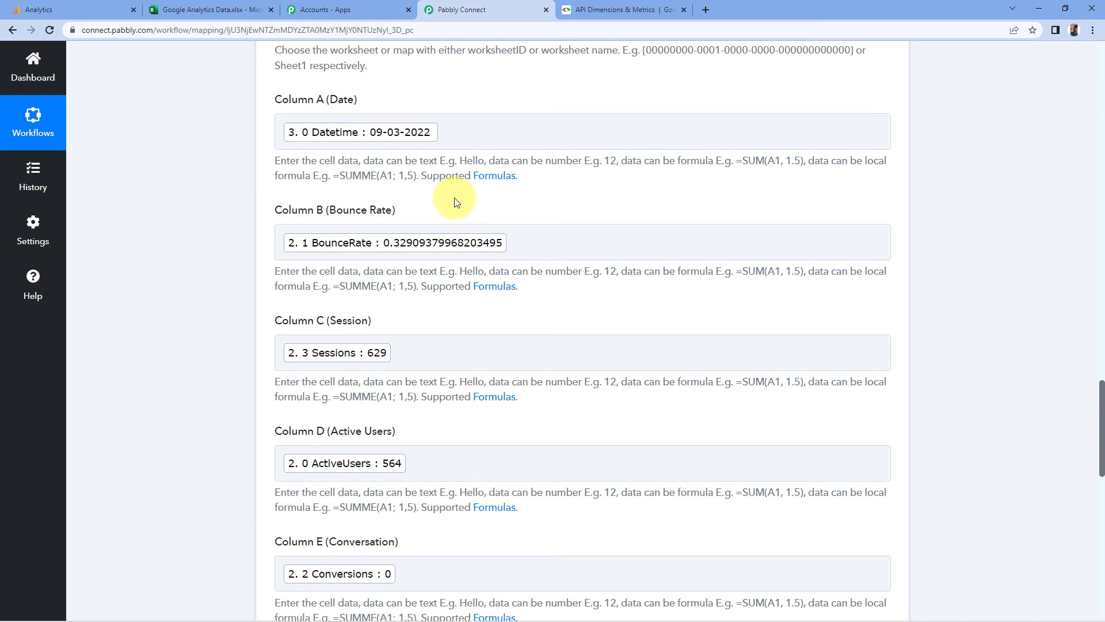
Switch to the Google Analytics Data workbook in Excel, reload it, and check the date and metric values in row 2
left_click(192, 10)
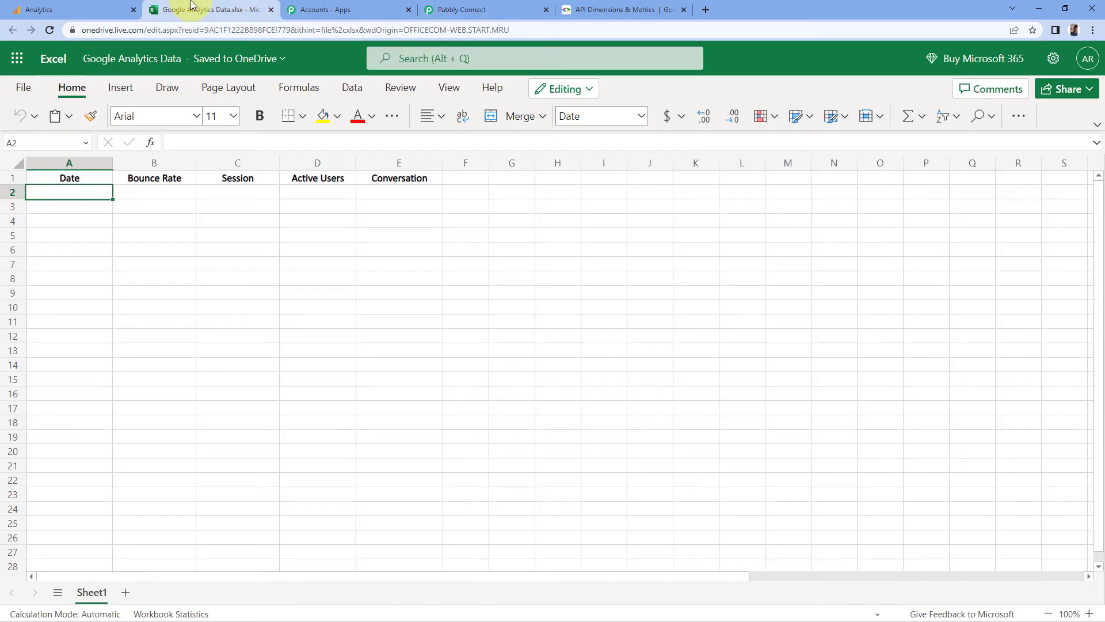
left_click(50, 30)
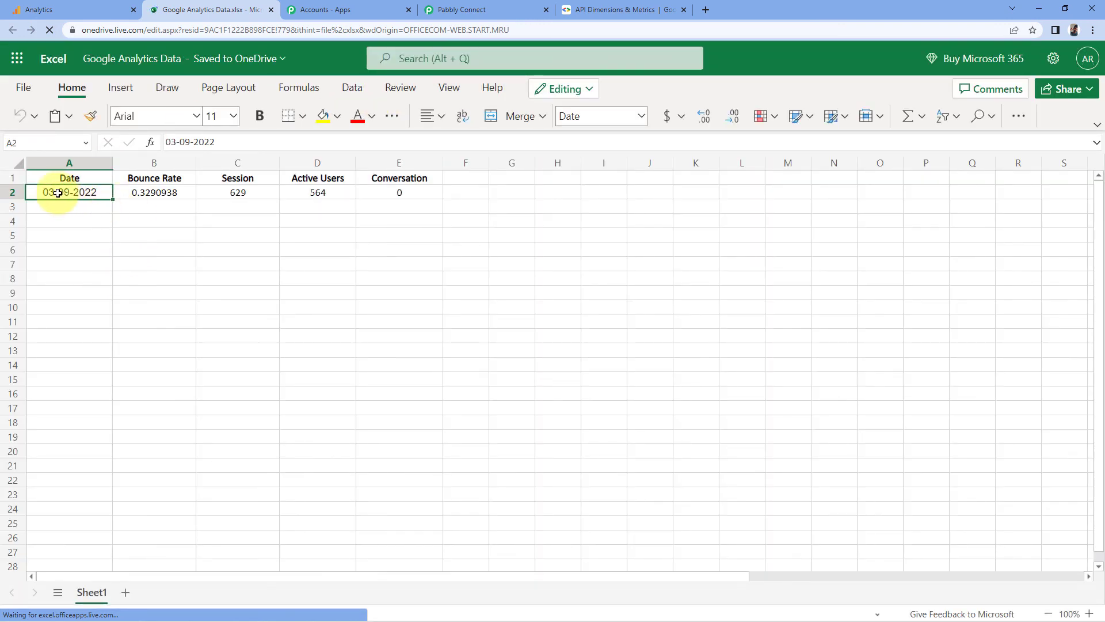
left_click(148, 192)
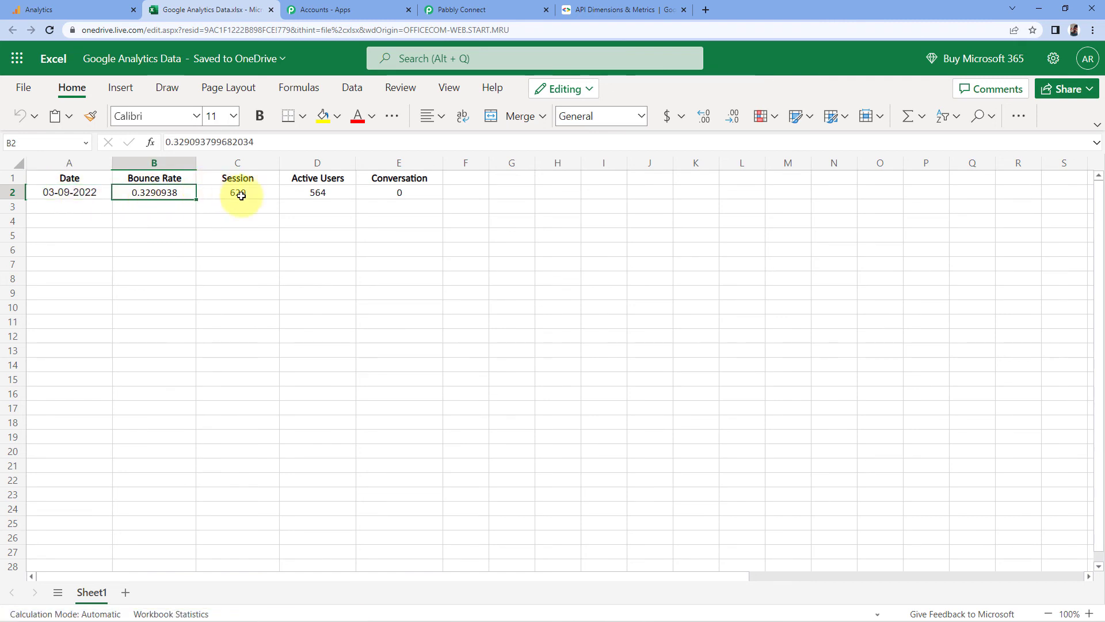
left_click(236, 193)
left_click(314, 197)
left_click(391, 196)
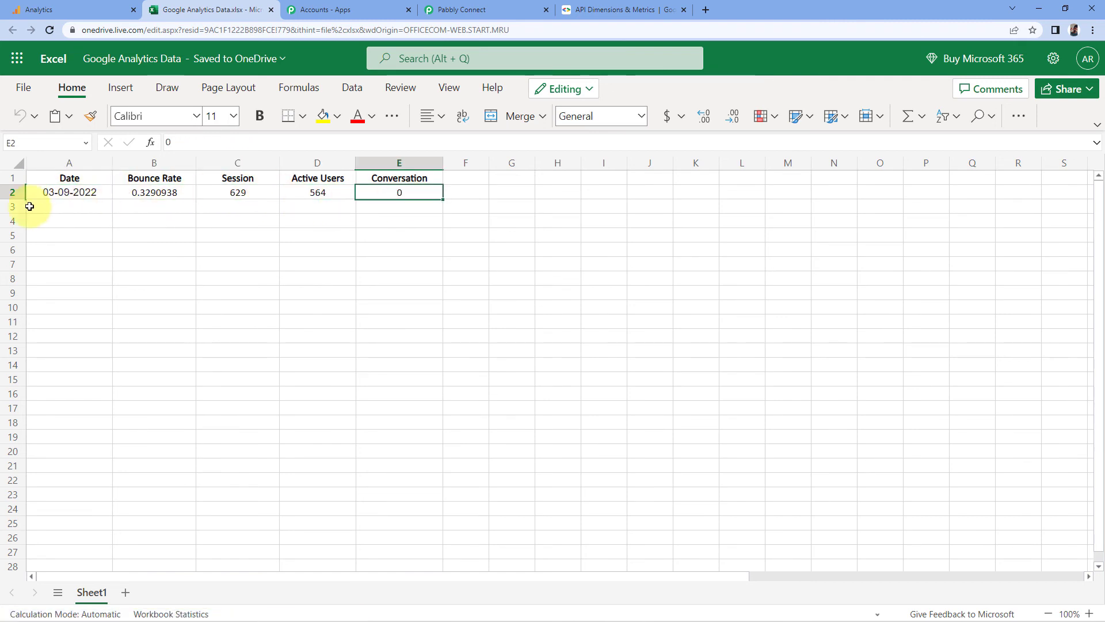
left_click(50, 195)
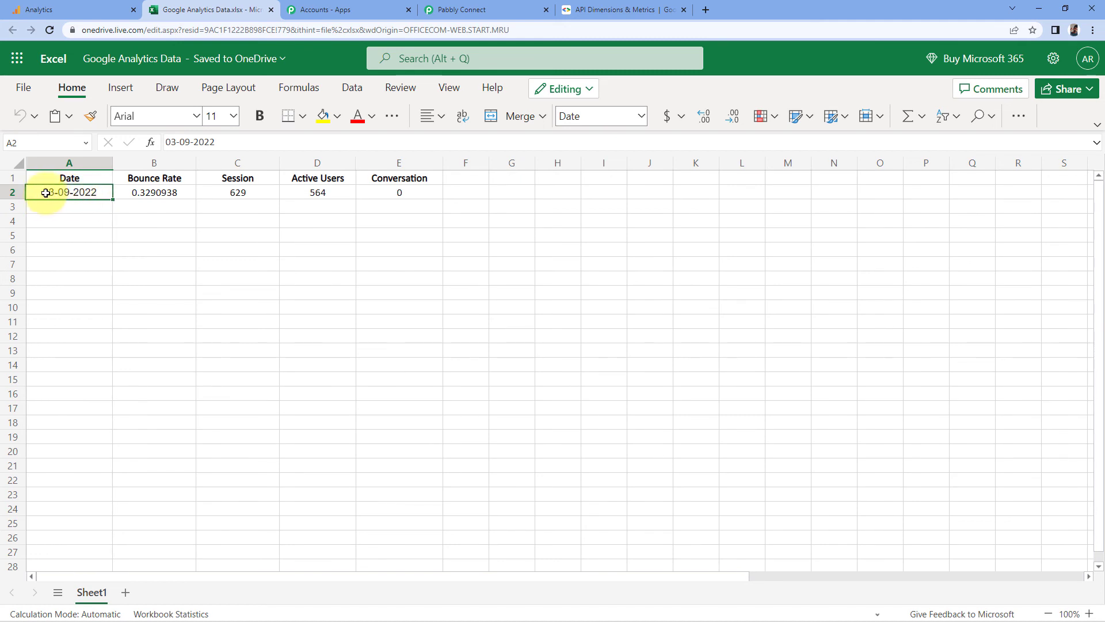
left_click_drag(138, 192, 403, 193)
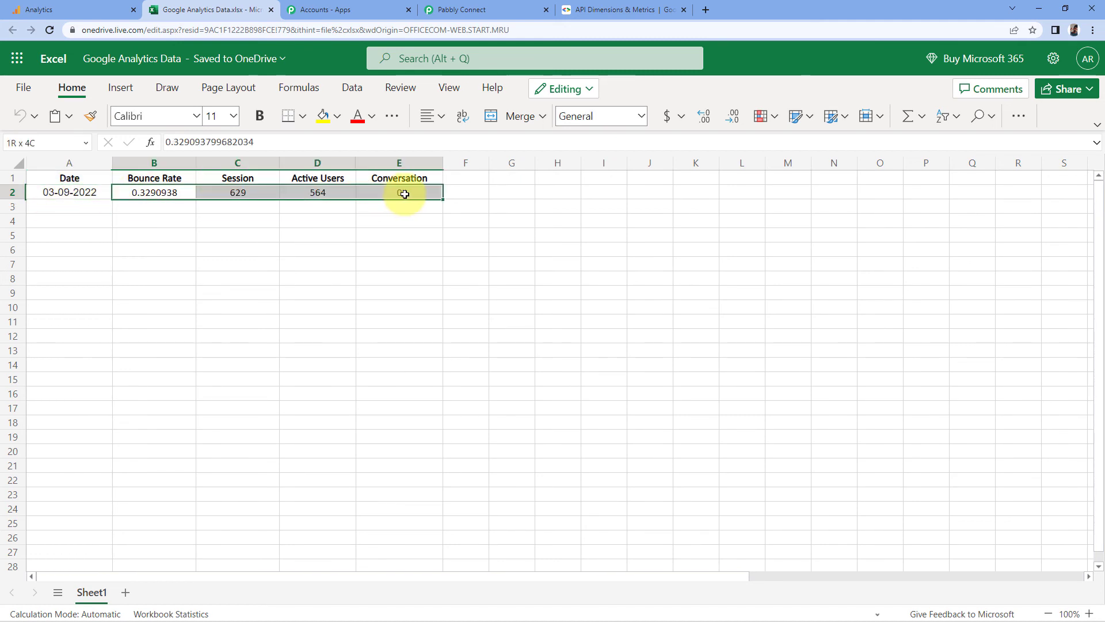
left_click(167, 192)
left_click(235, 192)
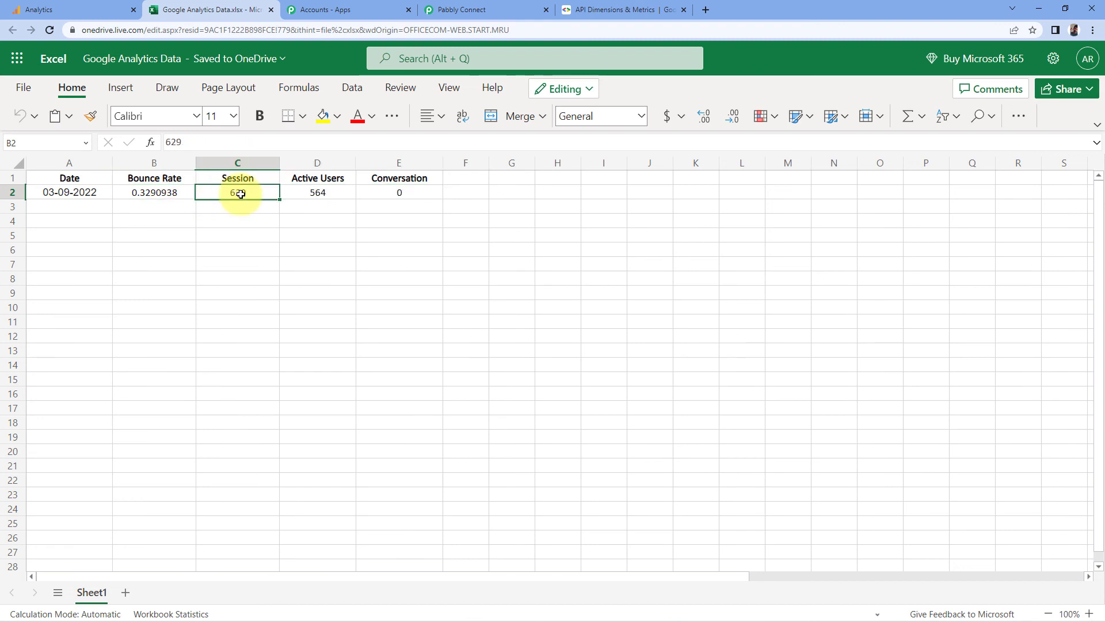
left_click(322, 193)
left_click(377, 189)
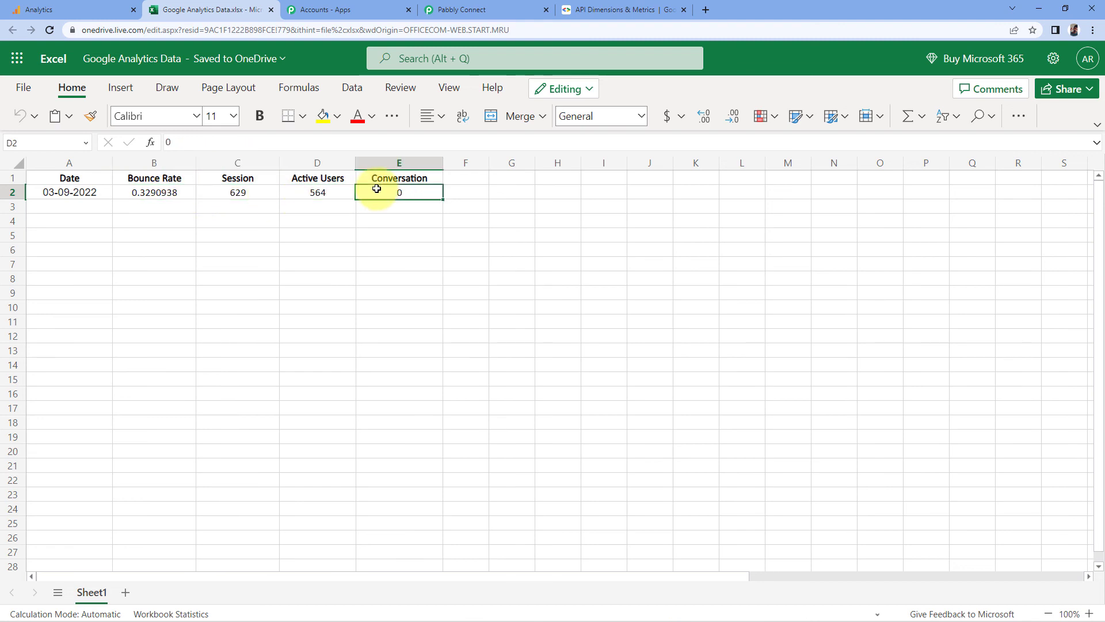
left_click(62, 200)
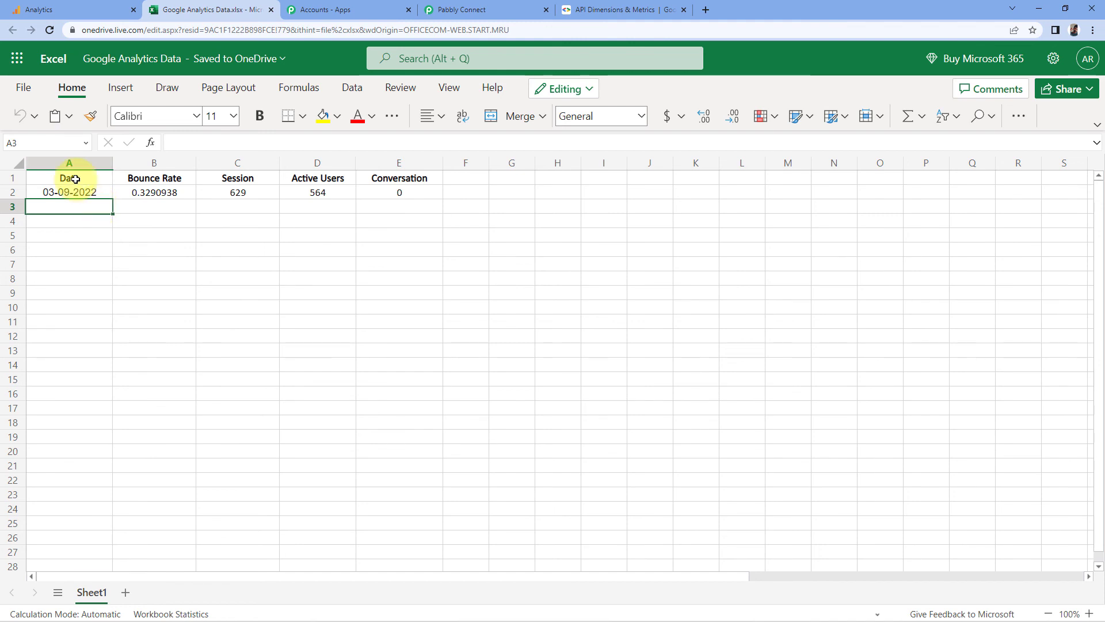
Return to the Pabbly Connect workflow and review the Schedule trigger's run frequency and time
left_click(478, 9)
scroll(927, 175, "up", 9)
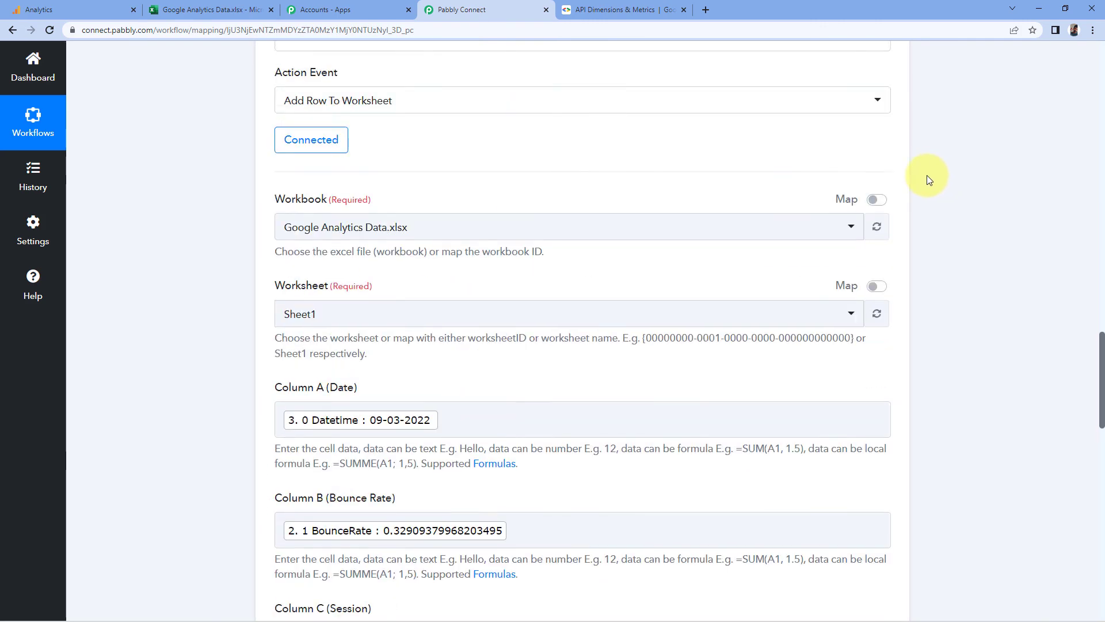
left_click(893, 182)
scroll(900, 179, "up", 15)
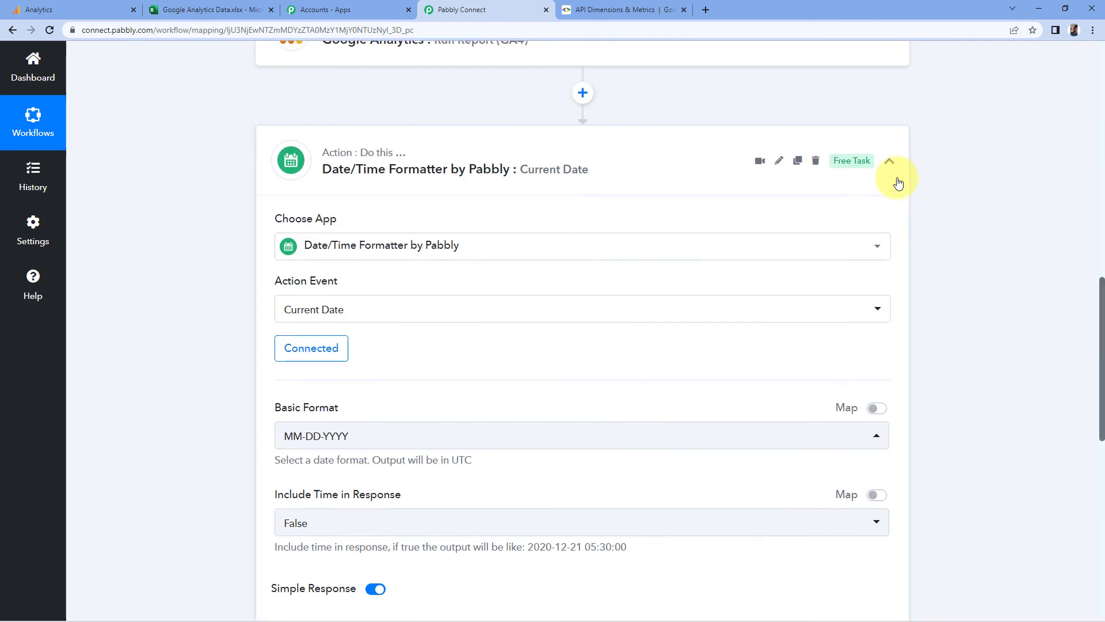
scroll(575, 244, "up", 6)
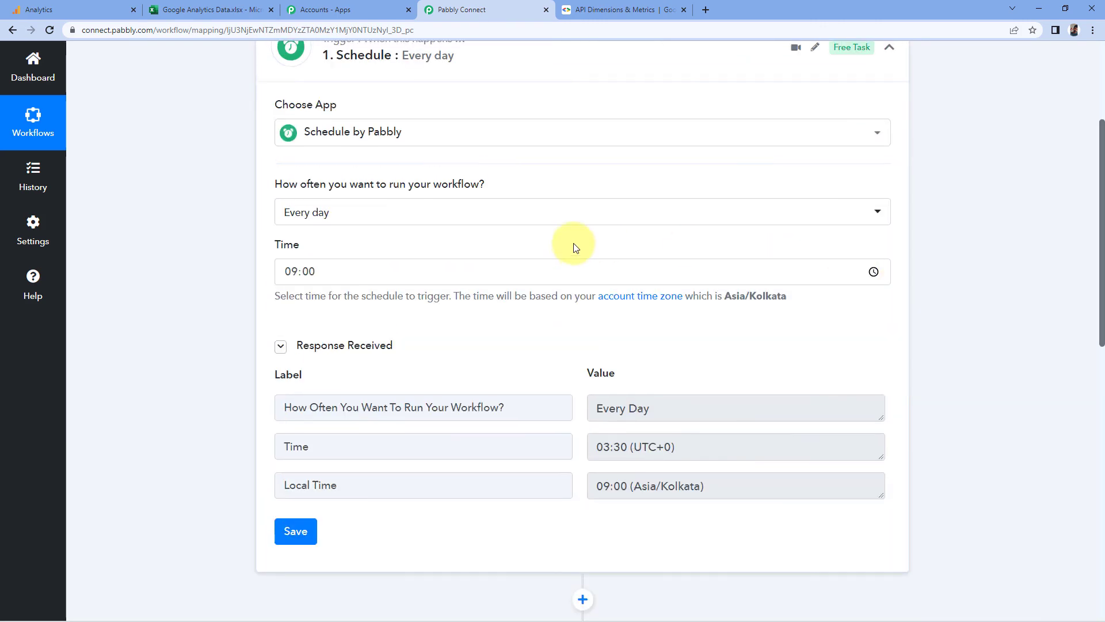
Collapse the Schedule trigger and review the workflow's sequence from the daily schedule to the Microsoft Excel Add Row To Worksheet action
left_click(605, 209)
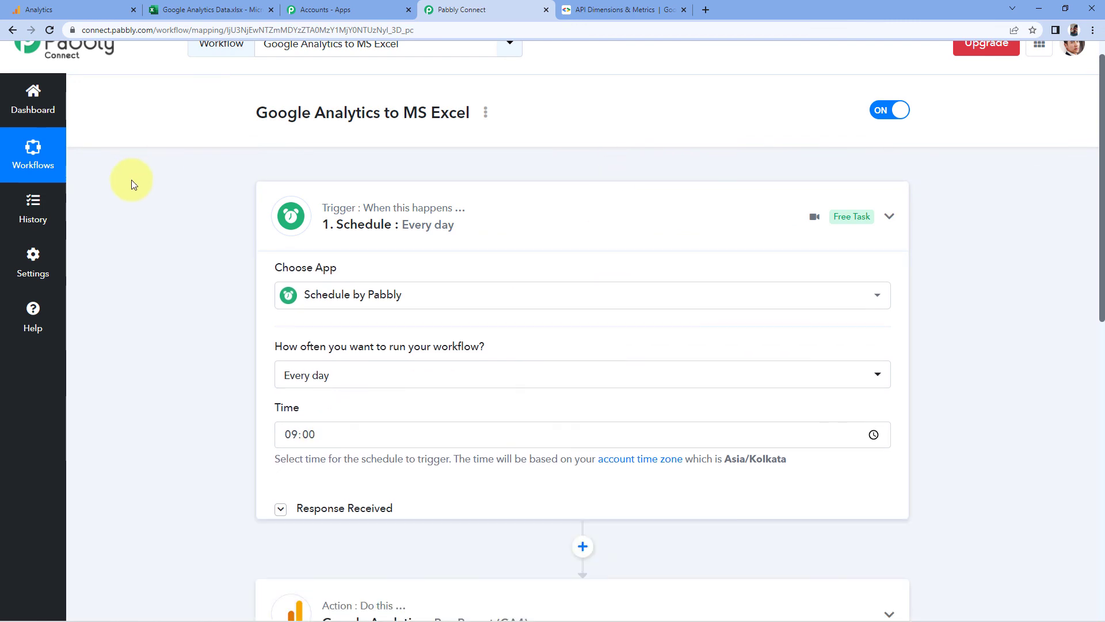
scroll(160, 195, "down", 1)
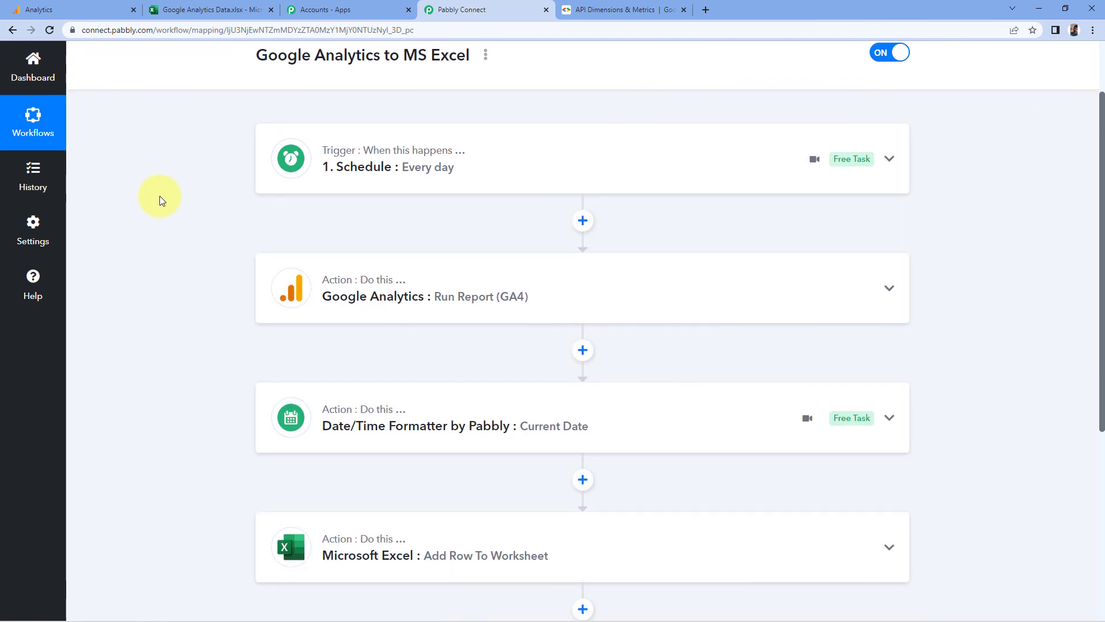
scroll(160, 201, "down", 1)
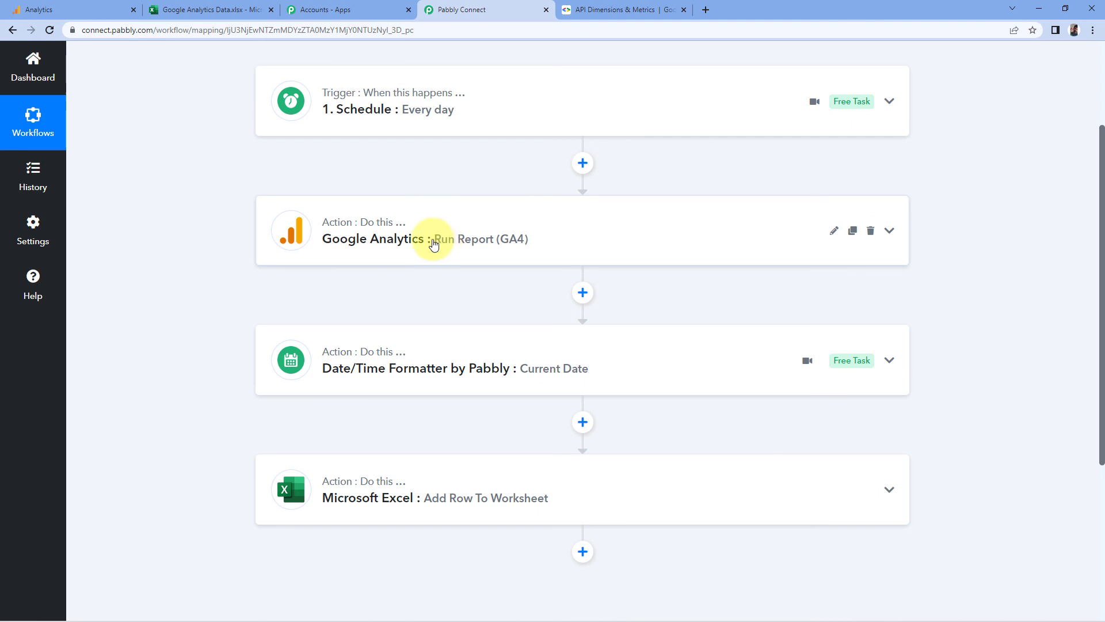
scroll(433, 243, "down", 2)
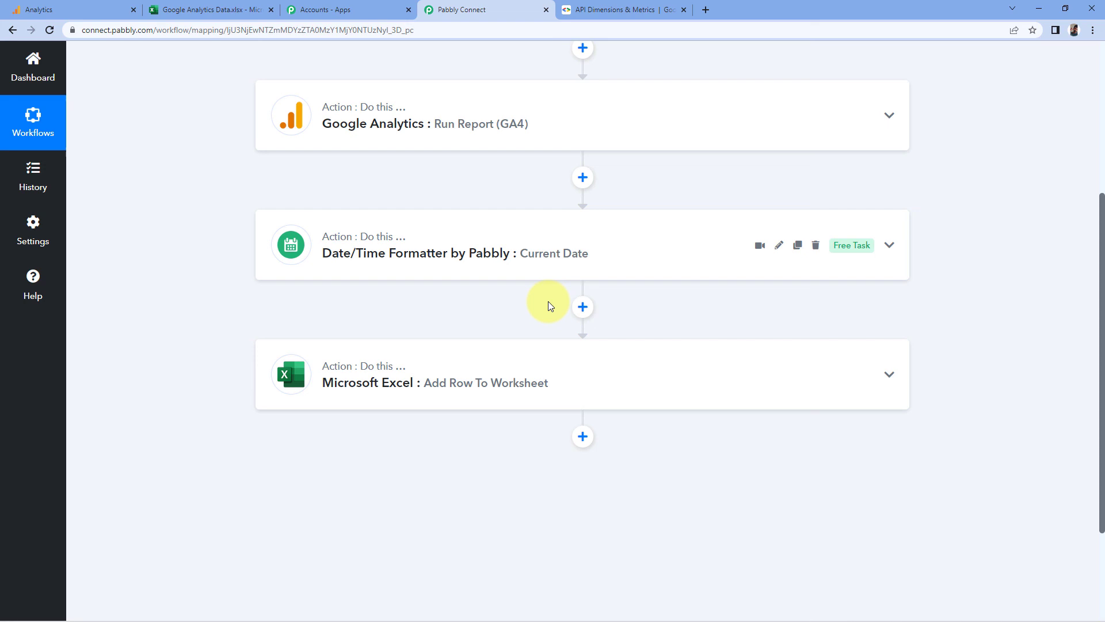
Check the added row in the Google Analytics Data workbook in Excel, and return to the start of the Pabbly Connect workflow
left_click(196, 9)
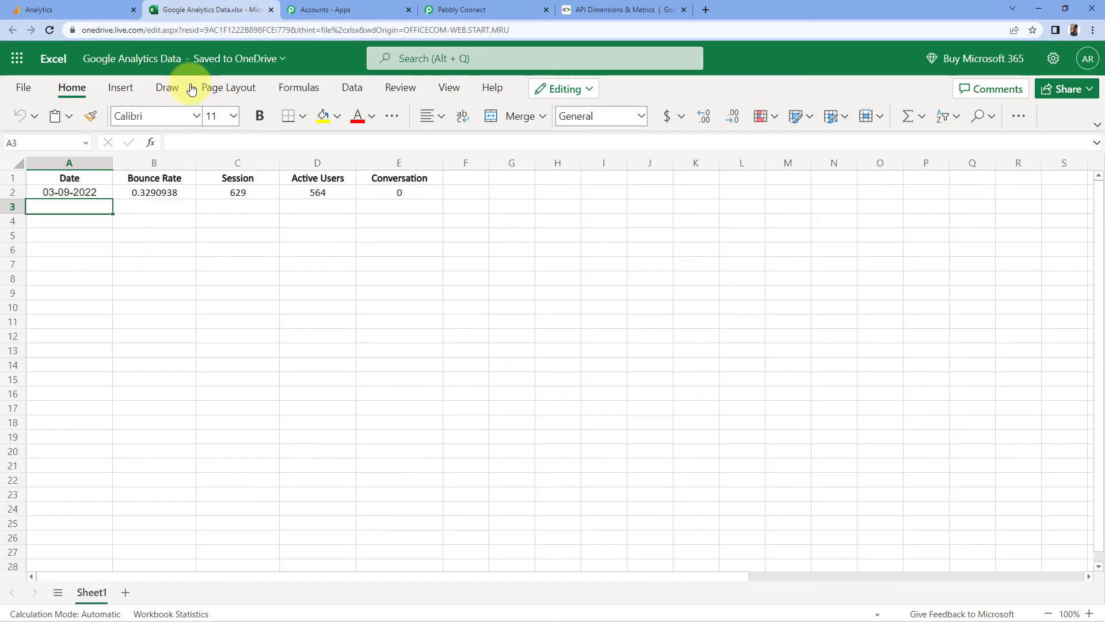
left_click(510, 8)
scroll(622, 198, "up", 5)
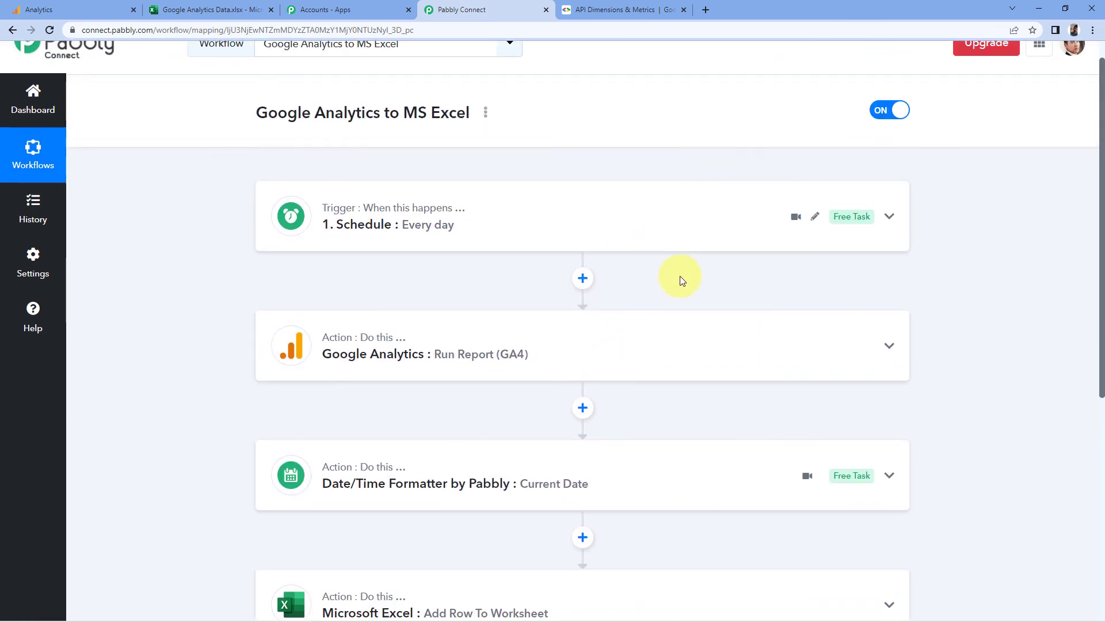
scroll(600, 151, "up", 1)
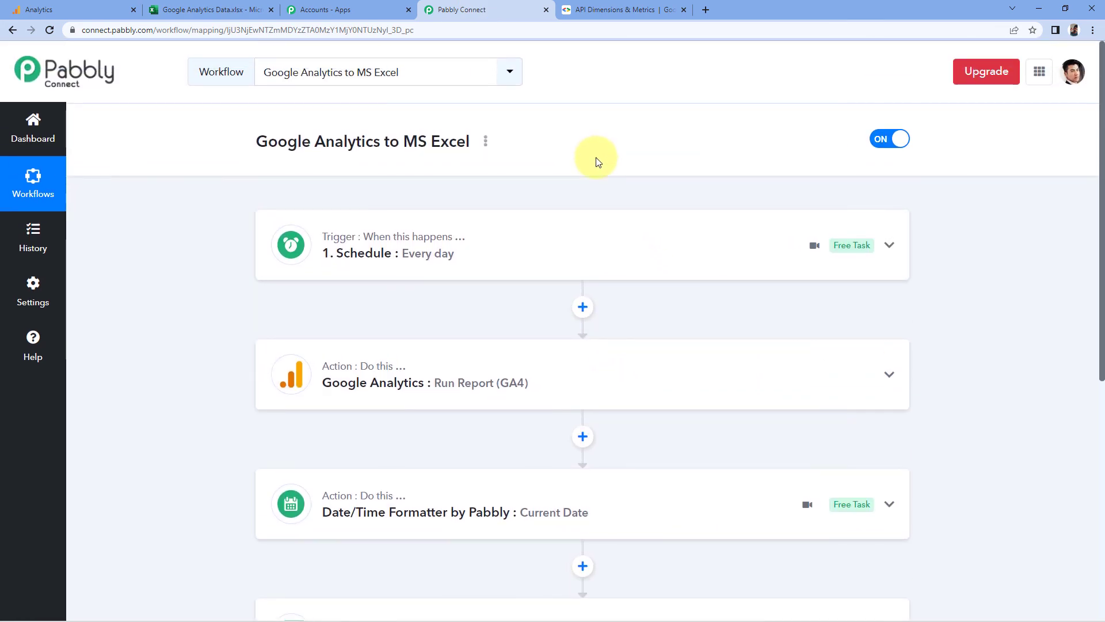